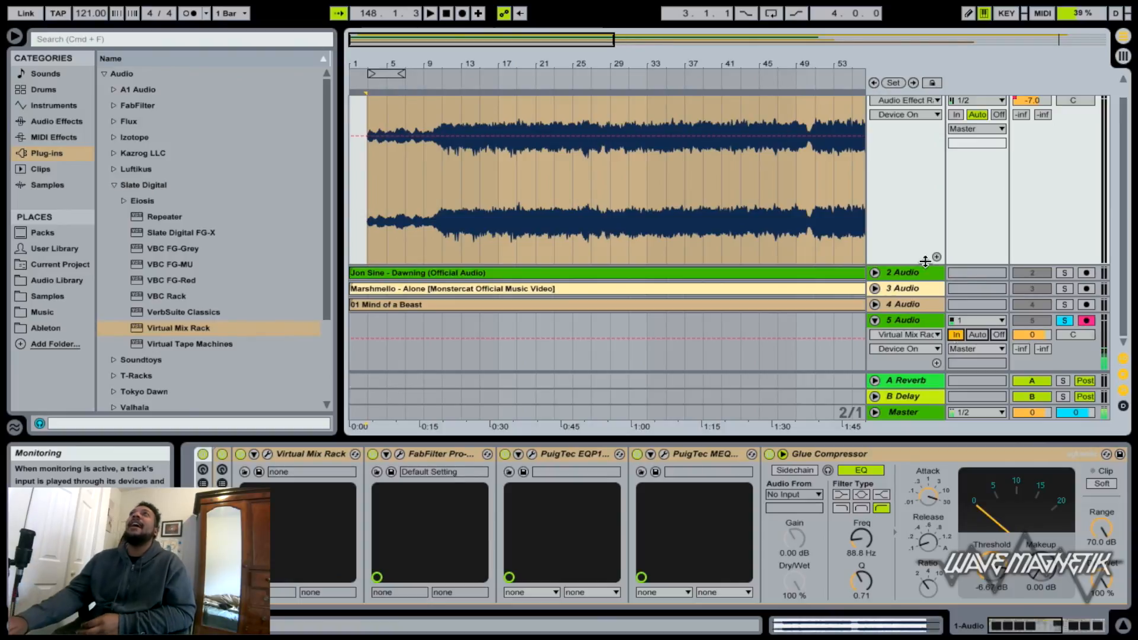
Set the 1 Audio track's volume to 0 and play the pre-master clip up to about bar 13
mouse_move(919, 4)
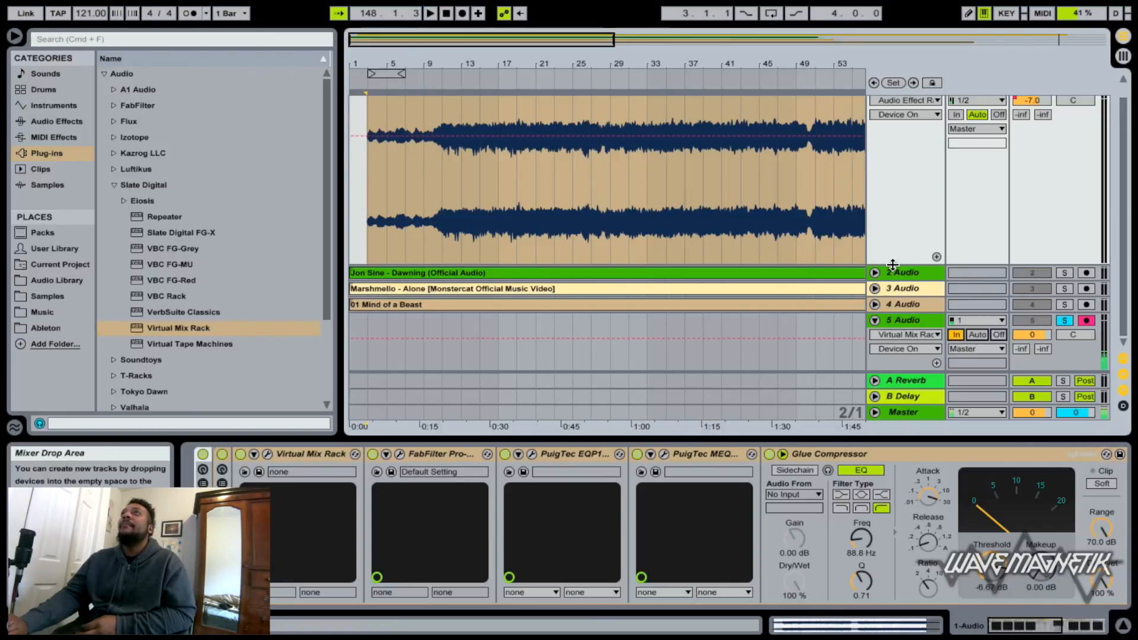
scroll(602, 265, up, 1)
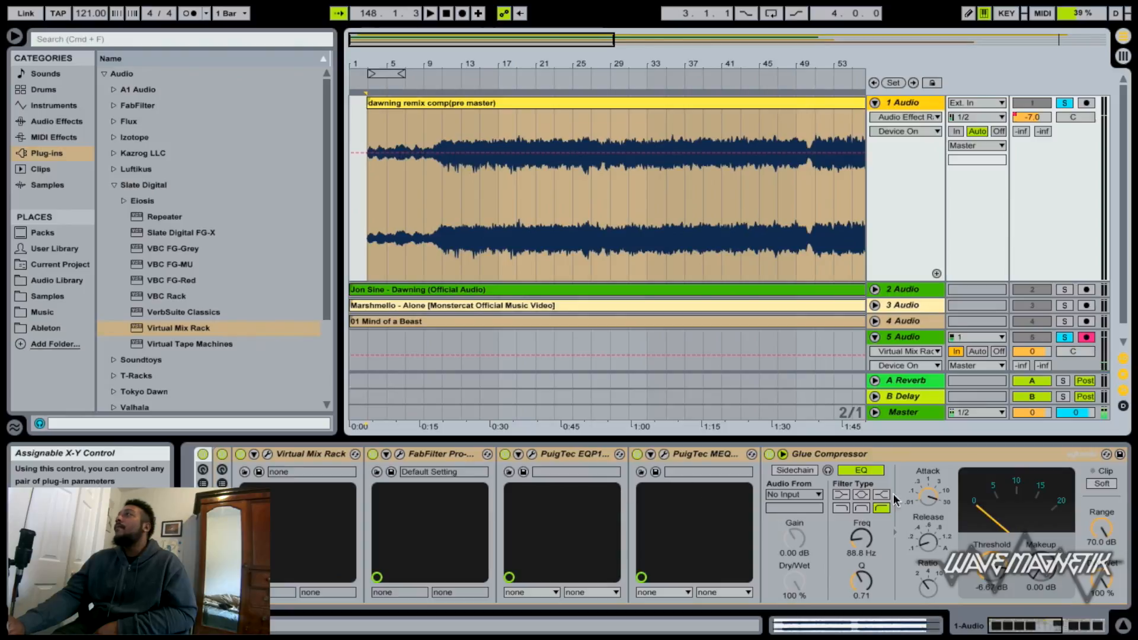
scroll(1031, 527, down, 5)
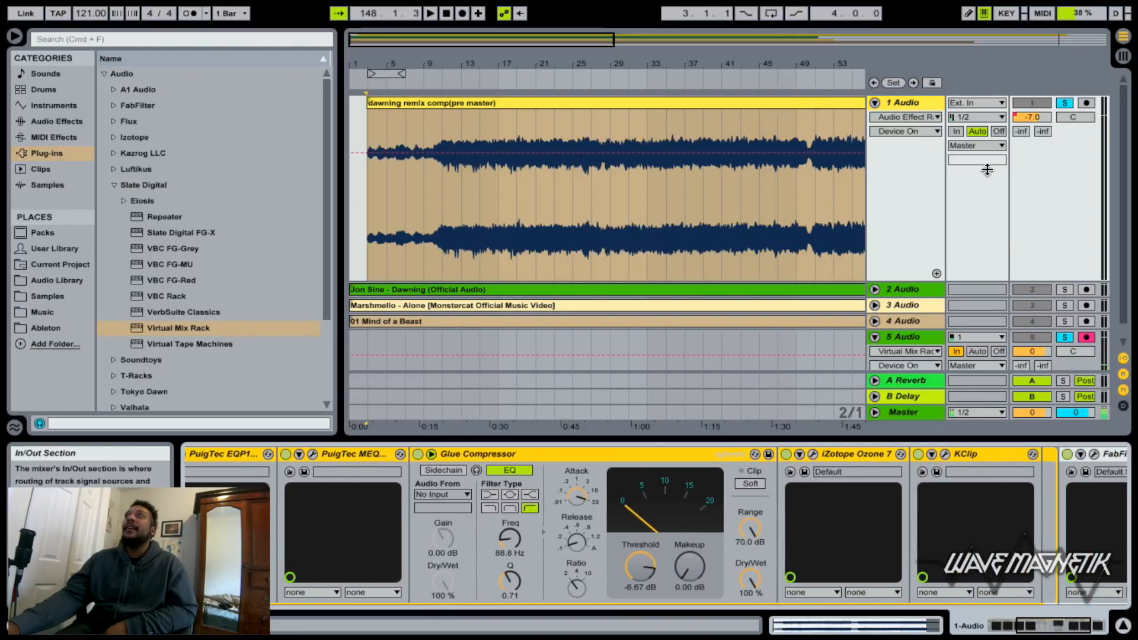
key(space)
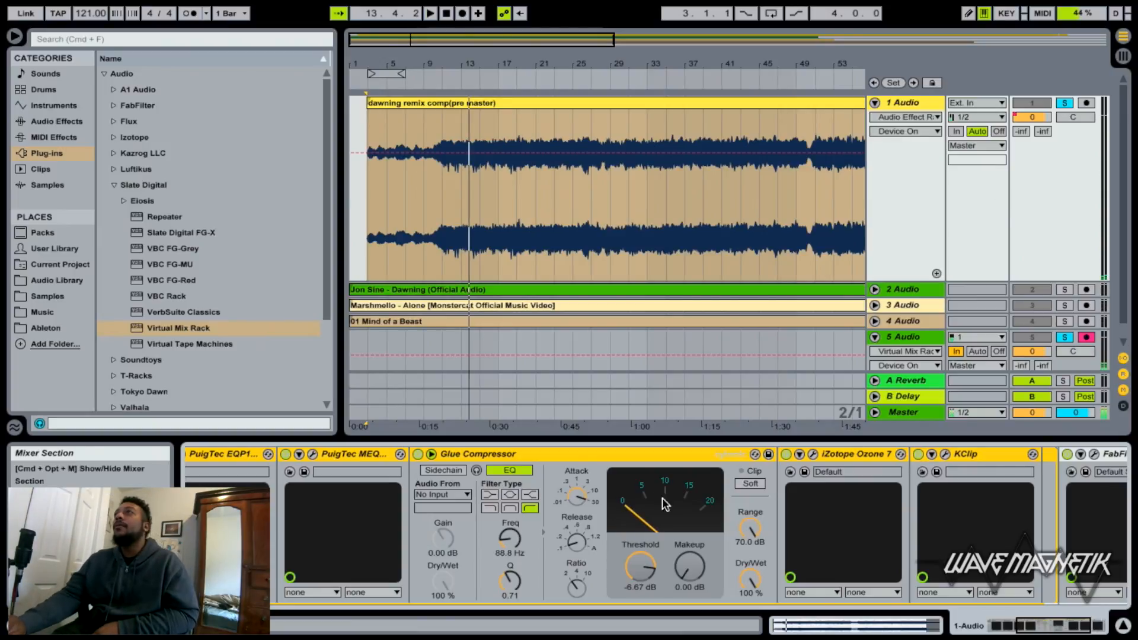
Deactivate the Virtual Mix Rack, the first FabFilter plug-in, both PuigTec EQs, Glue Compressor, iZotope Ozone 7 and KClip on track 1 Audio
scroll(621, 503, up, 5)
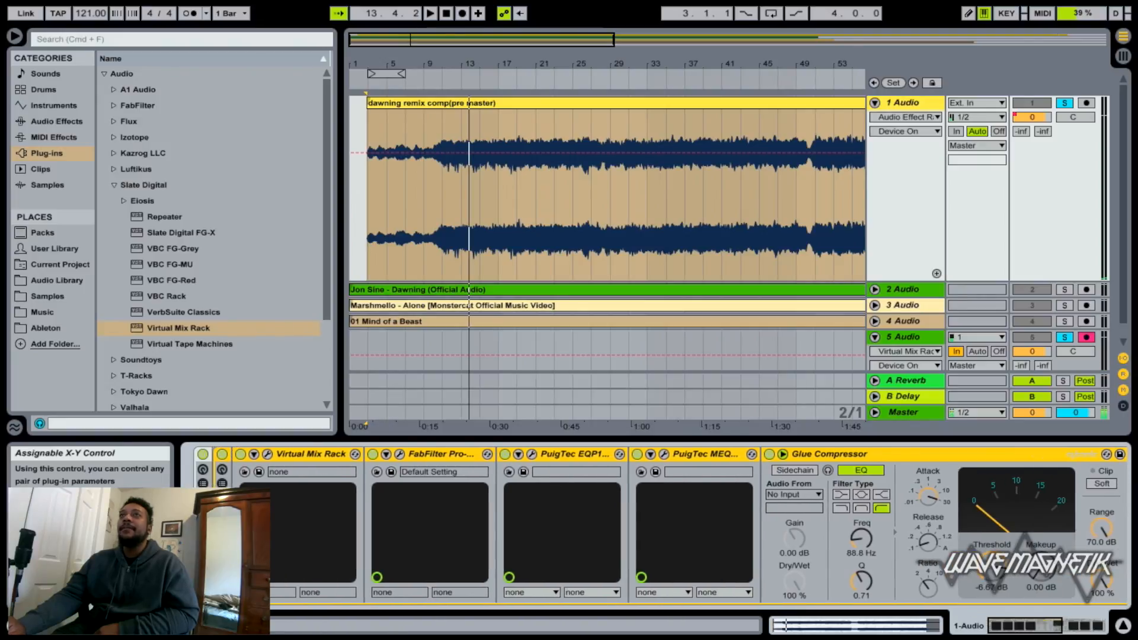
click(221, 455)
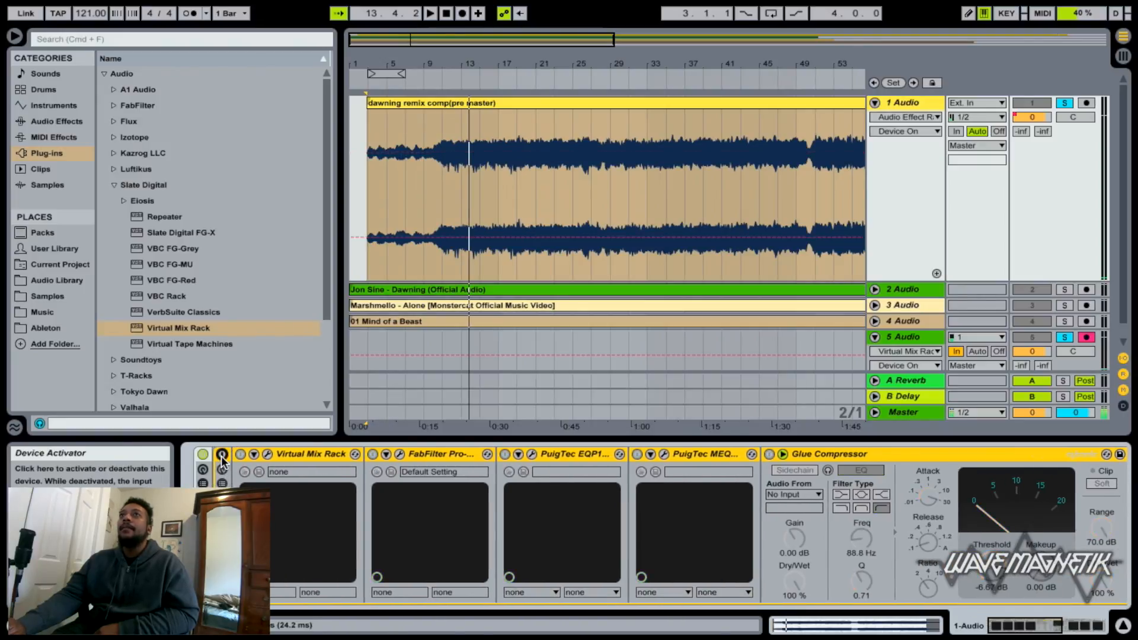
click(221, 454)
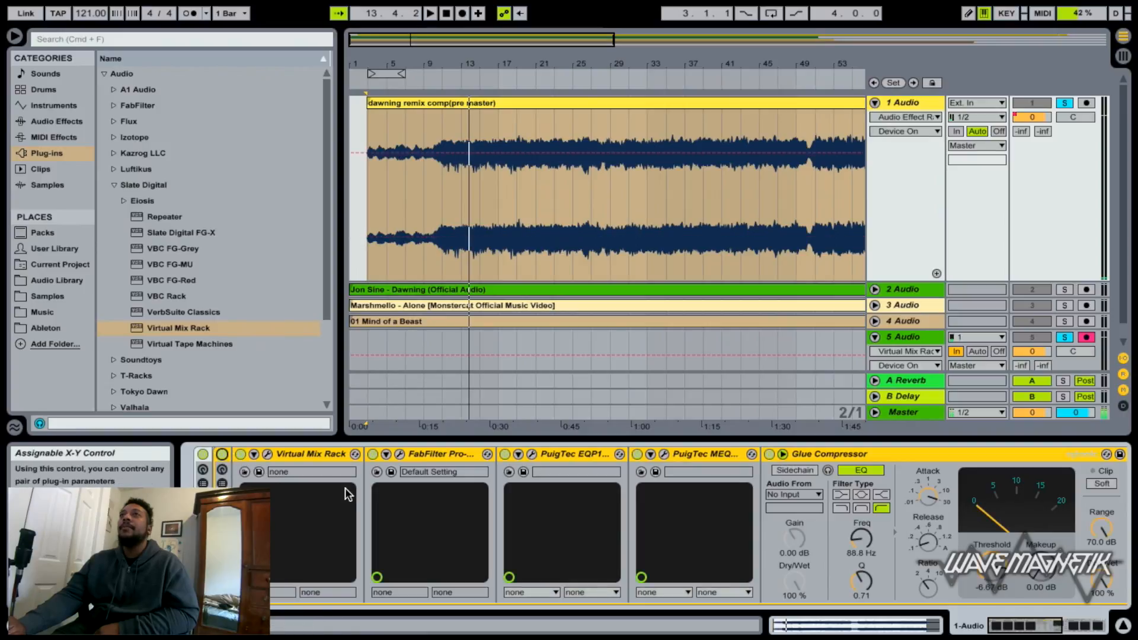
click(240, 455)
click(372, 454)
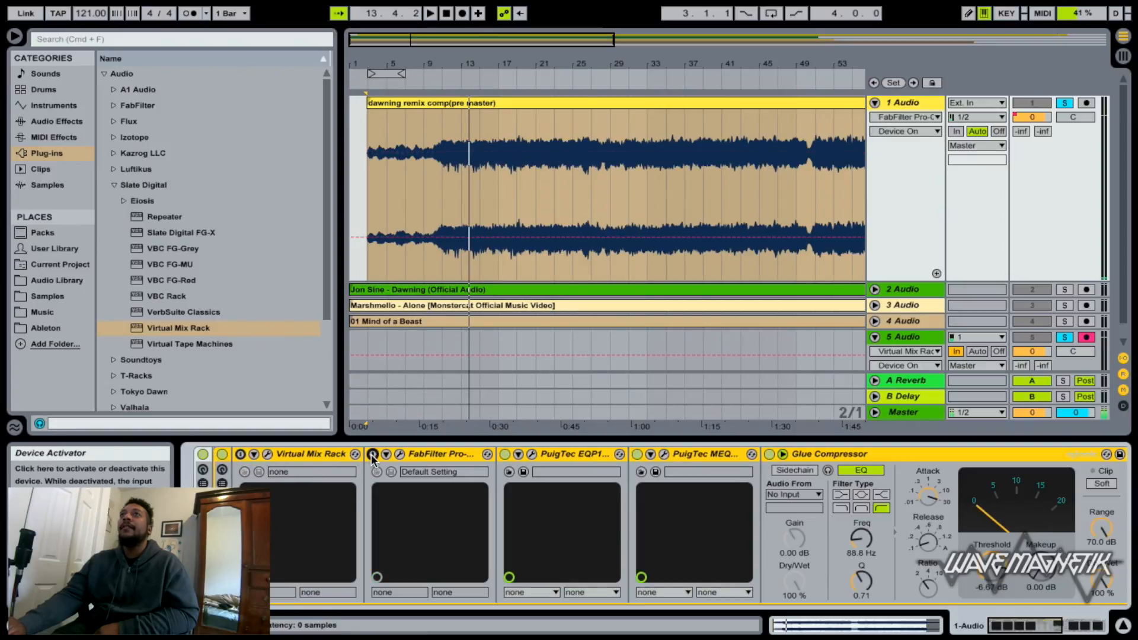
click(504, 454)
click(636, 454)
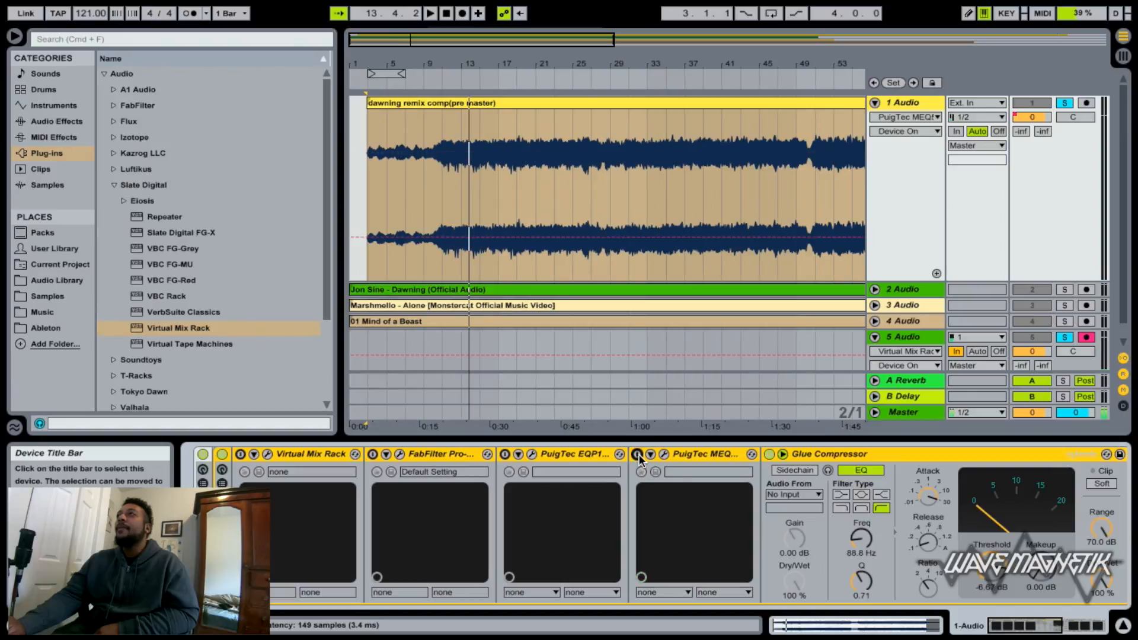
click(768, 454)
scroll(769, 459, right, 6)
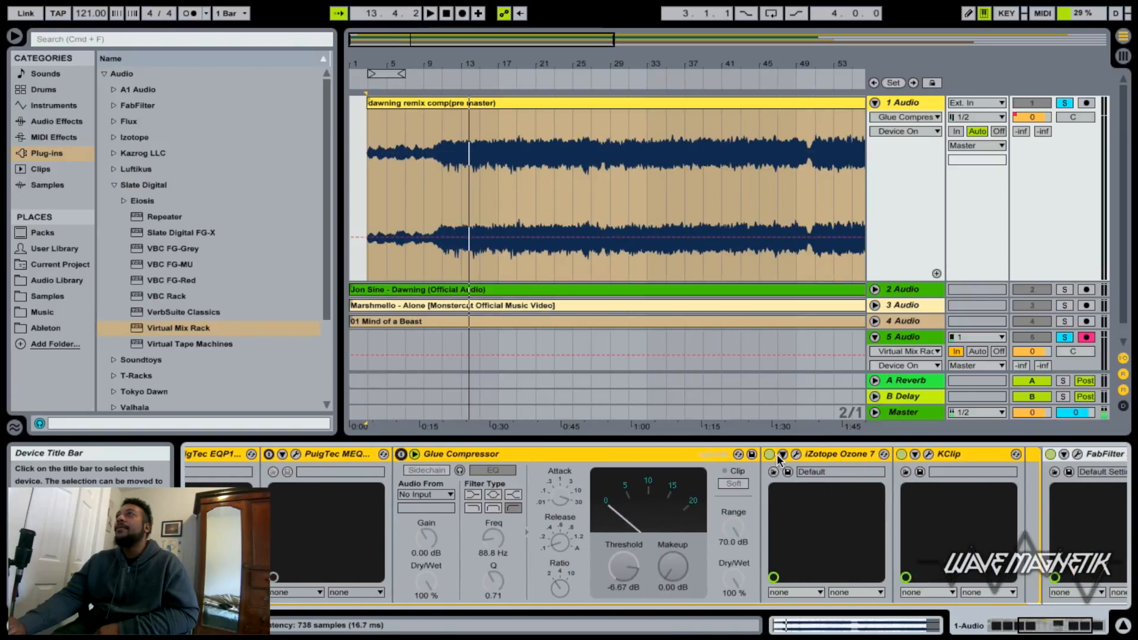
click(769, 455)
click(901, 454)
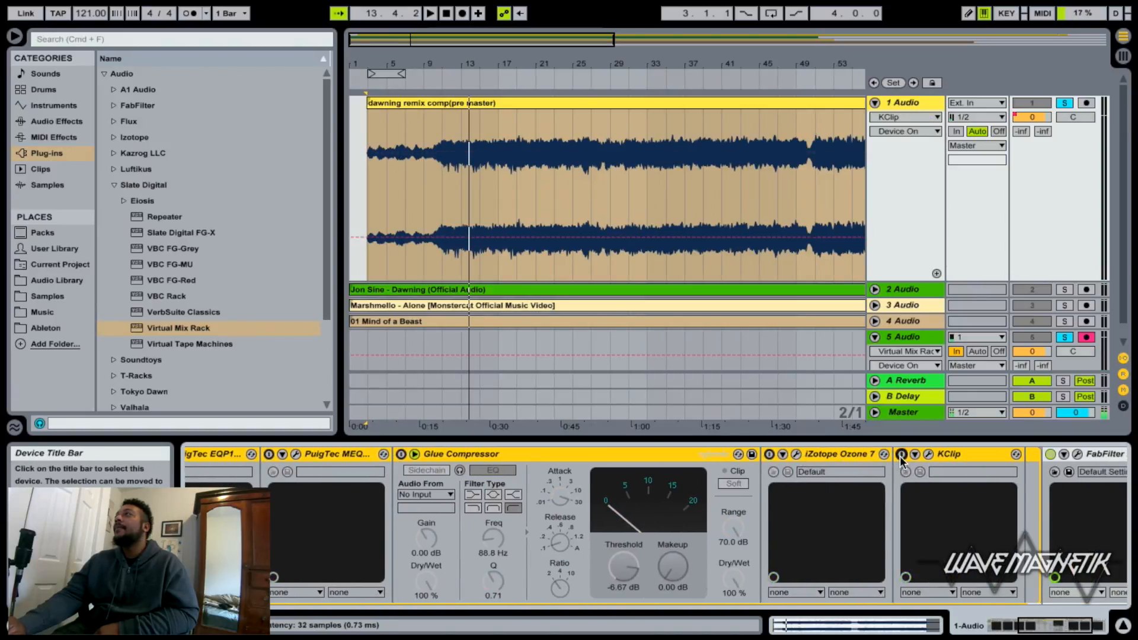
Open the FabFilter Pro-L interface and audition the pre-master clip from about bar 34 through the limiter
scroll(980, 499, right, 3)
click(924, 454)
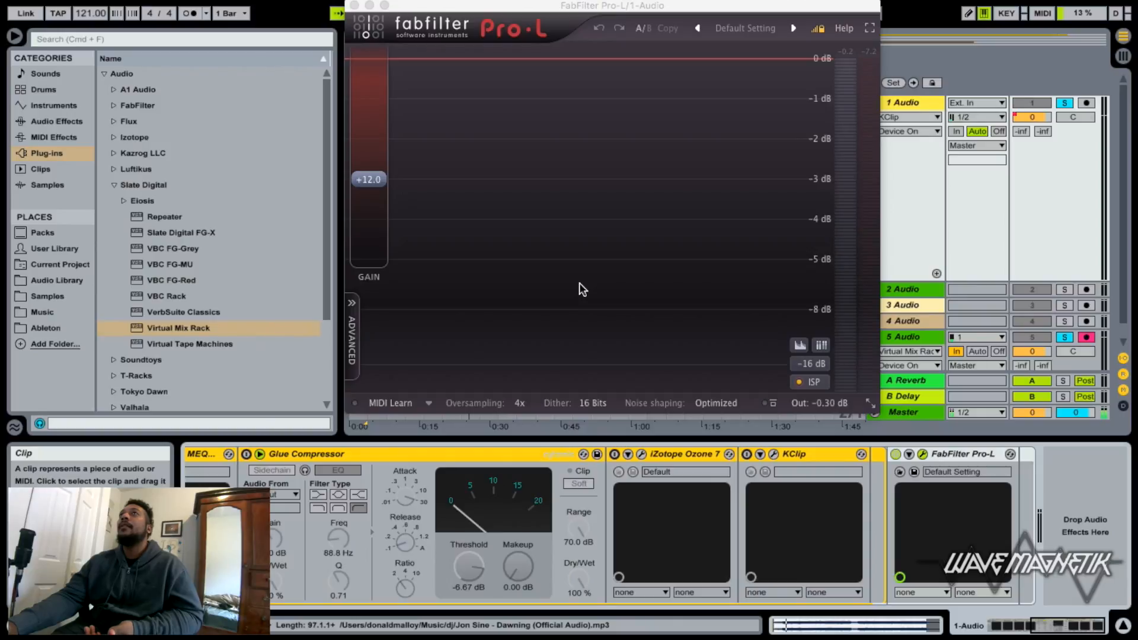
key(space)
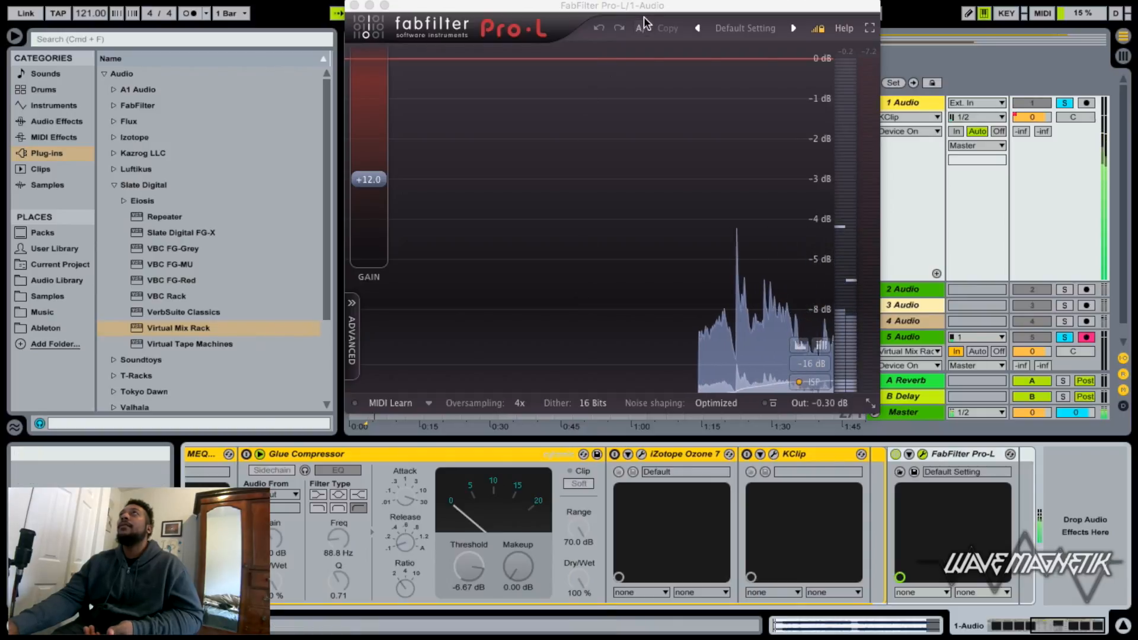
drag(645, 21, 361, 328)
click(664, 177)
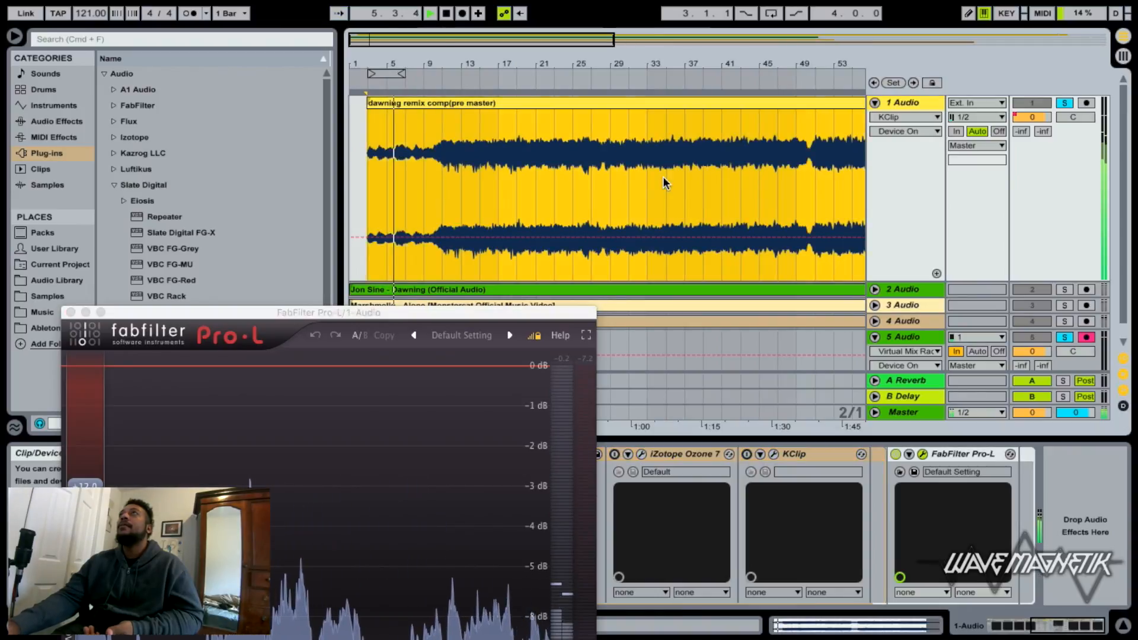
click(664, 178)
key(space)
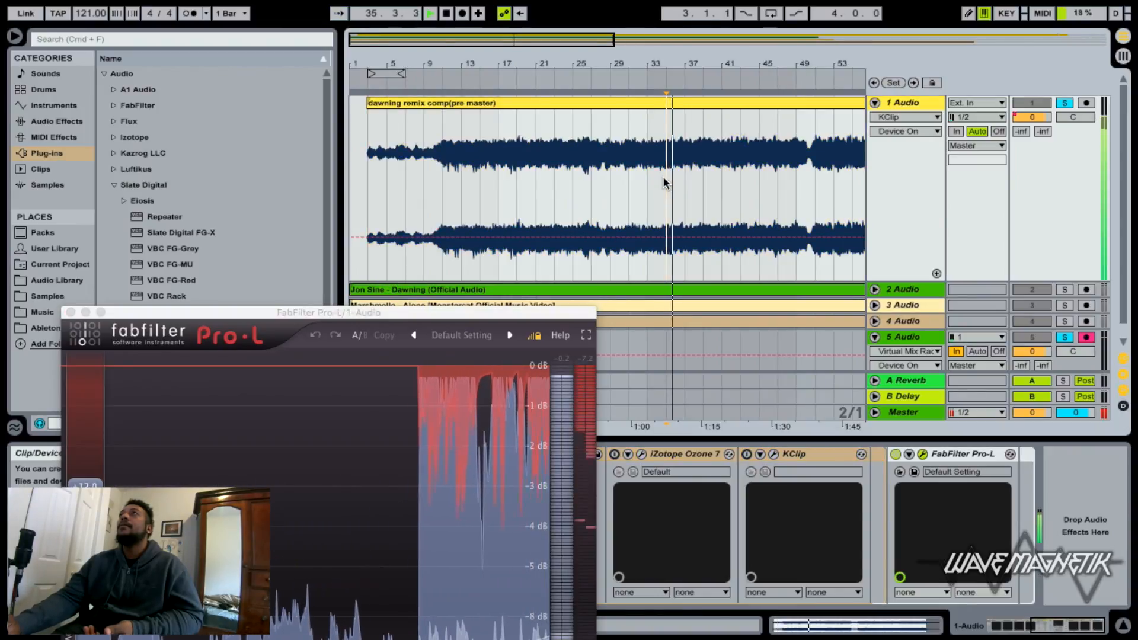
drag(524, 314, 740, 130)
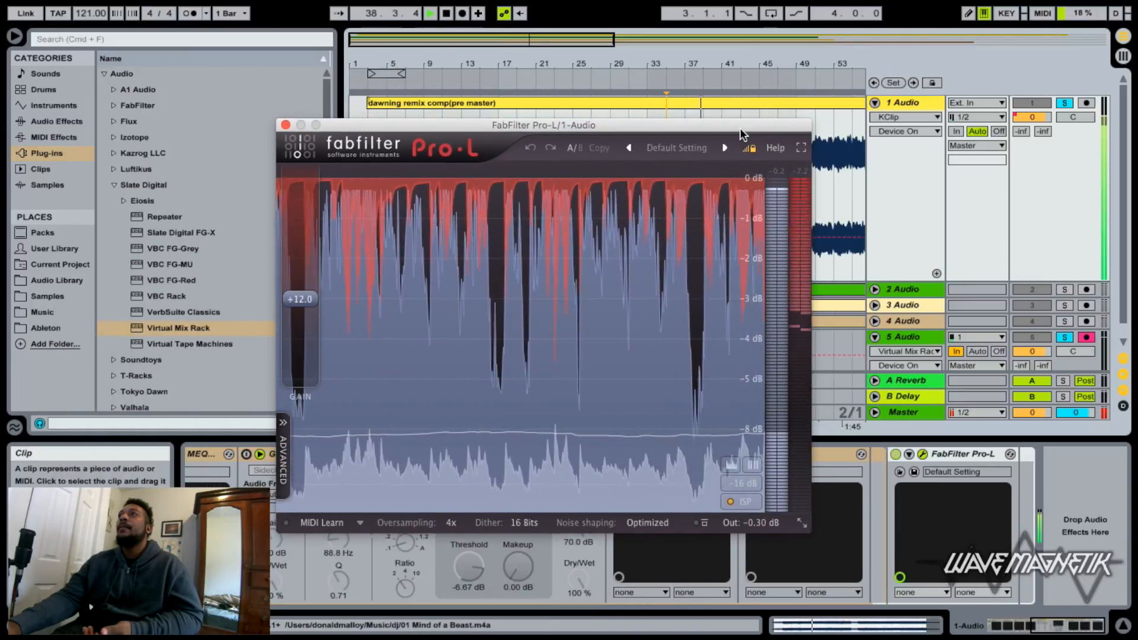
key(space)
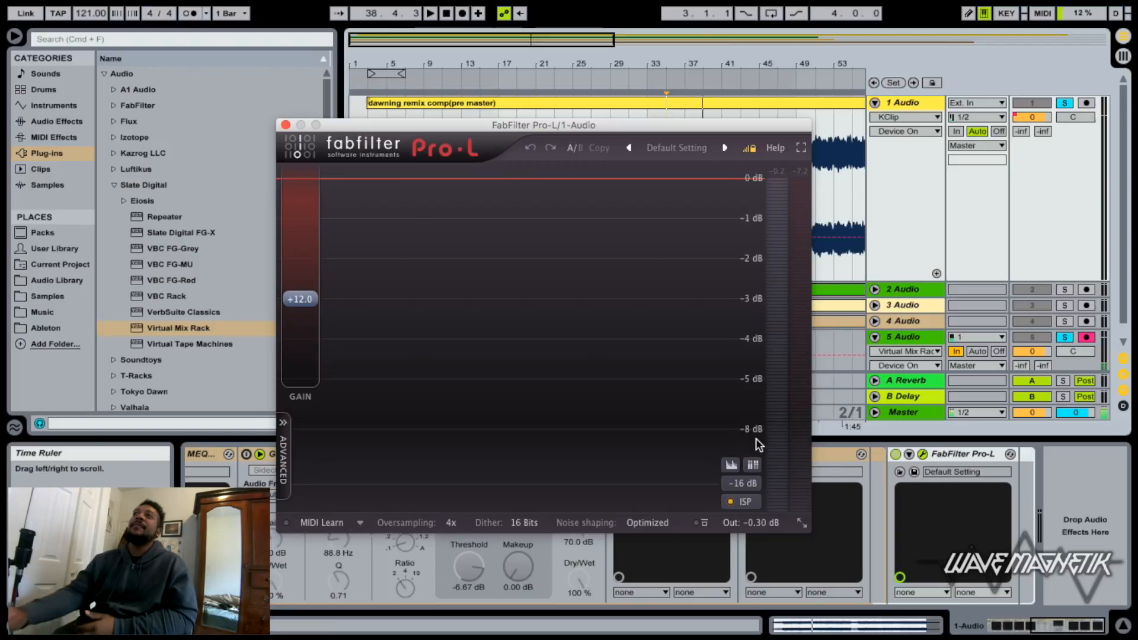
Set the Pro-L gain to 0 dB and its output level to 0.00 dB
mouse_move(763, 535)
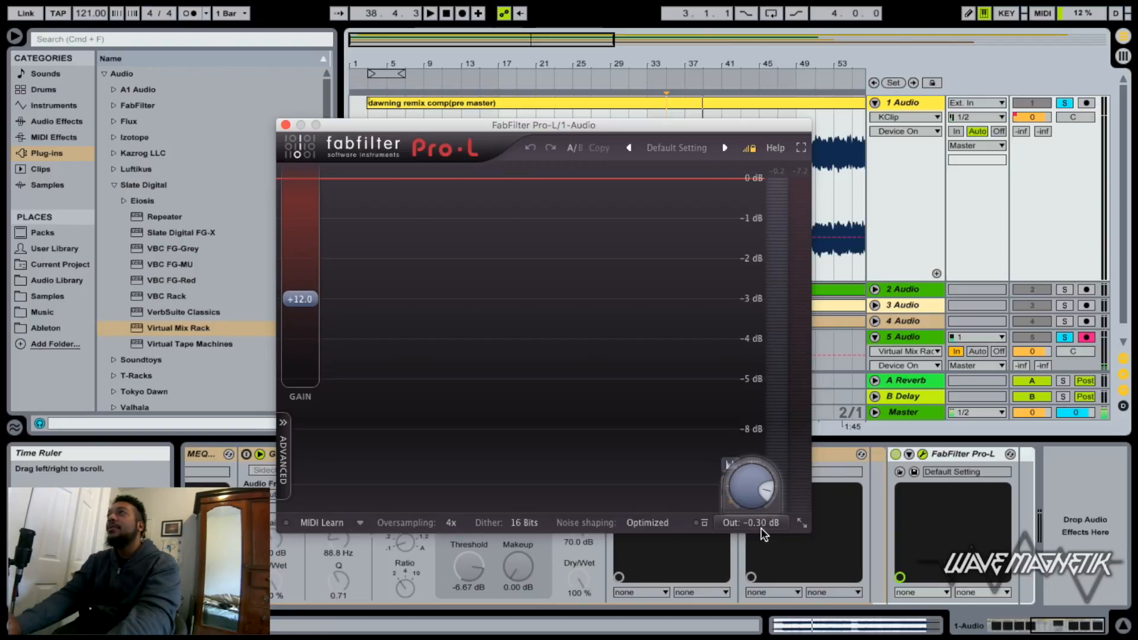
mouse_move(301, 289)
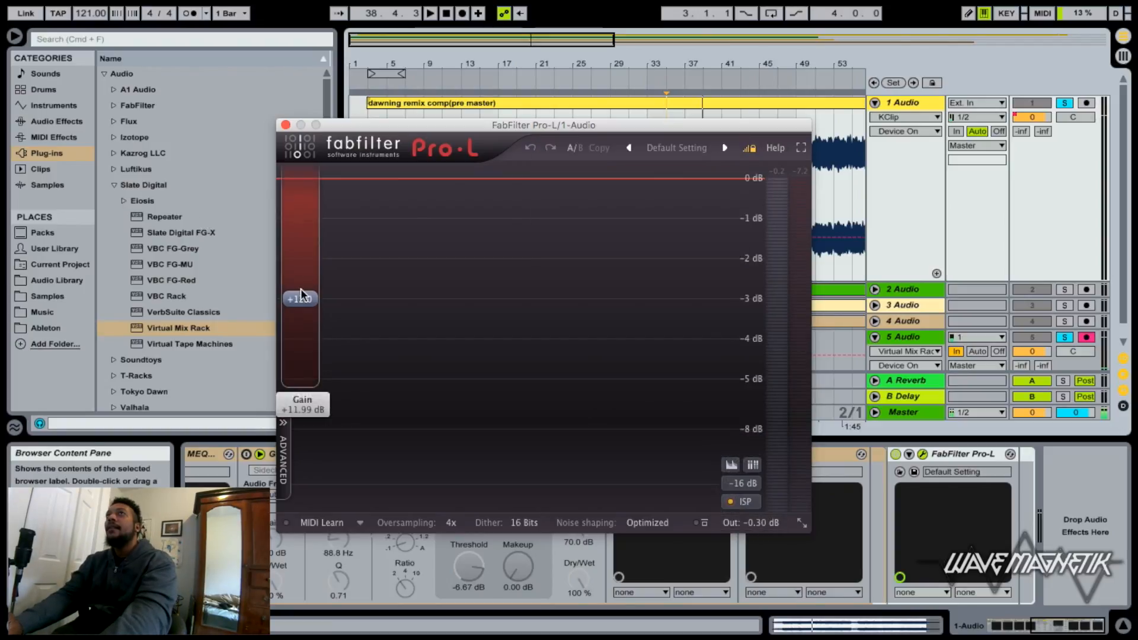
drag(304, 300, 300, 379)
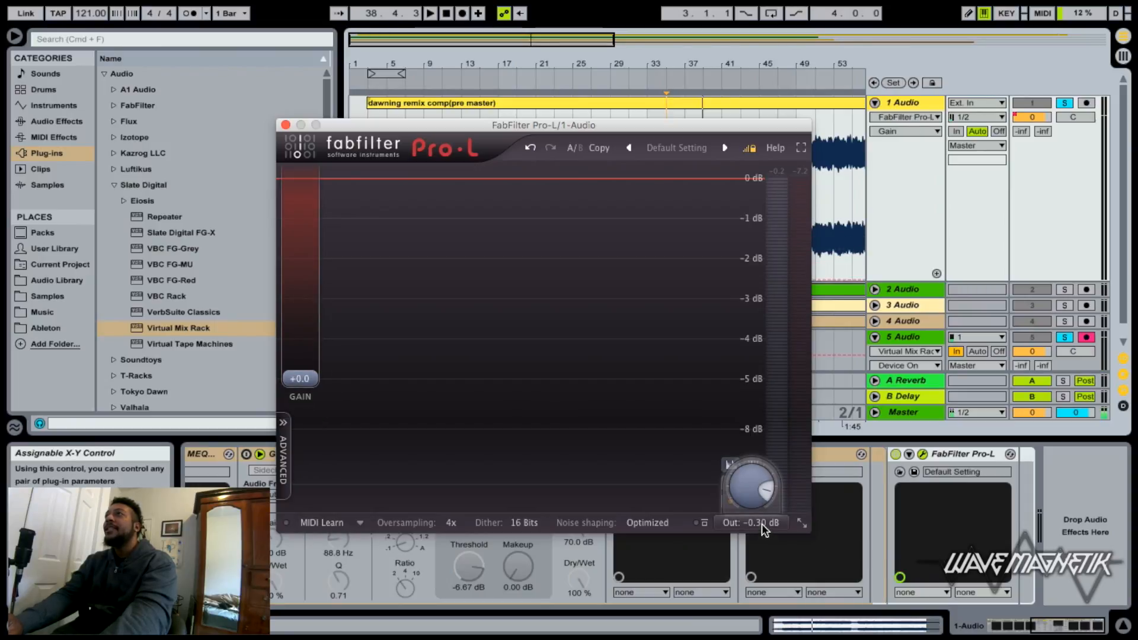
drag(762, 524, 734, 437)
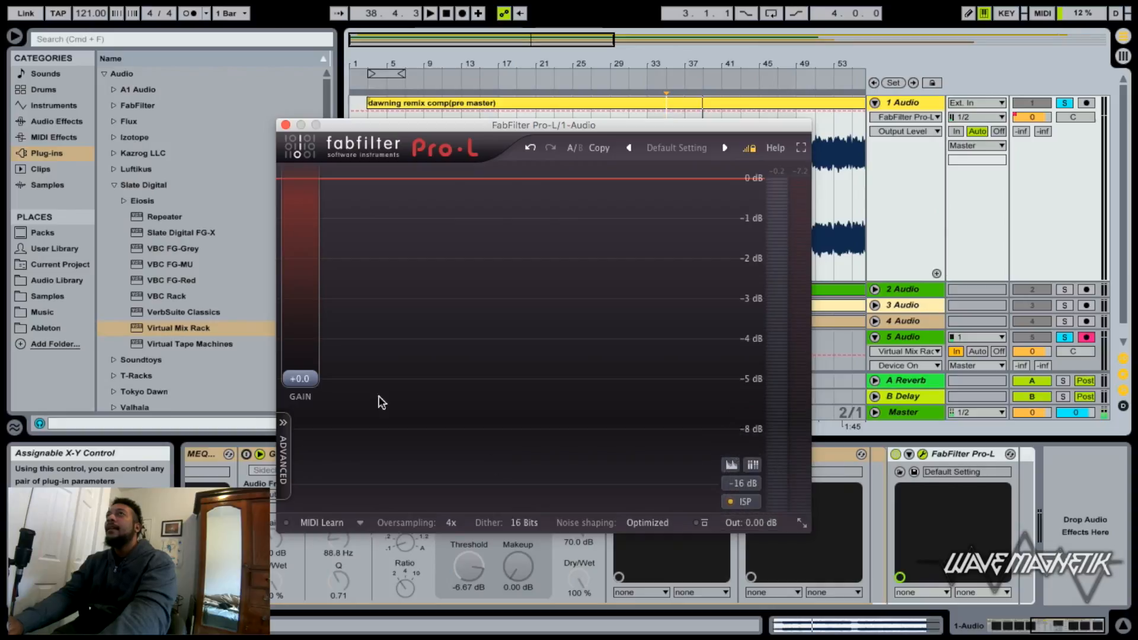
Raise the Pro-L gain to +10.68 dB with the output level moving oppositely to -10.68 dB, auditioning the limiting during playback
mouse_move(302, 384)
click(301, 379)
mouse_move(302, 385)
mouse_down()
mouse_move(297, 356)
mouse_move(293, 388)
mouse_move(297, 378)
mouse_up()
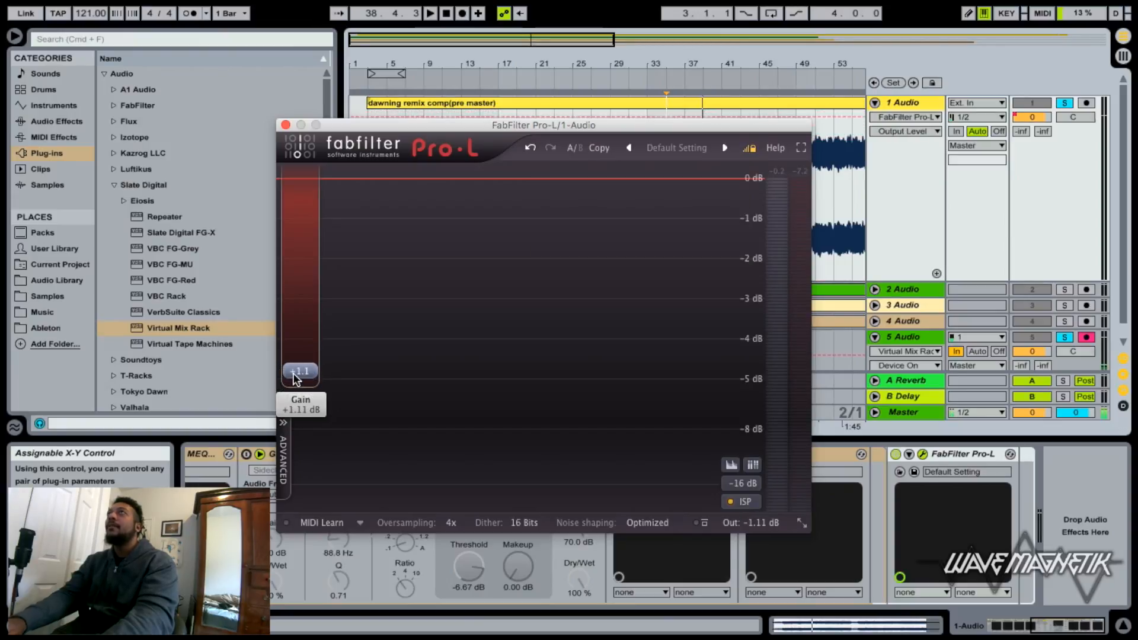
key(space)
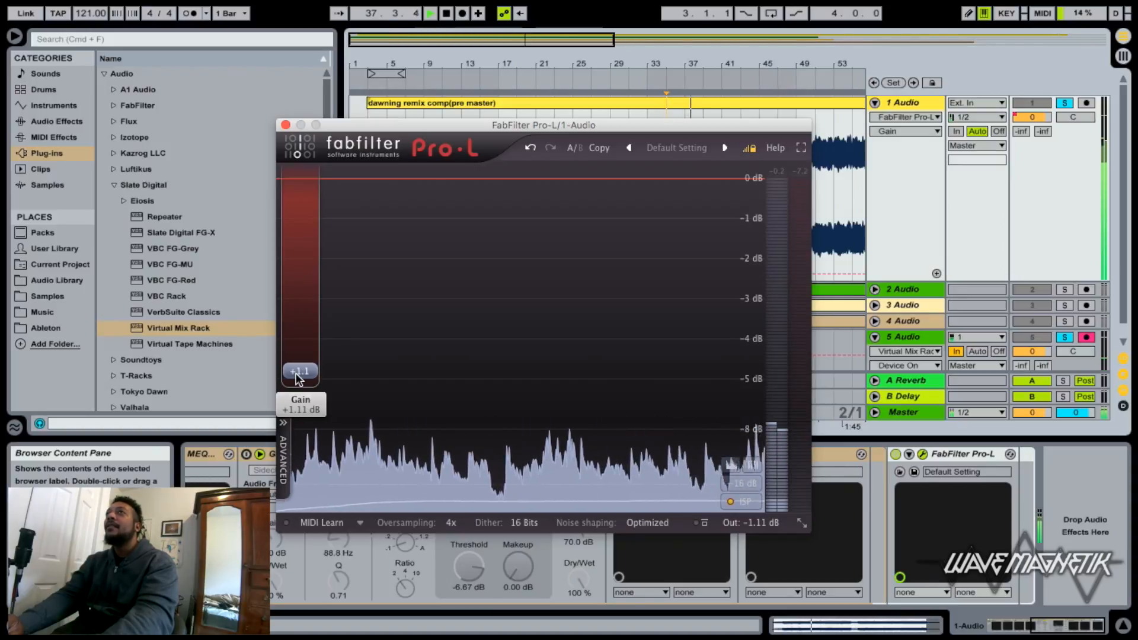
drag(296, 378, 284, 306)
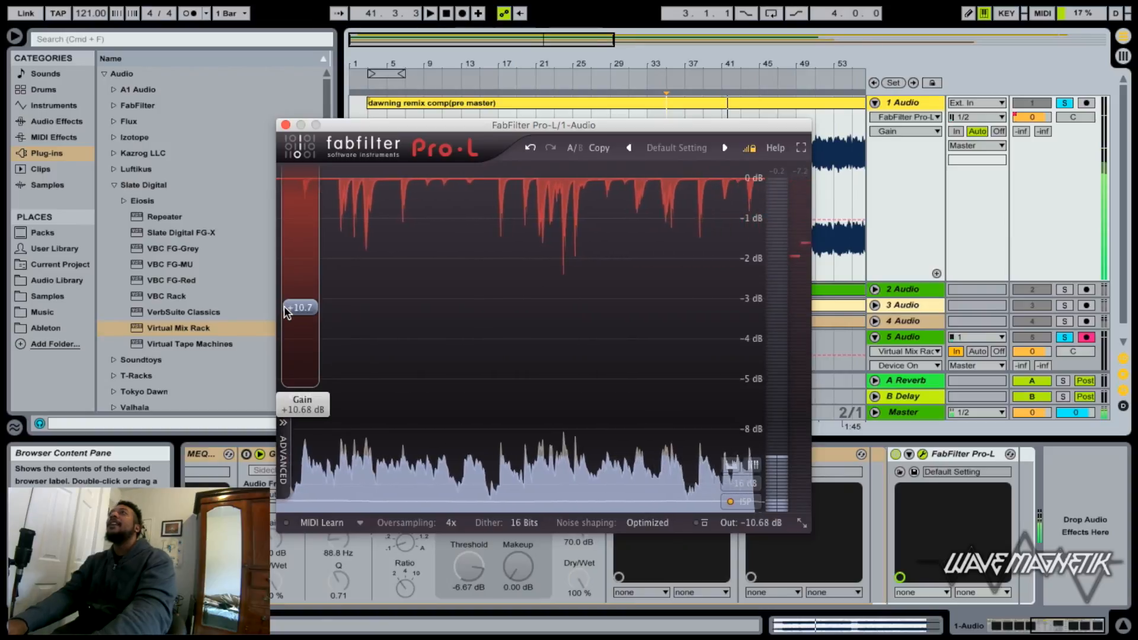
key(space)
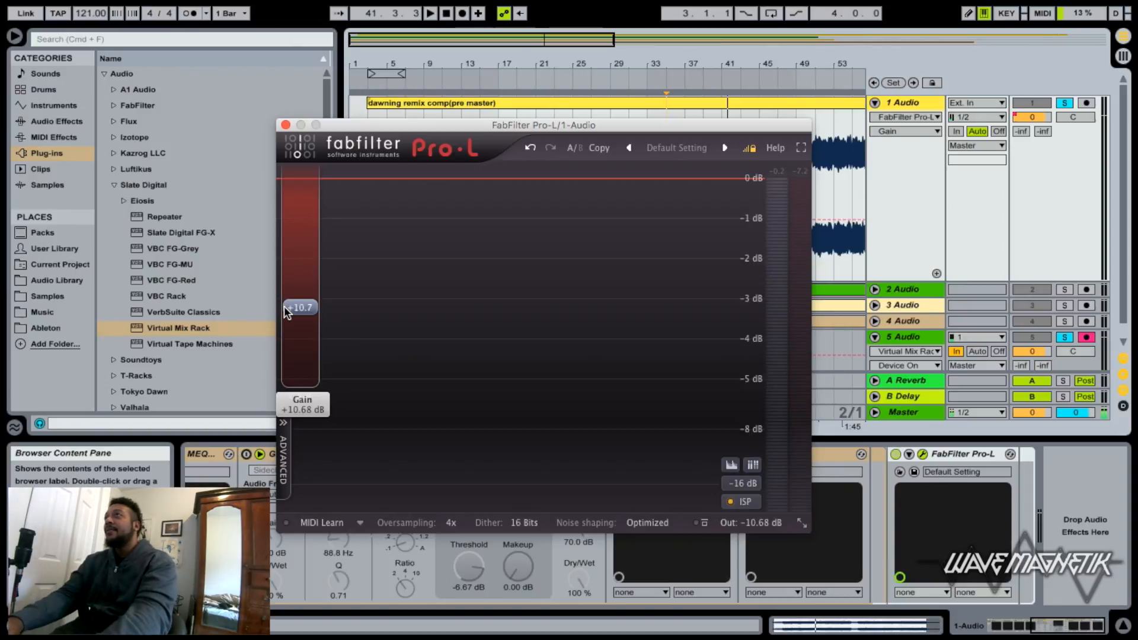
key(space)
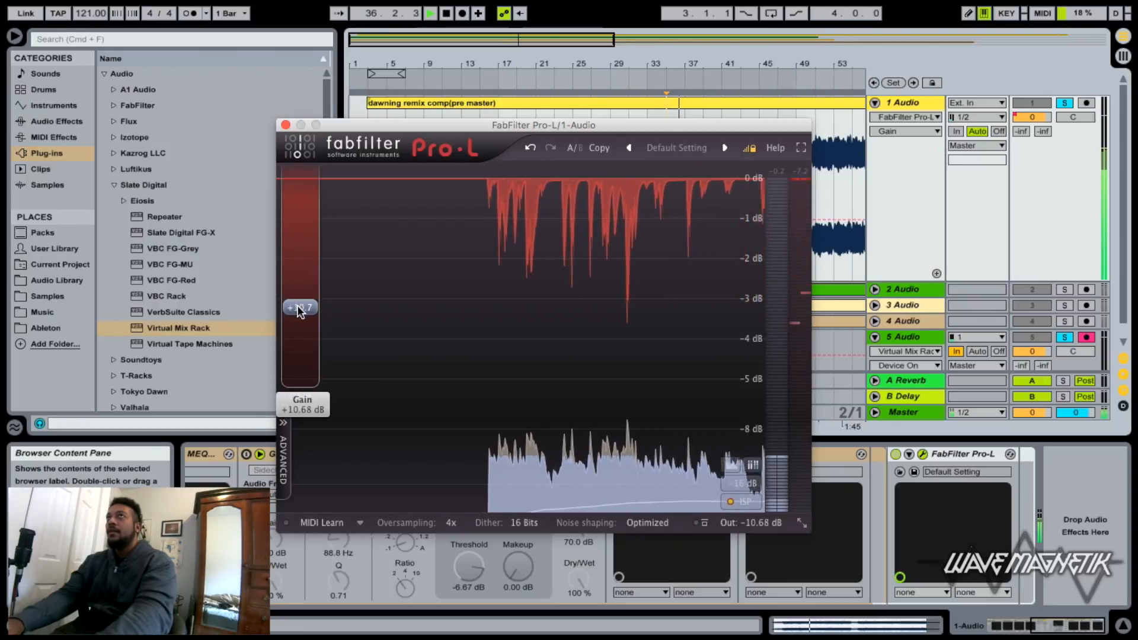
key(space)
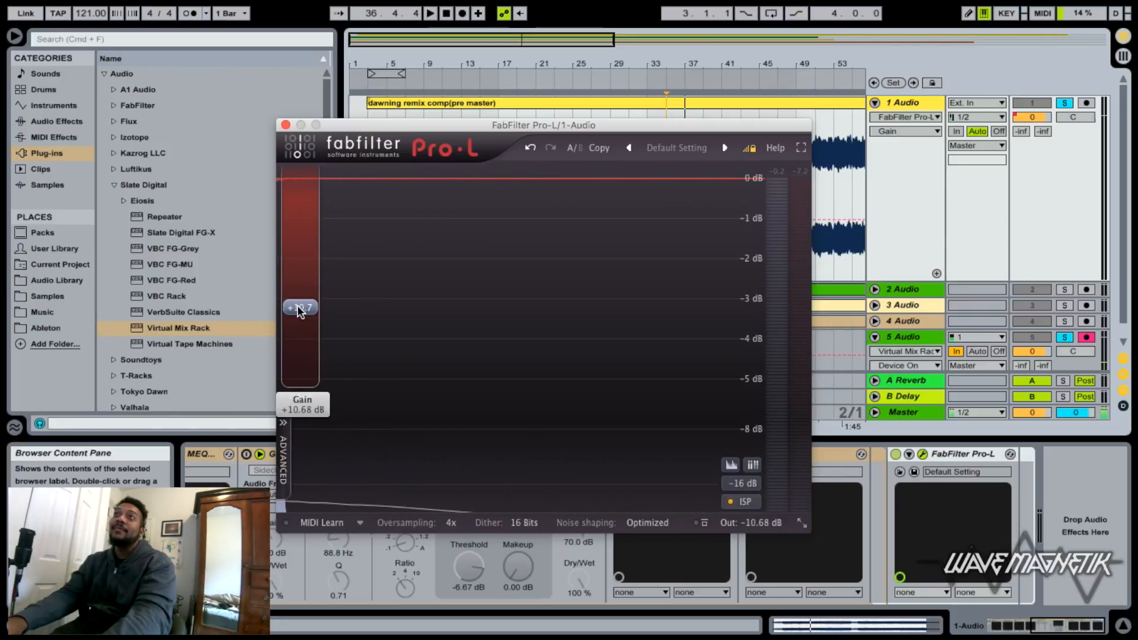
Push the output-compensated gain to +18.59 dB and on to +23.47 dB during playback, comparing against bypass and leaving Pro-L deactivated
key(space)
drag(299, 313, 295, 258)
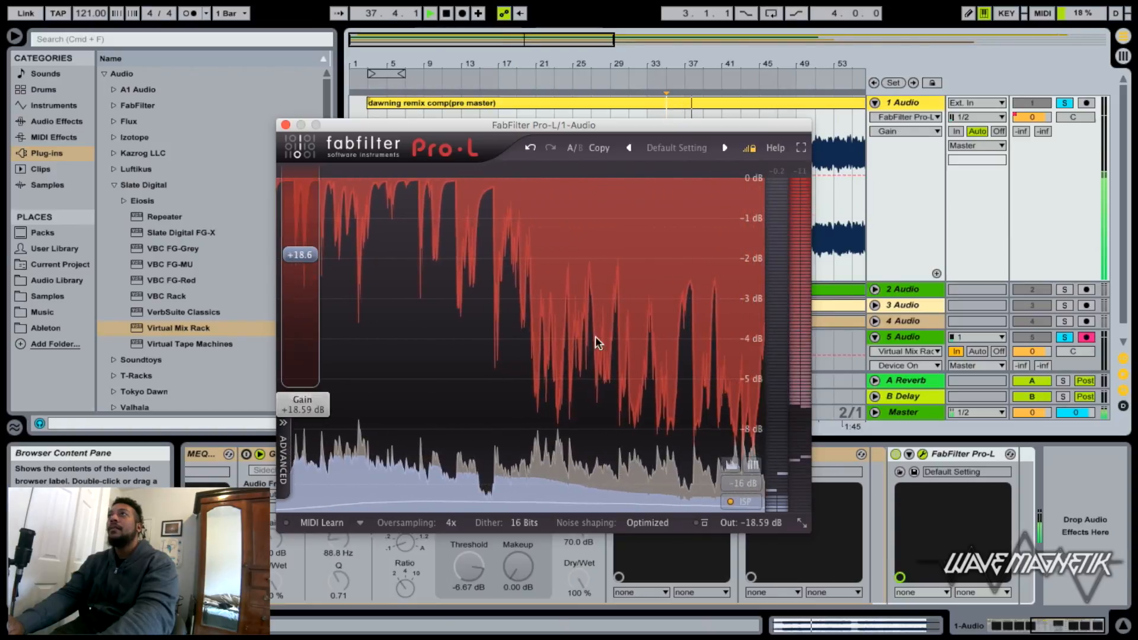
click(895, 455)
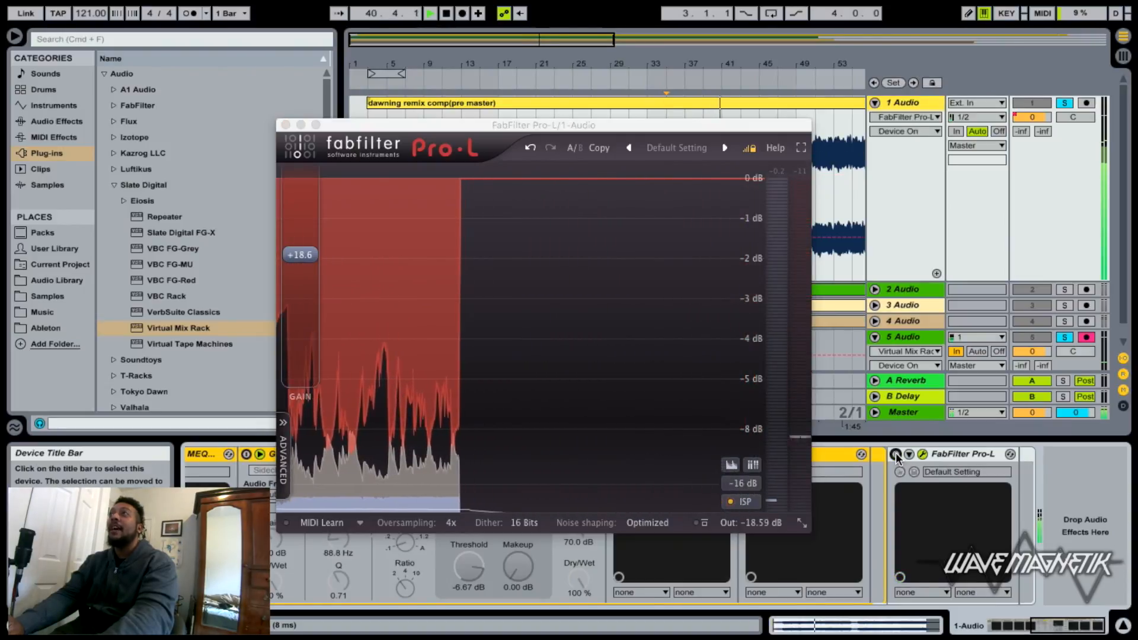
click(895, 454)
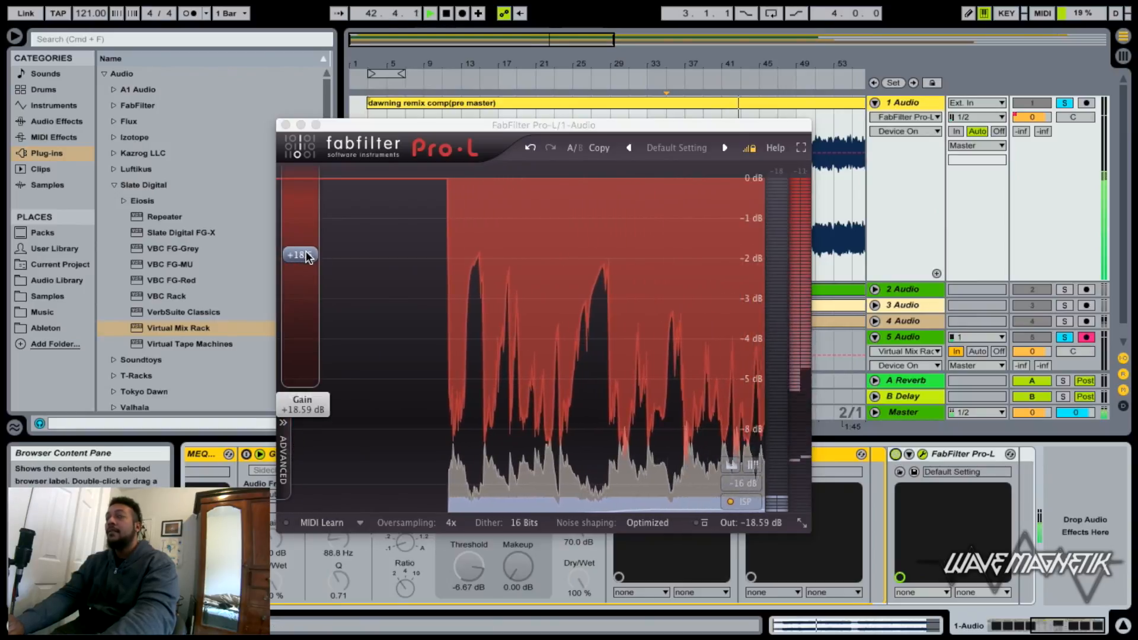
drag(300, 255, 302, 223)
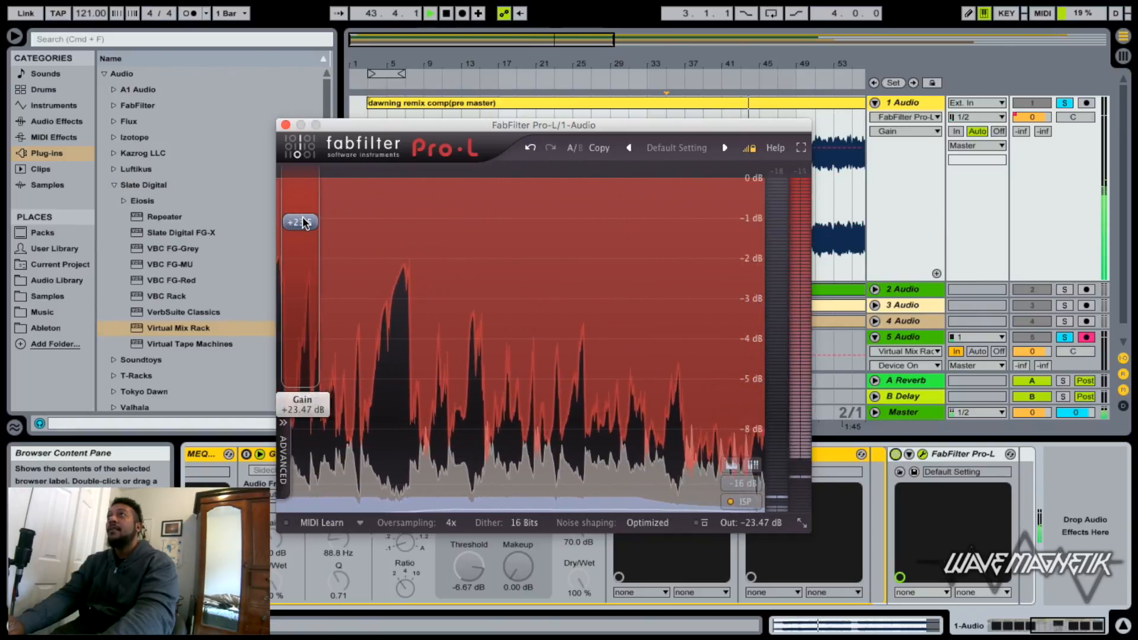
click(895, 455)
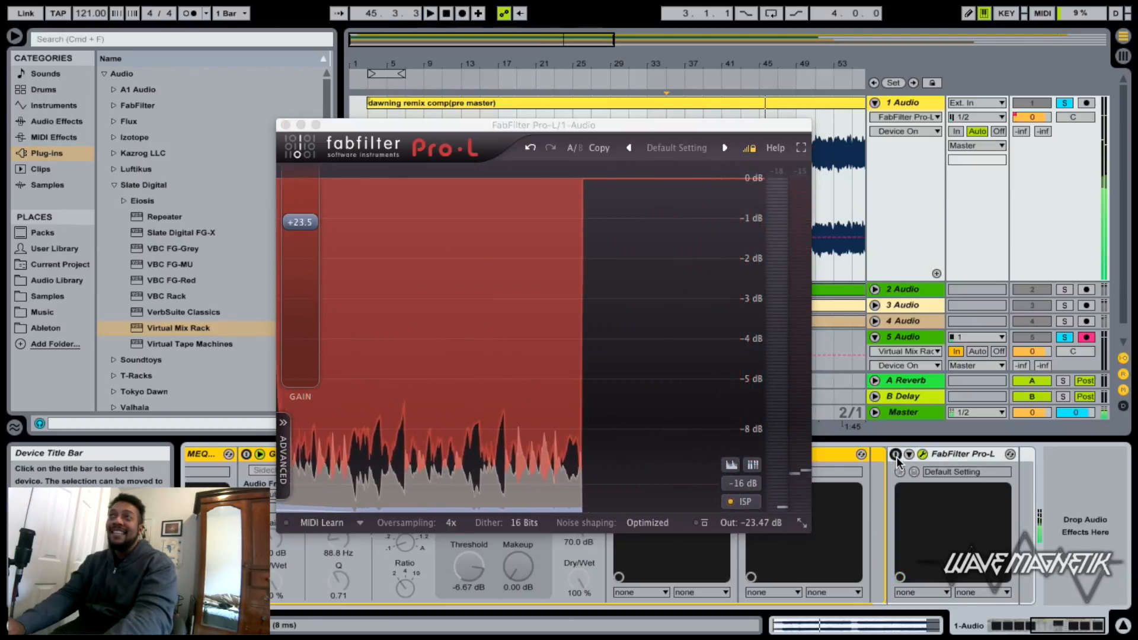
Lower the Pro-L gain to +11.97 dB with the output level compensated to -11.97 dB
mouse_move(302, 225)
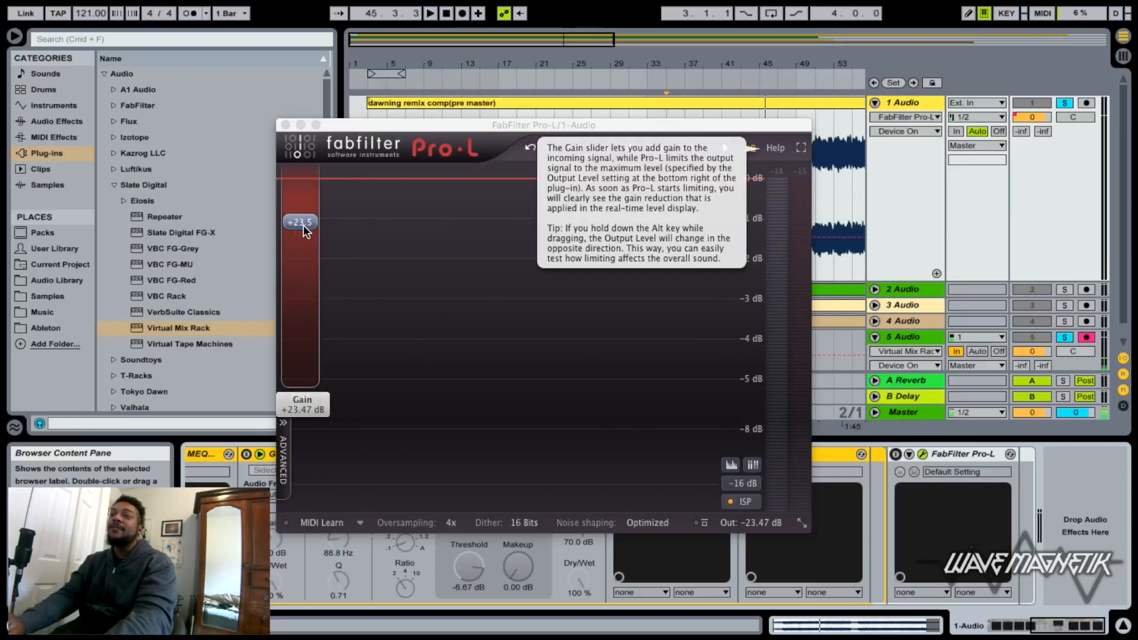
click(303, 229)
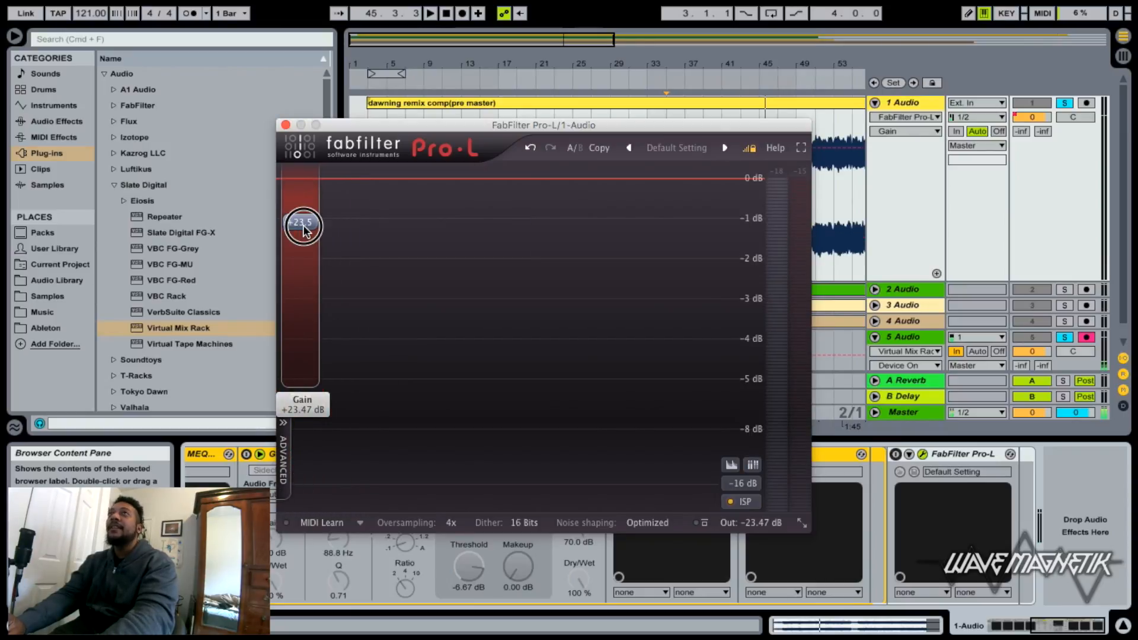
drag(304, 226, 316, 306)
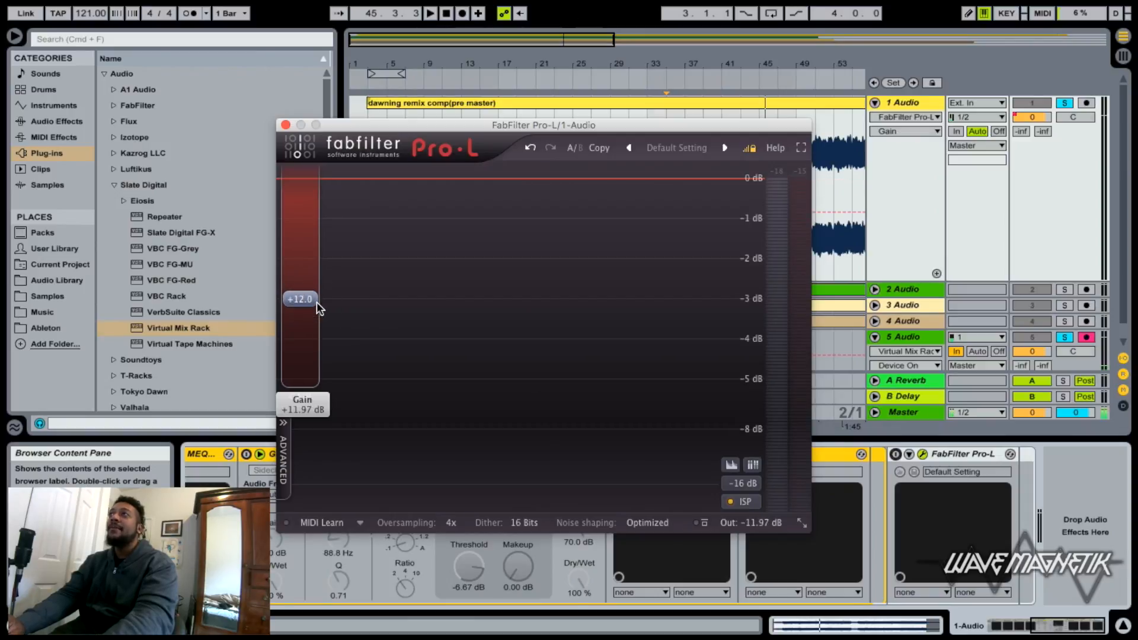
Raise the Pro-L output level to -0.29 dB, then close the plug-in window and reactivate the limiter
mouse_move(762, 527)
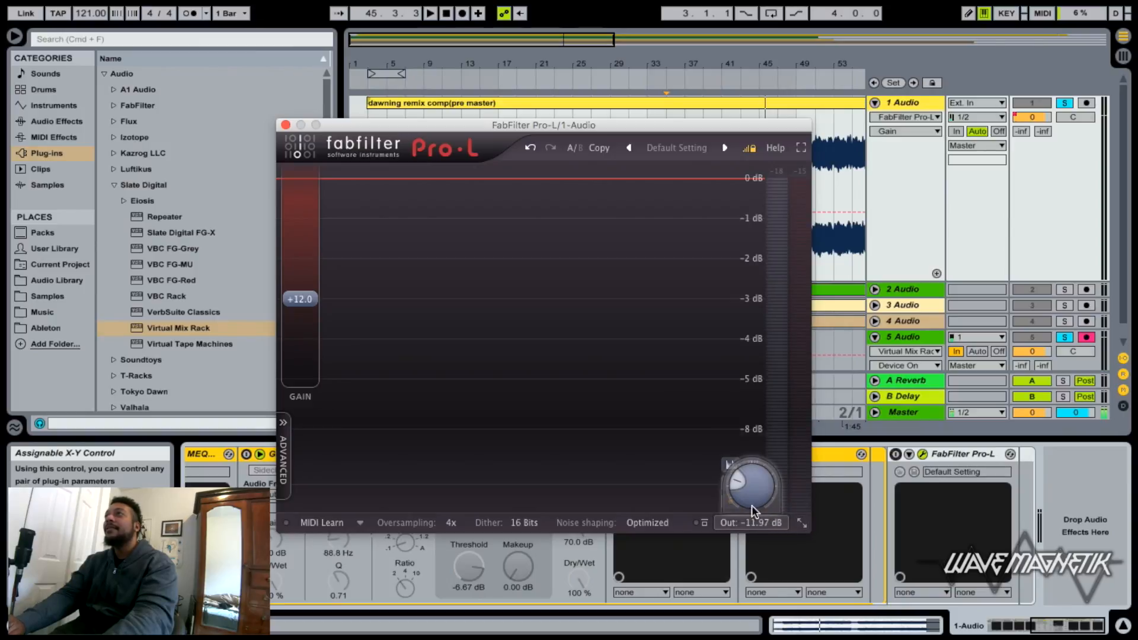
drag(751, 506, 711, 401)
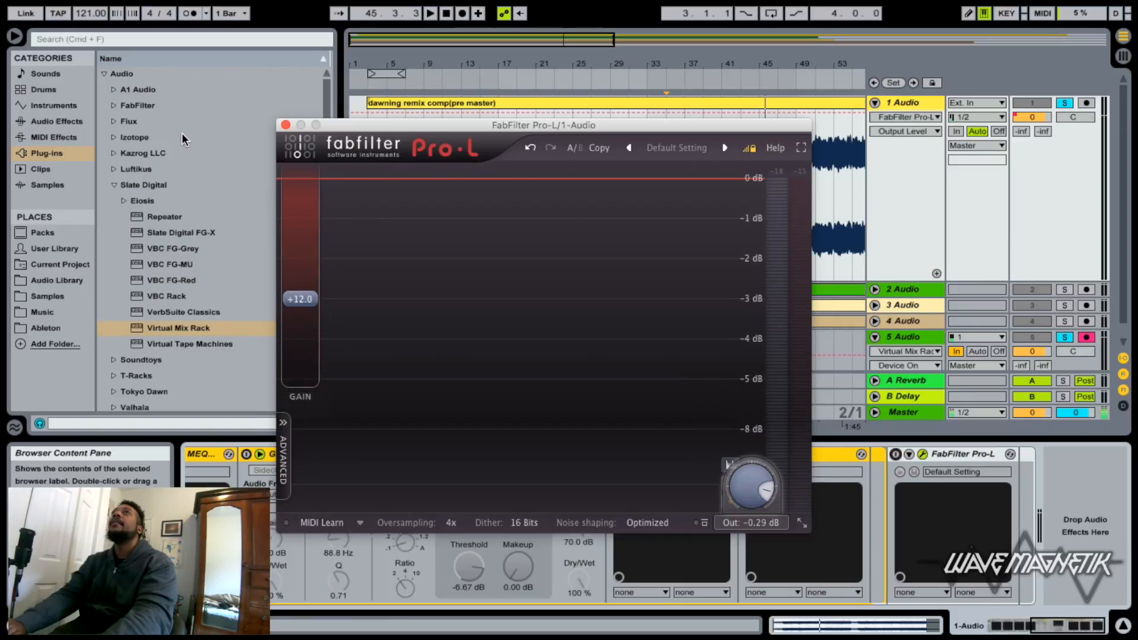
click(286, 125)
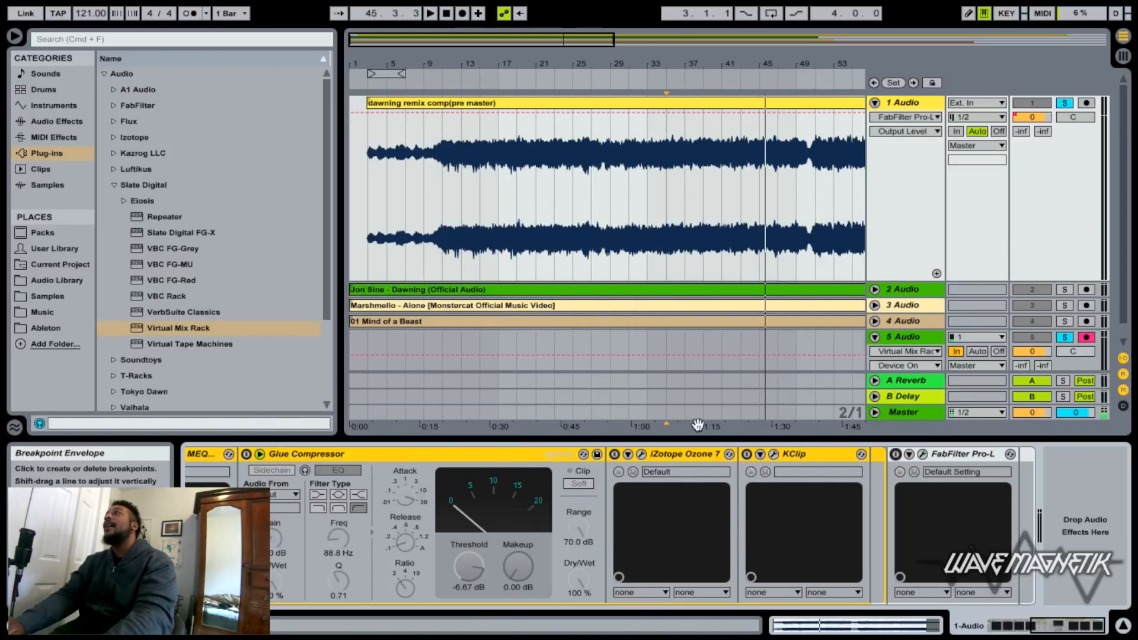
click(896, 454)
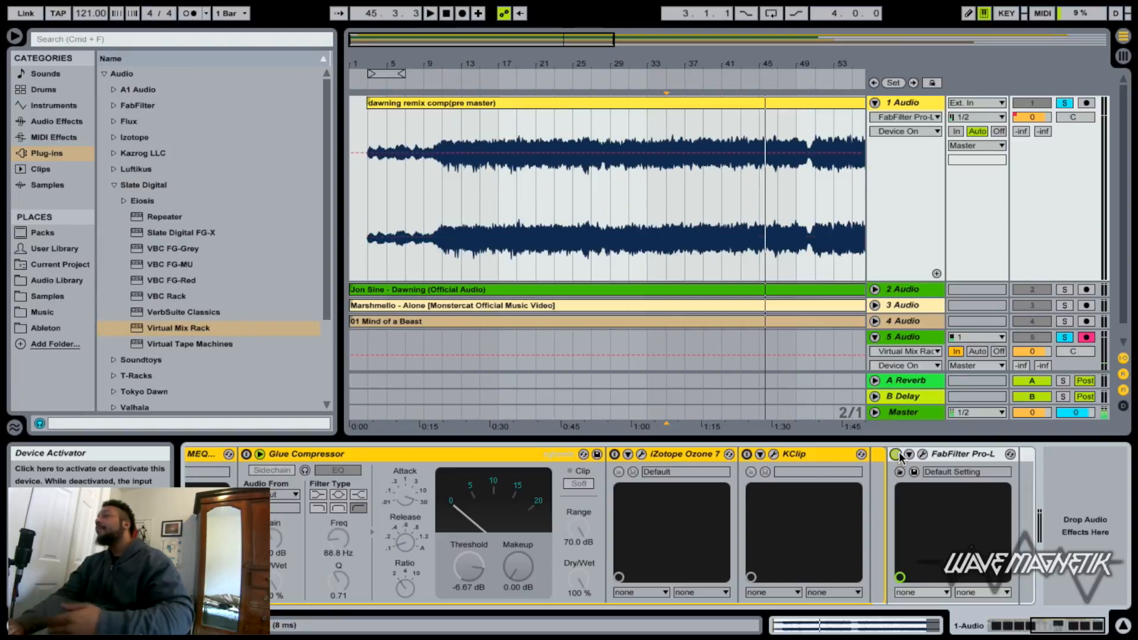
Activate Virtual Mix Rack early in the device chain and open its window, browsing the module library
scroll(556, 522, left, 5)
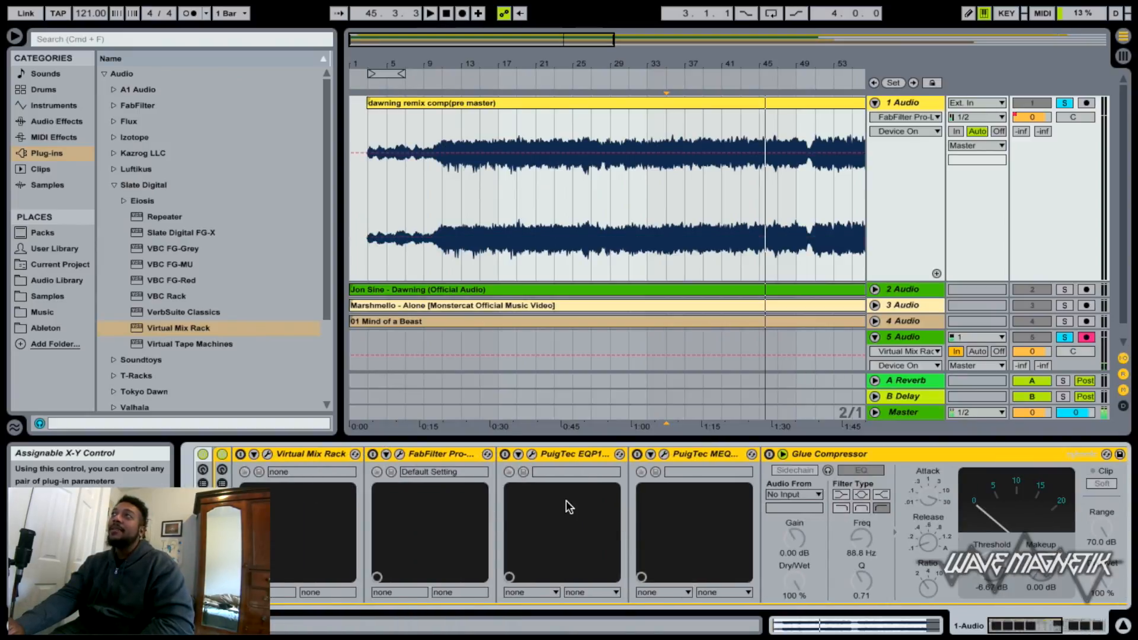
scroll(564, 504, right, 5)
scroll(617, 501, left, 5)
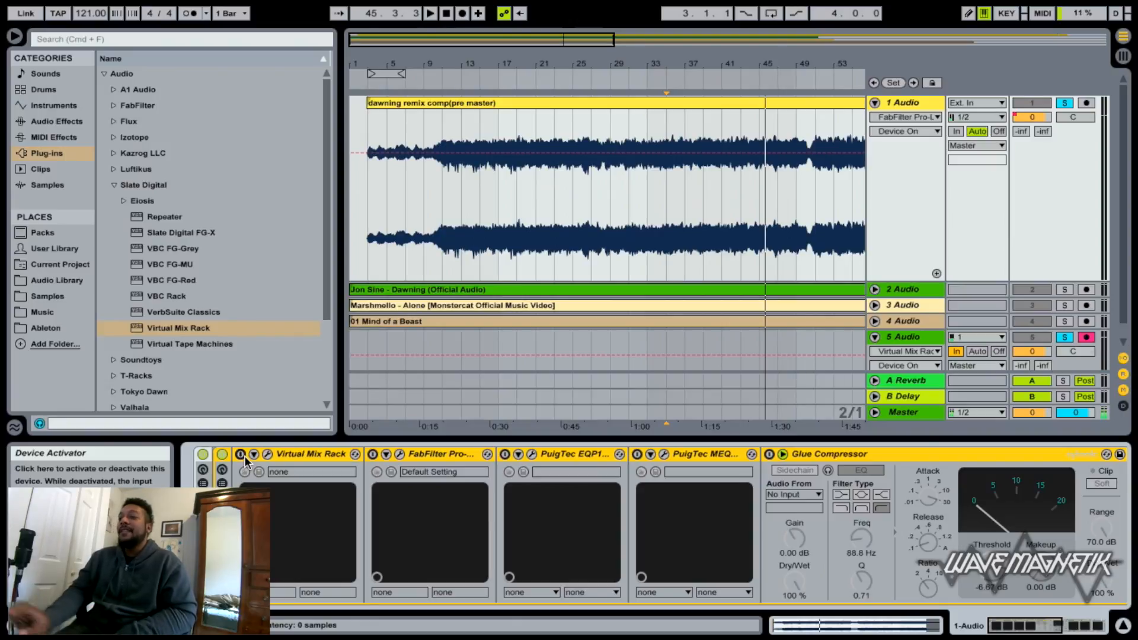
click(301, 455)
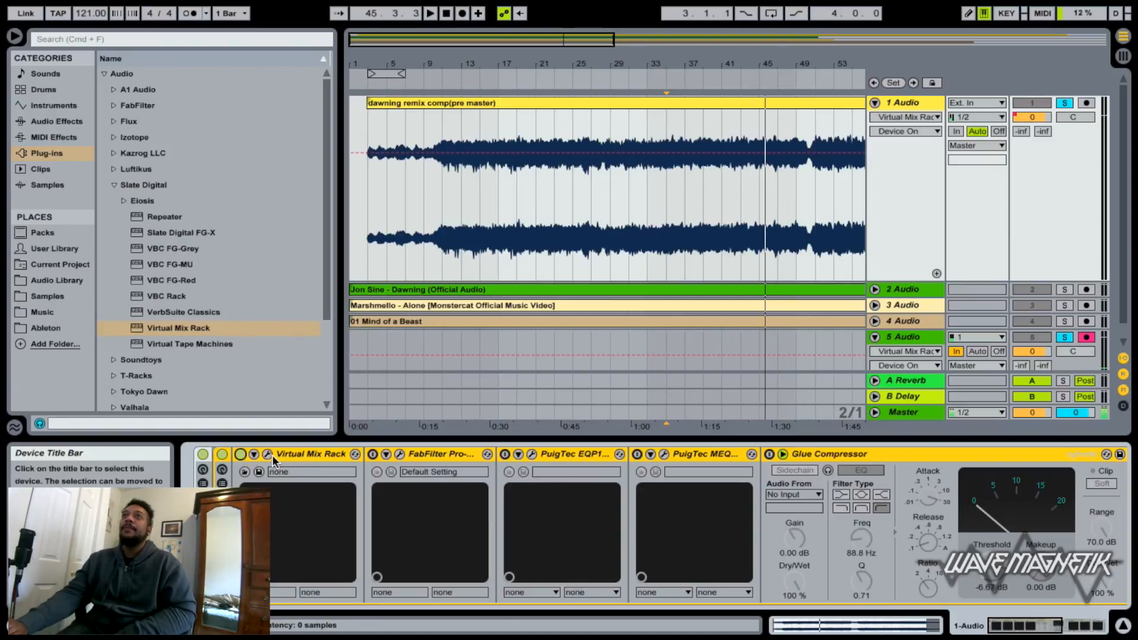
click(268, 455)
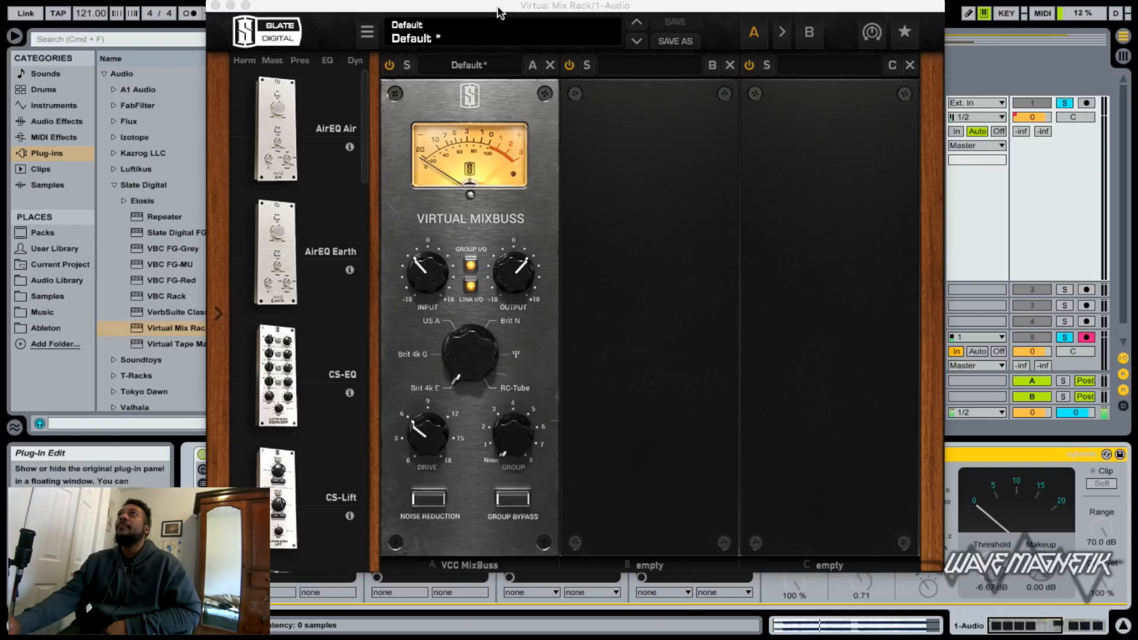
drag(498, 8, 390, 5)
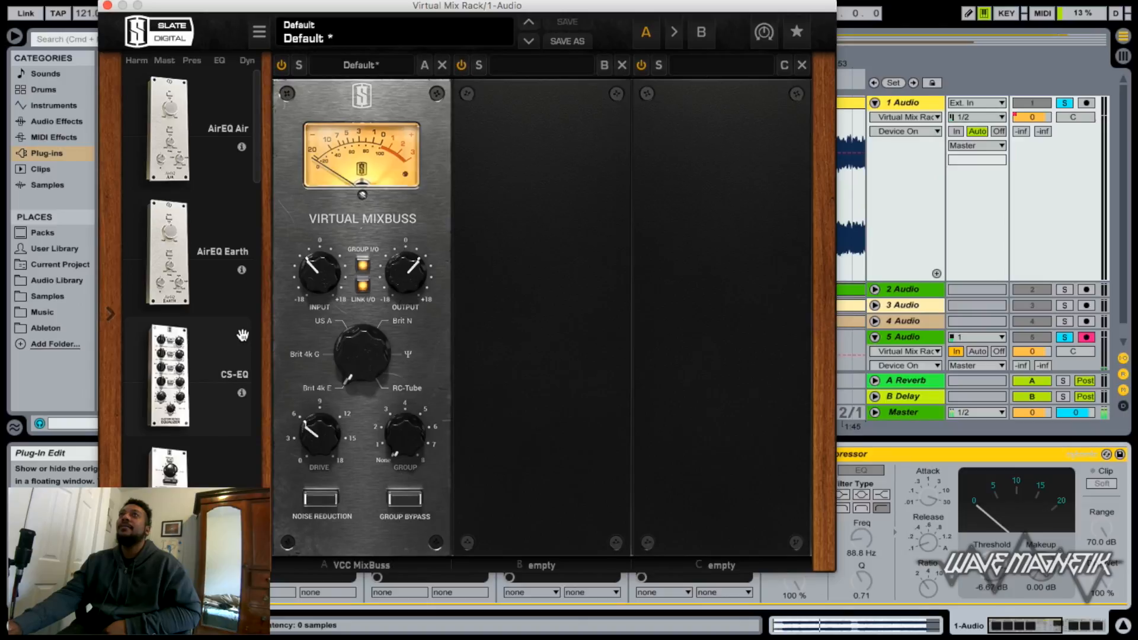
scroll(243, 336, down, 20)
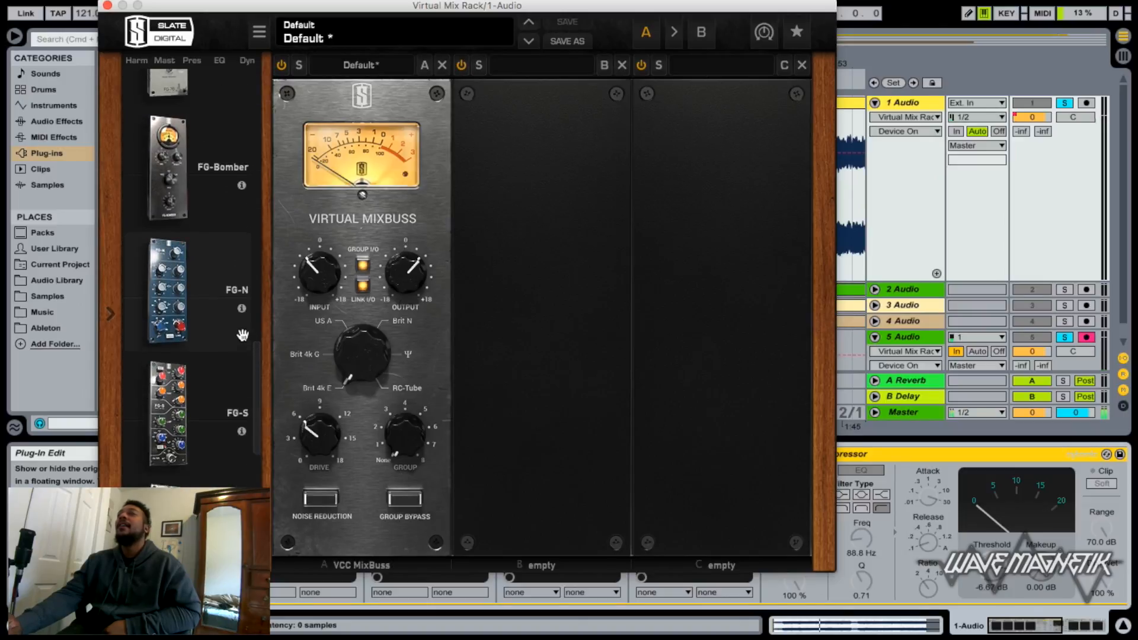
scroll(243, 335, up, 3)
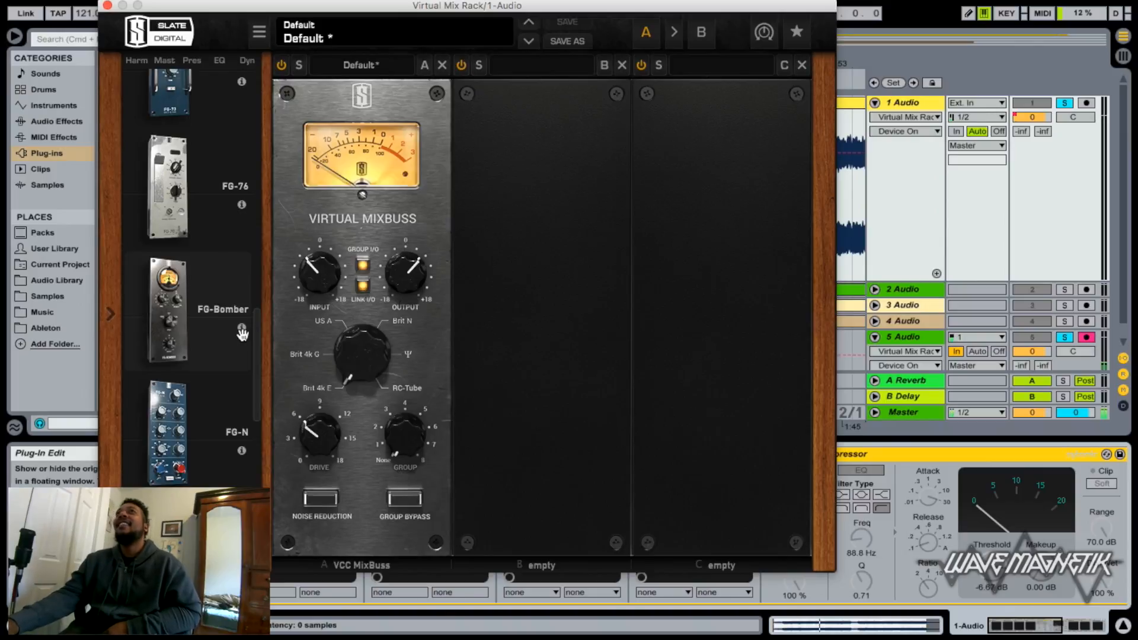
Compare the Virtual Mixbuss module bypassed and powered on during playback, leaving it on and closing the rack window
key(space)
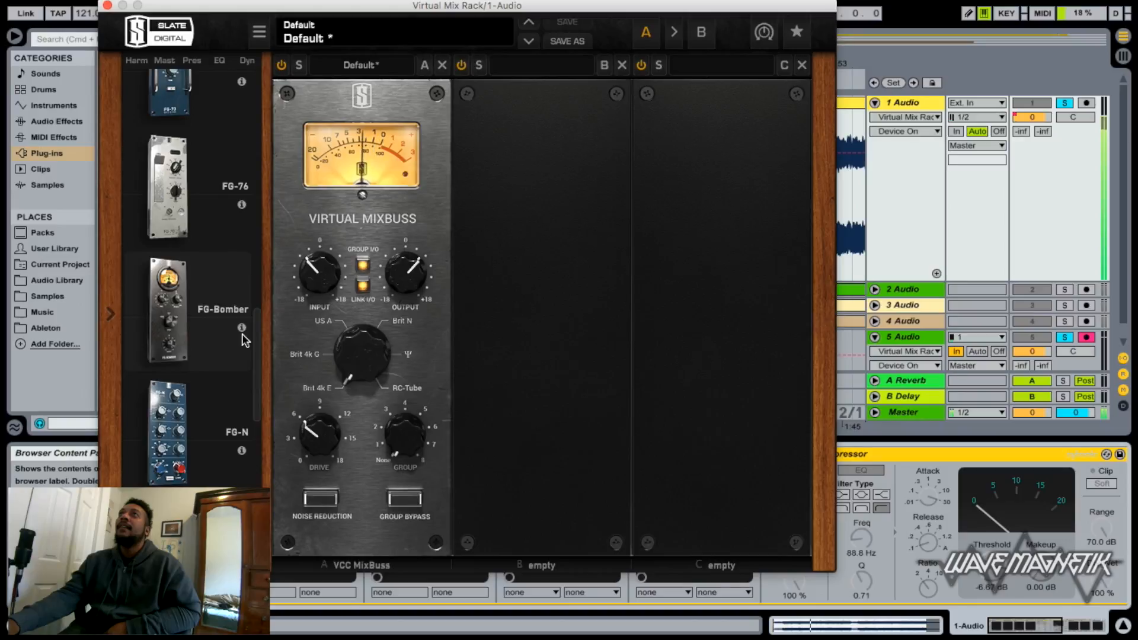
click(282, 65)
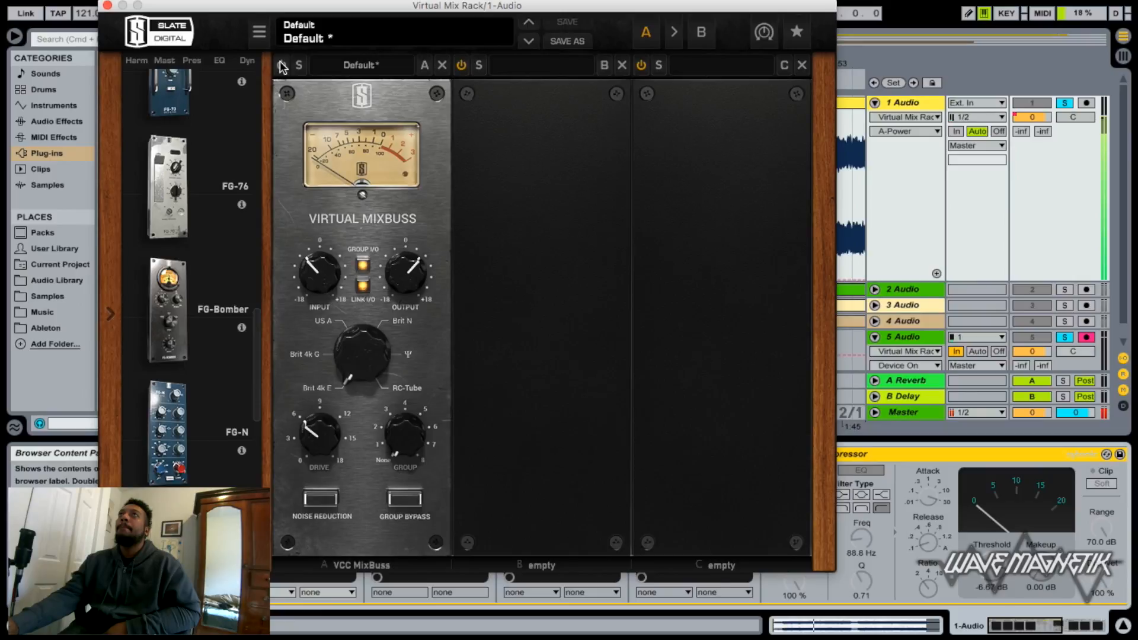
click(282, 66)
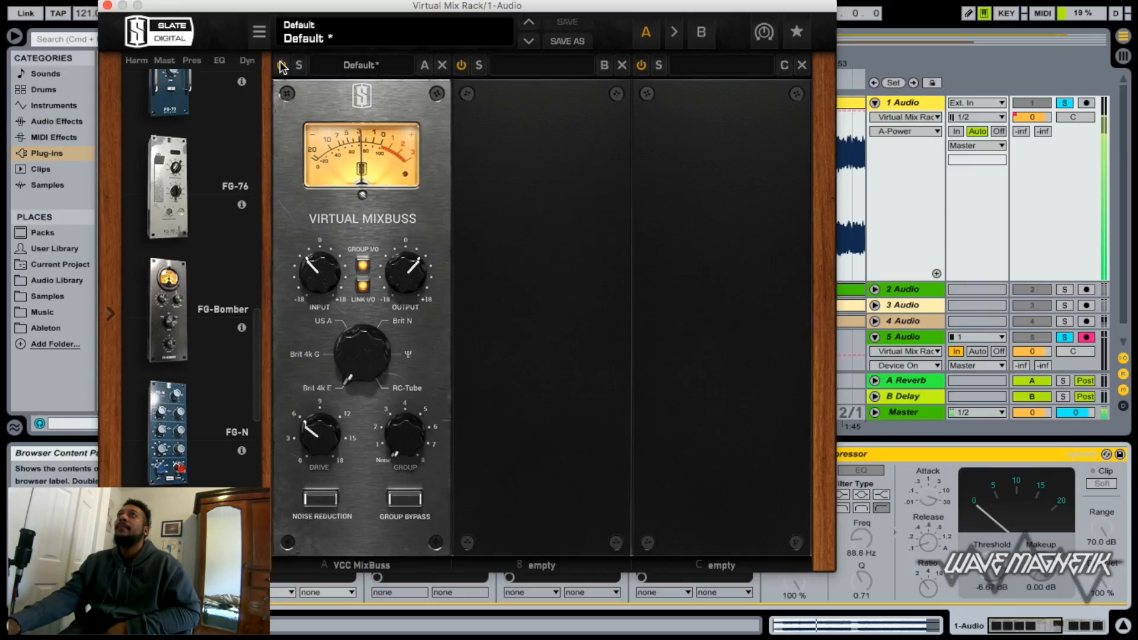
click(108, 5)
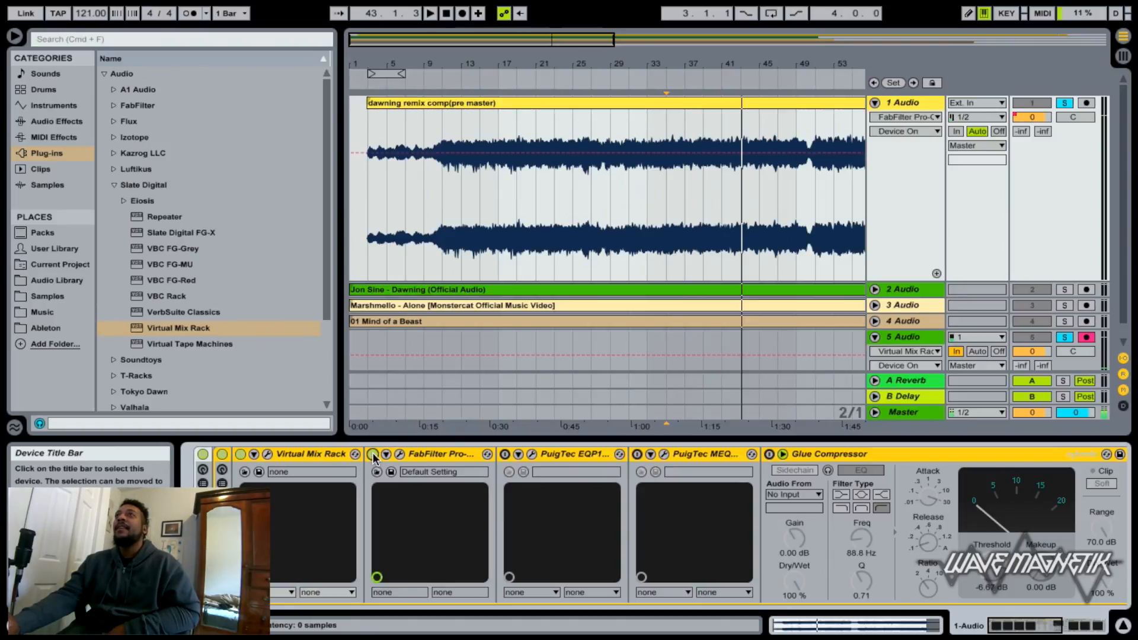
Open FabFilter Pro-Q 2 and examine the low cut band's slope options without changing them
click(401, 454)
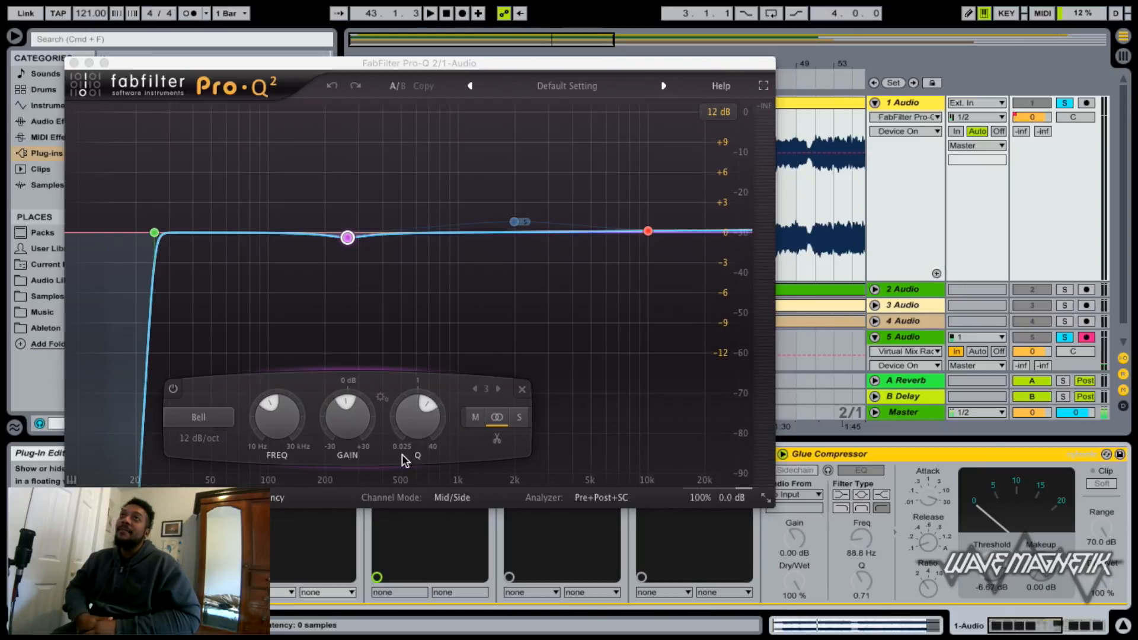
mouse_move(160, 259)
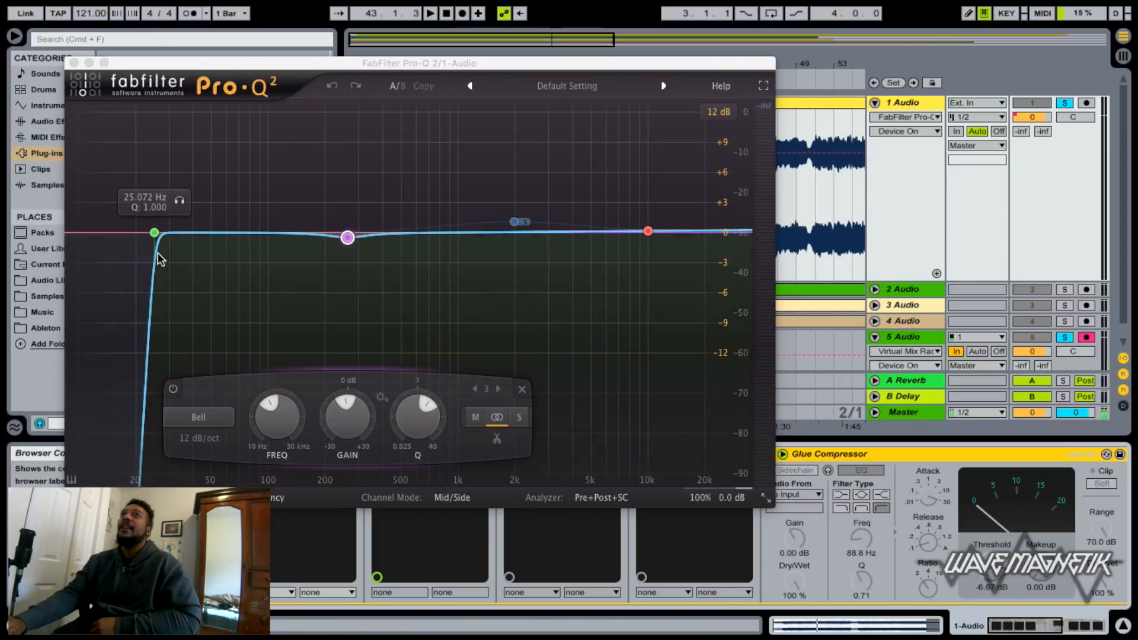
click(154, 233)
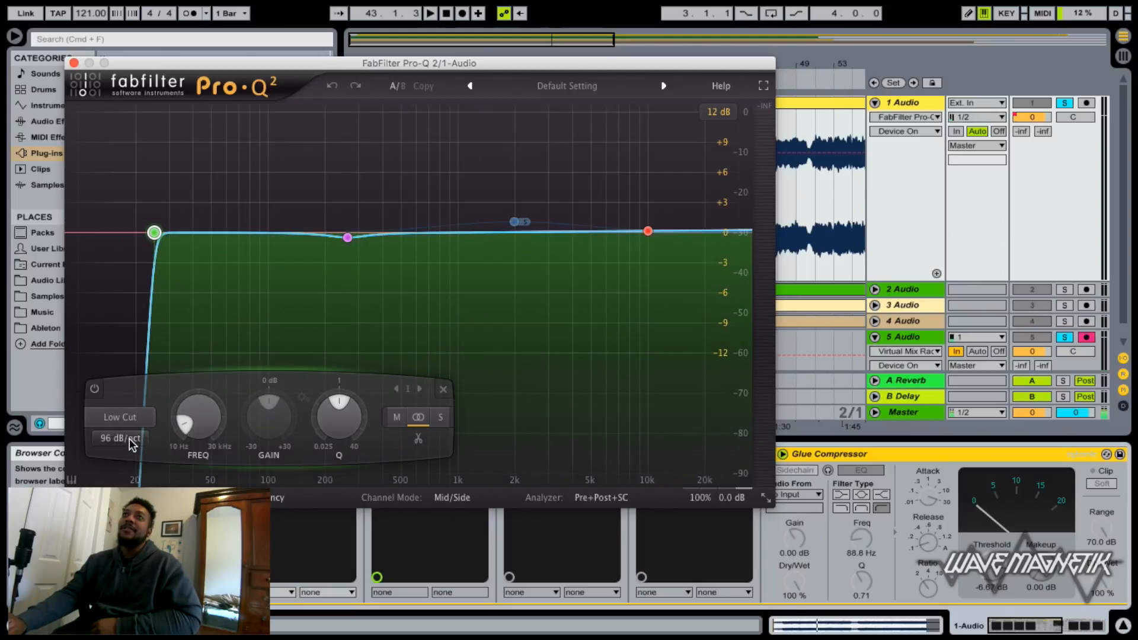
click(129, 439)
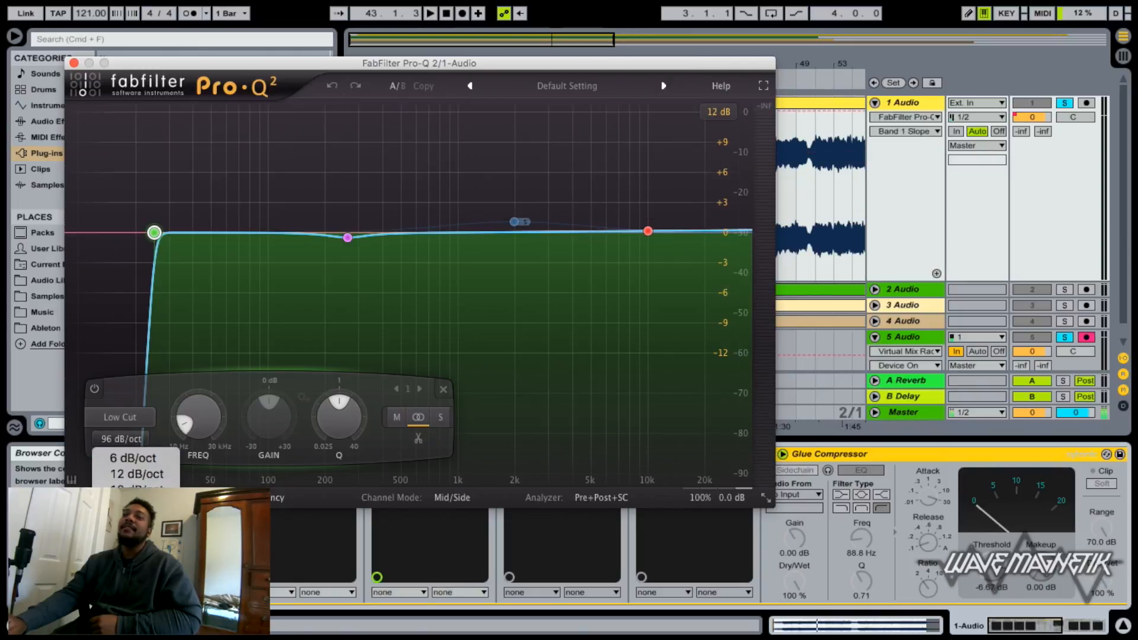
click(164, 387)
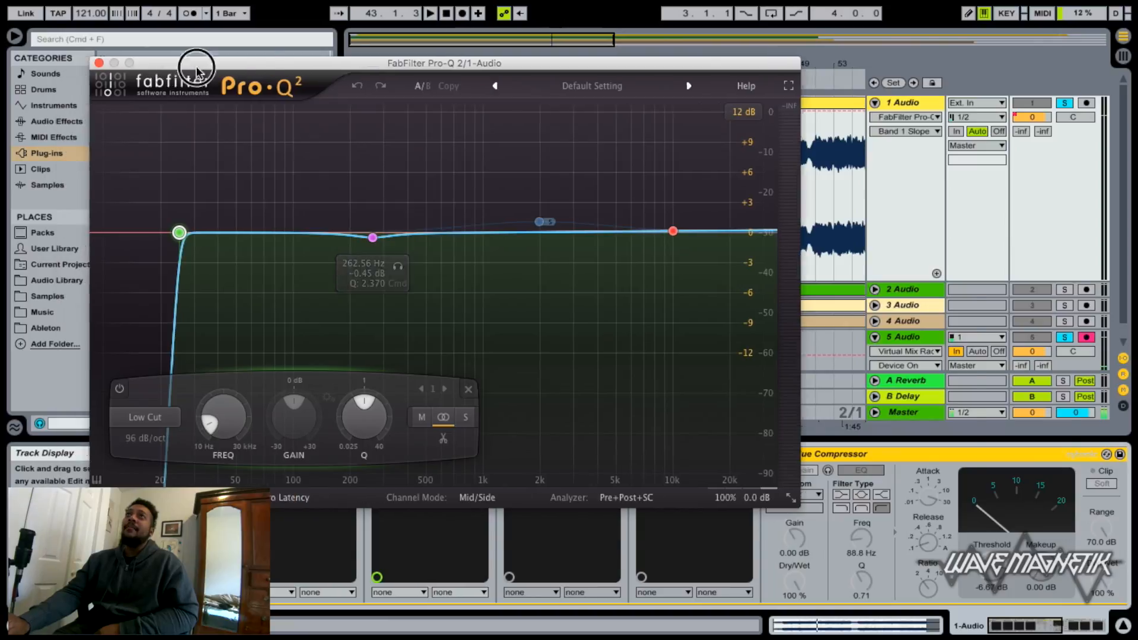
Compare the master with Pro-Q 2 deactivated and active during playback, leaving it active and closing its window
drag(148, 67, 602, 54)
key(space)
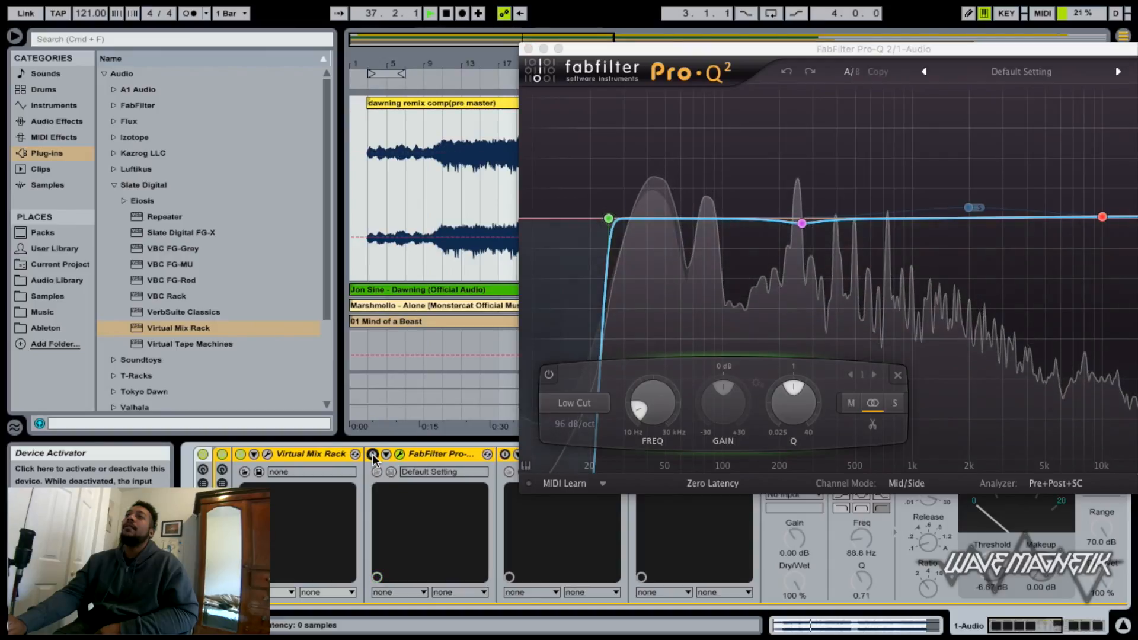
click(372, 454)
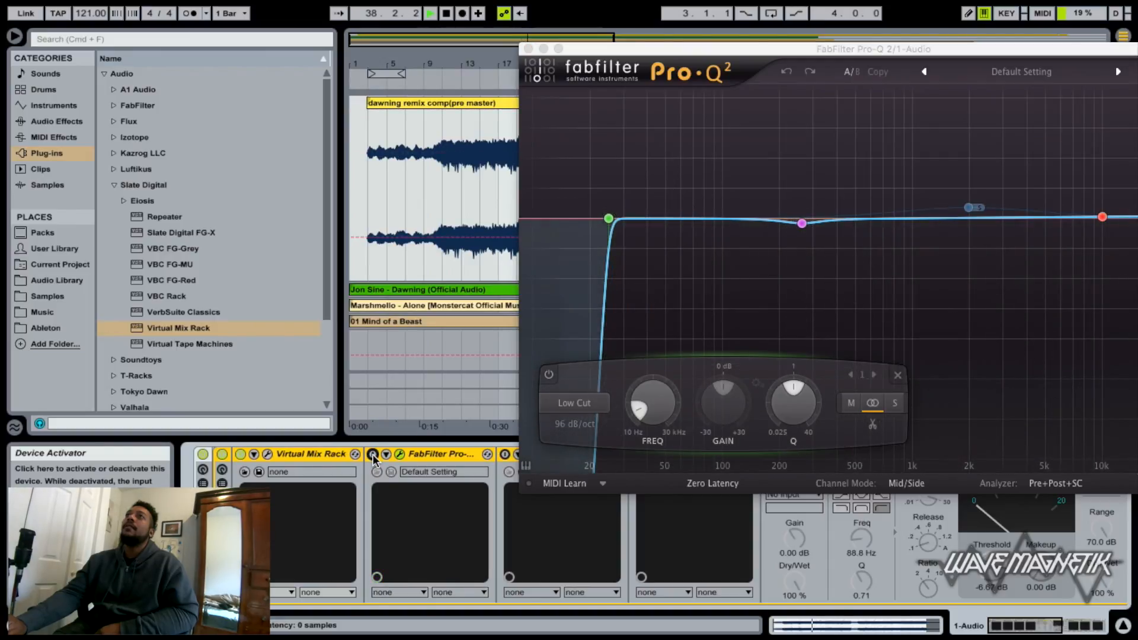
click(373, 454)
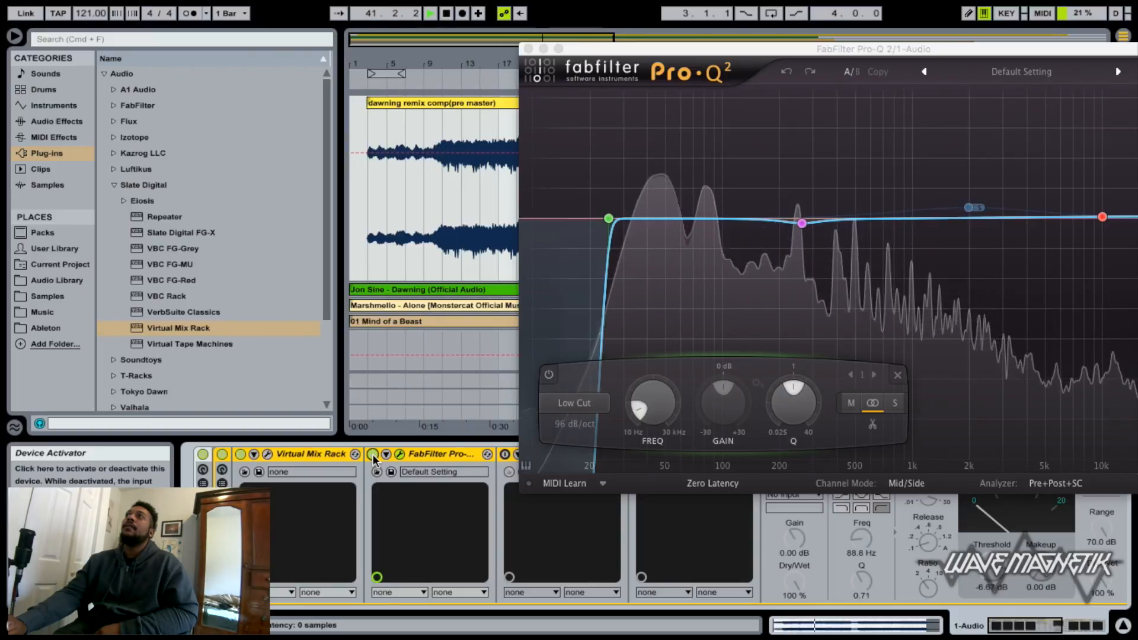
click(372, 454)
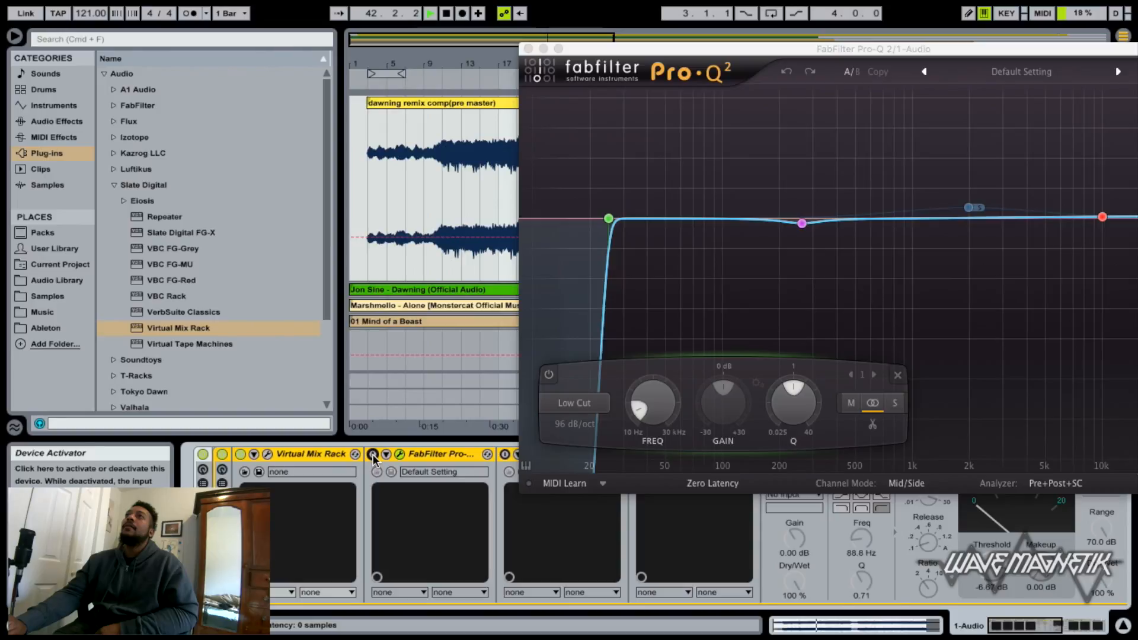
click(372, 454)
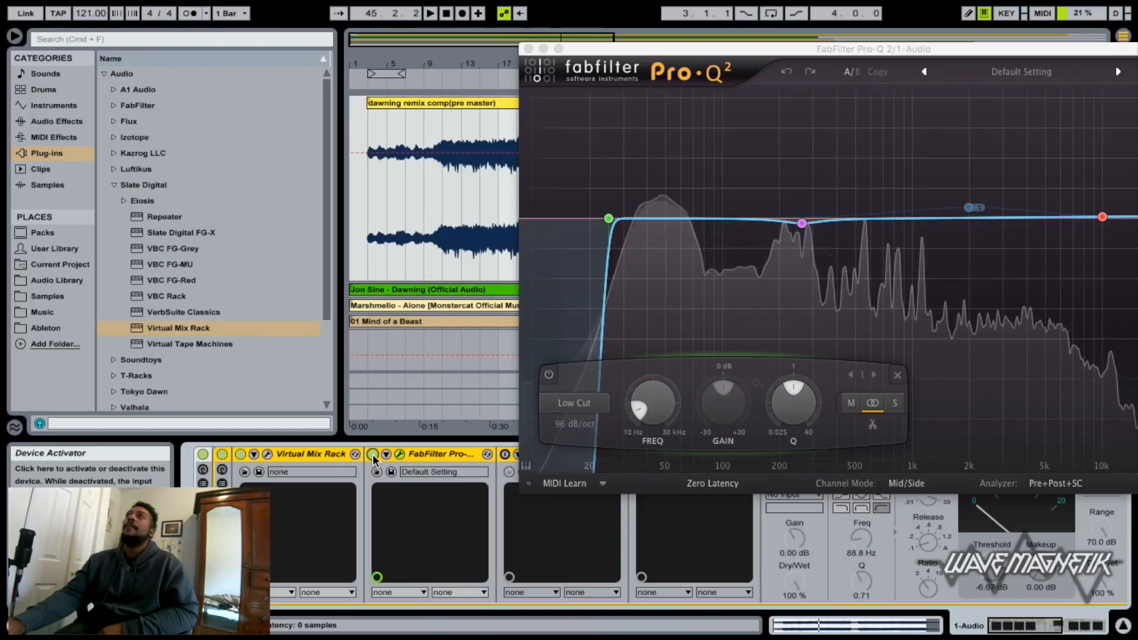
key(space)
drag(675, 50, 262, 200)
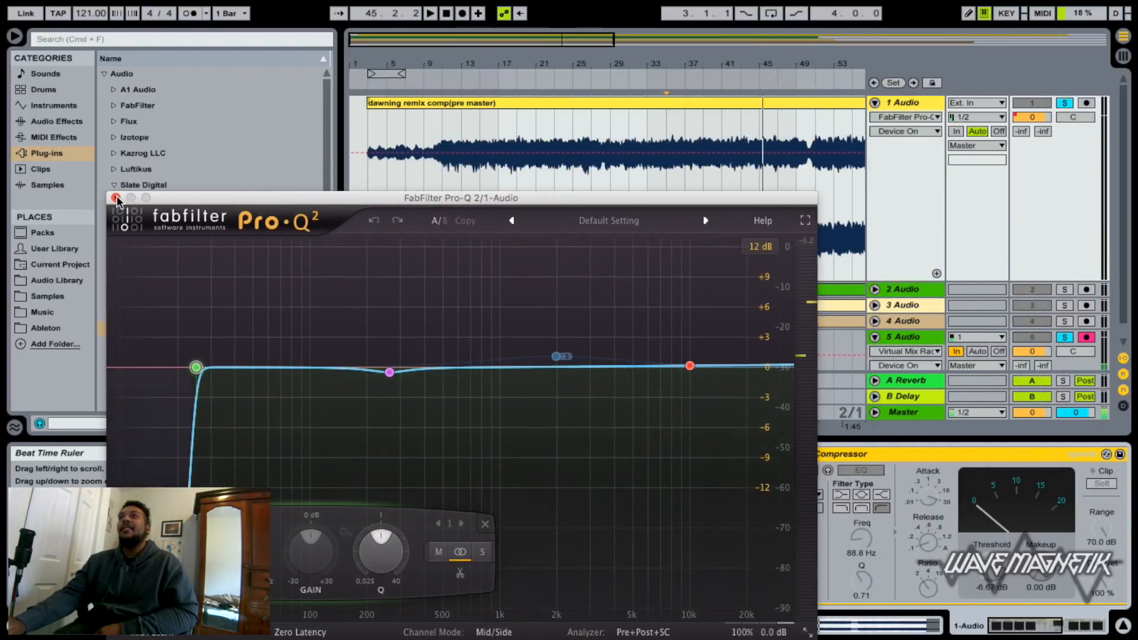
click(115, 198)
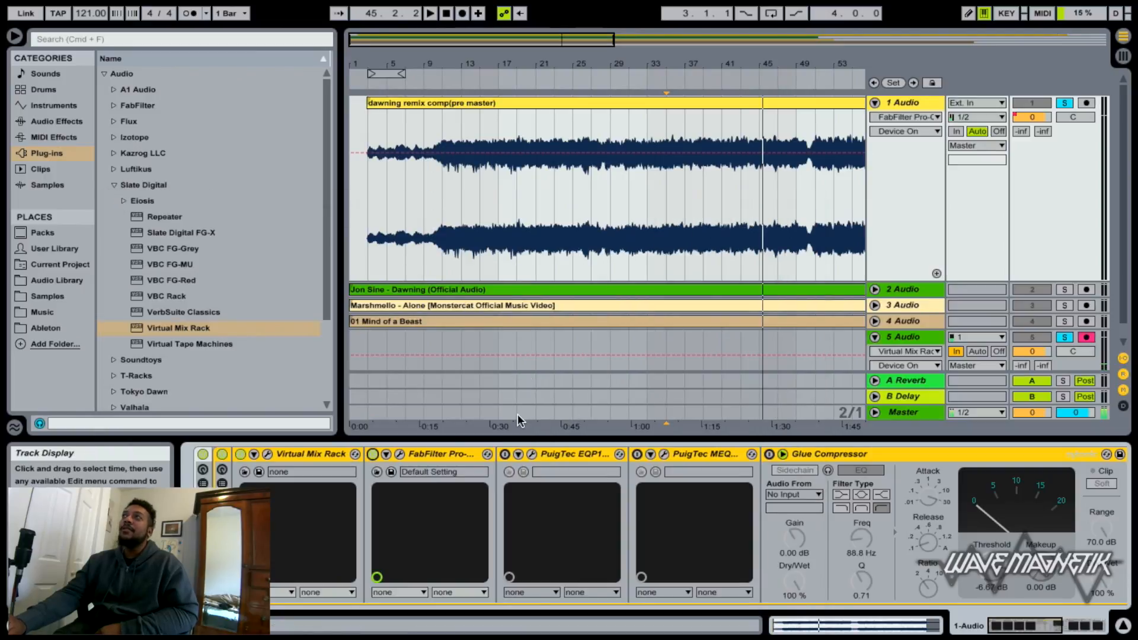
Select bars 51 to 75 of the dawning remix clip and loop that 24-bar section
scroll(518, 414, right, 5)
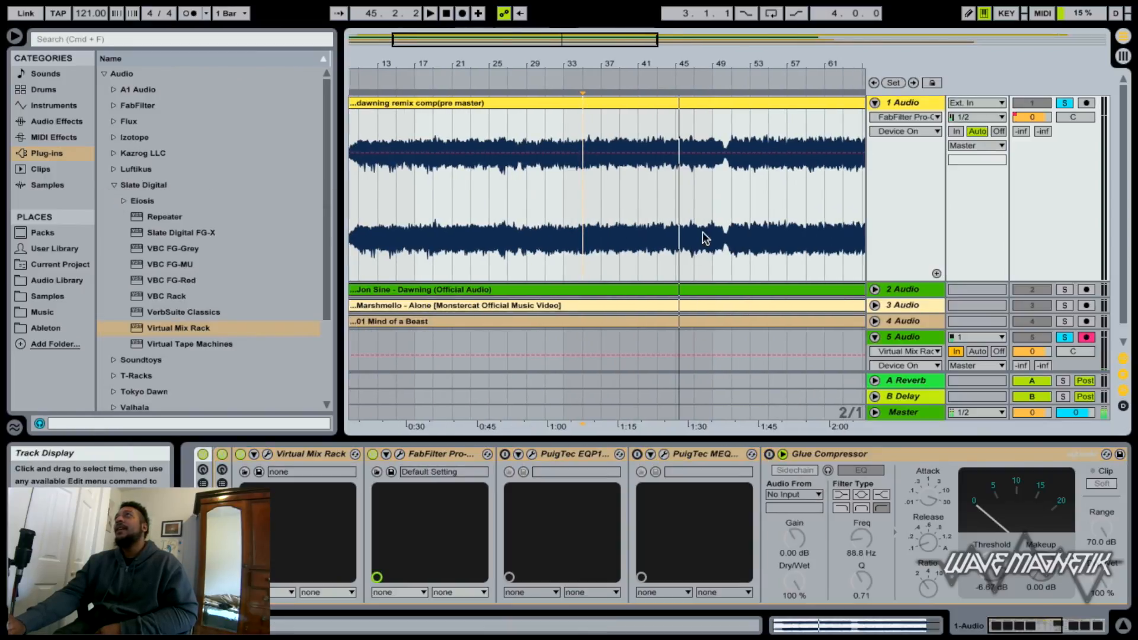
scroll(703, 237, right, 3)
click(645, 192)
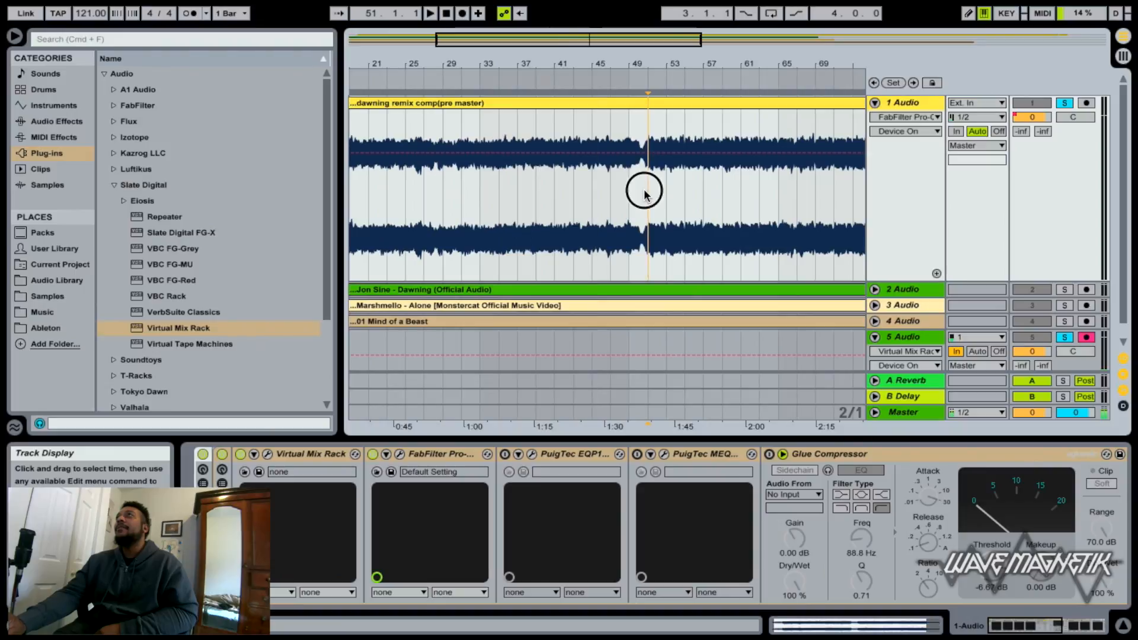
drag(644, 191, 794, 197)
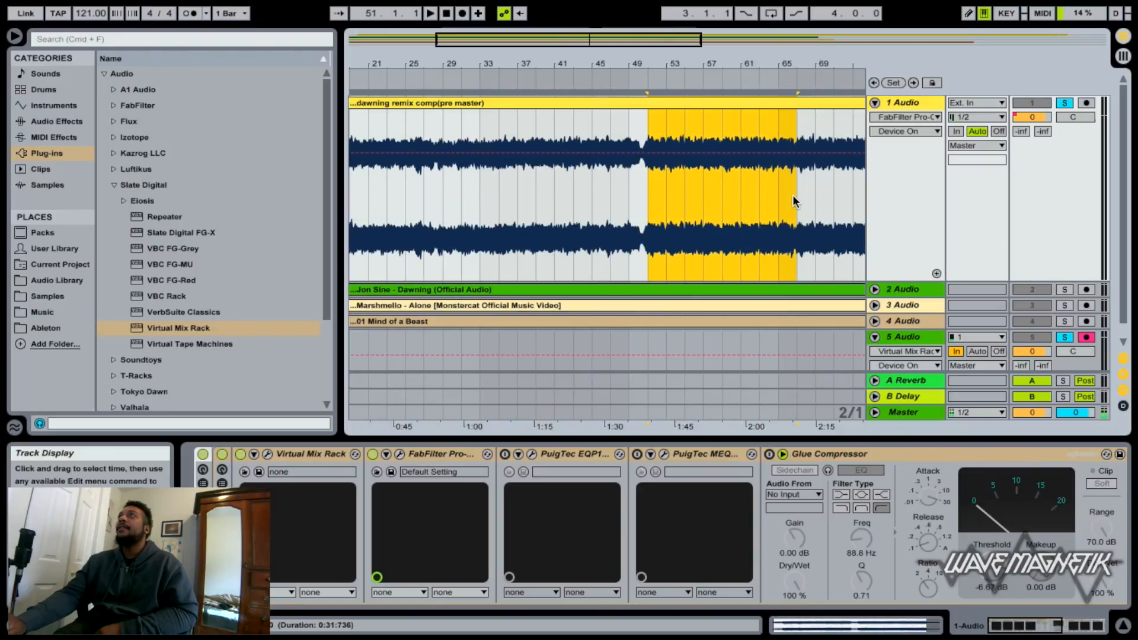
drag(648, 186, 801, 195)
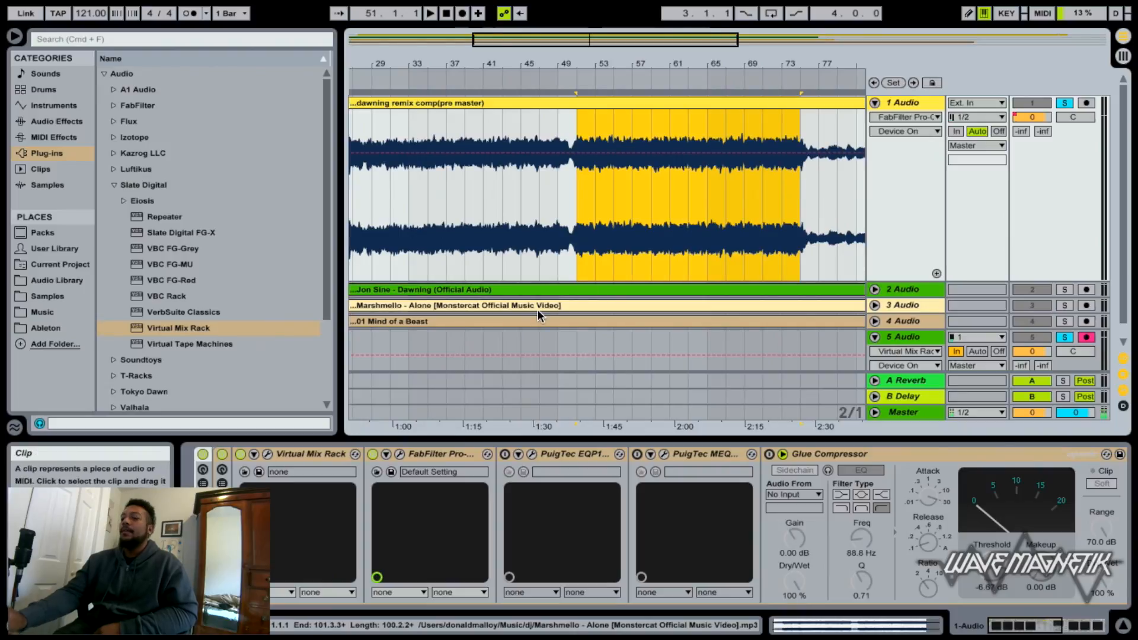
key(super+l)
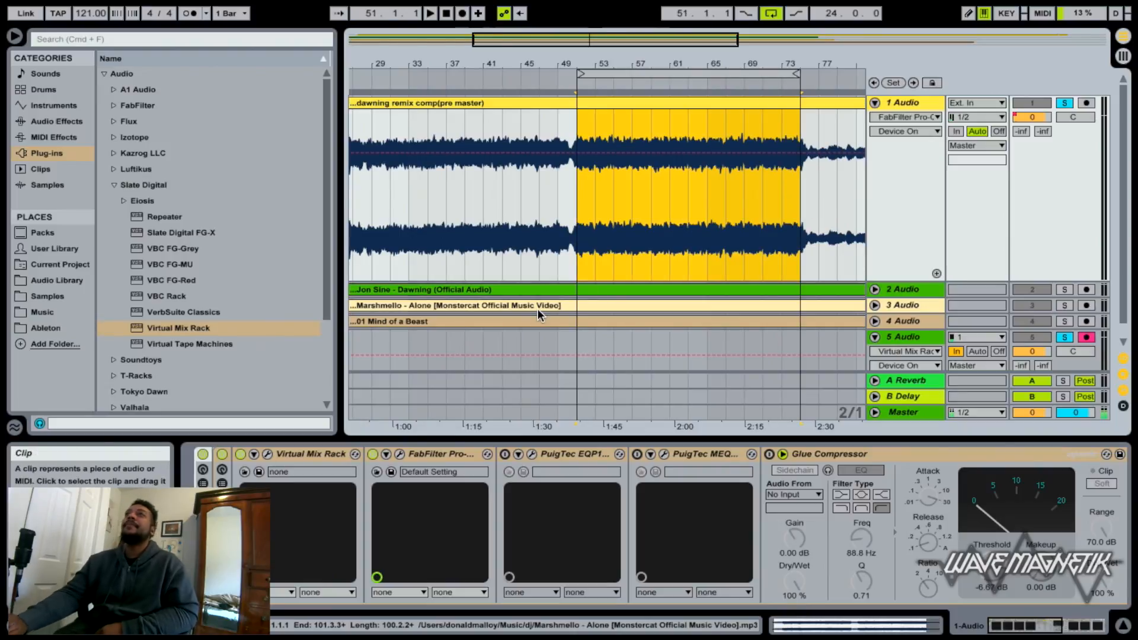
Activate the PuigTec EQP1A equalizer in the device chain and open its window
click(560, 454)
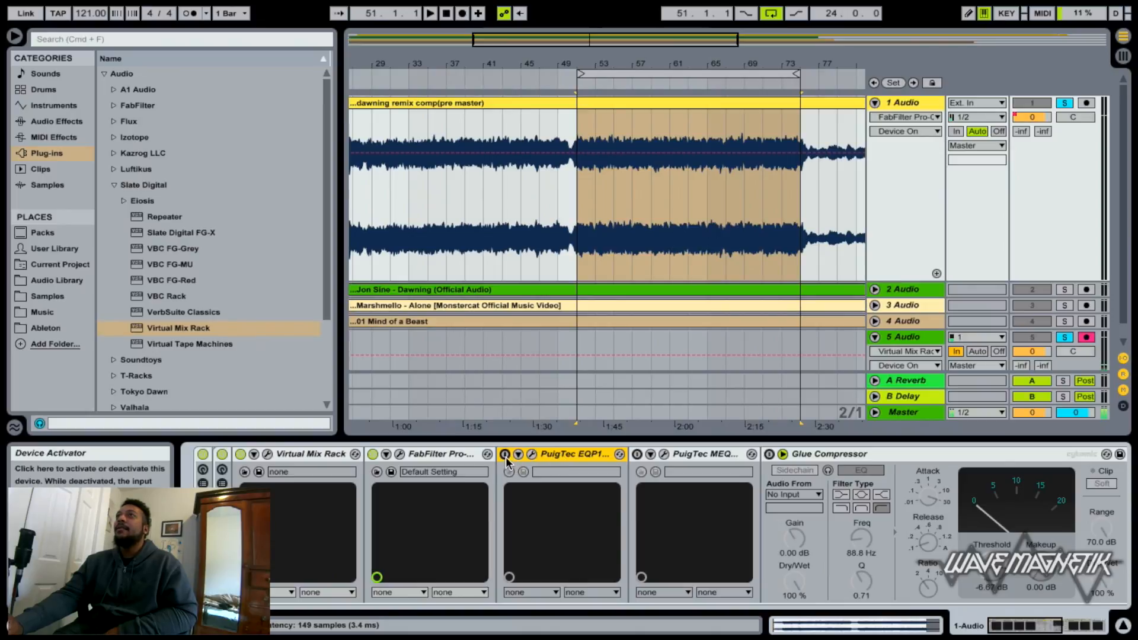
click(505, 454)
click(532, 455)
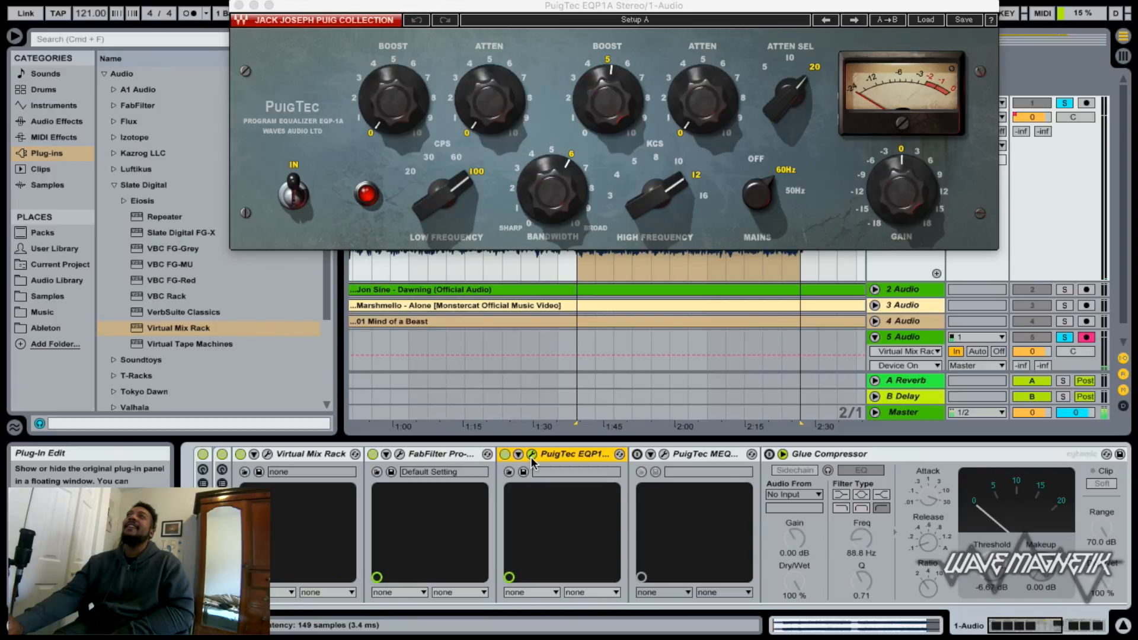
Reopen the FabFilter Pro-Q 2 window to examine its EQ curve and the low-mid cut band, closing it again
click(425, 454)
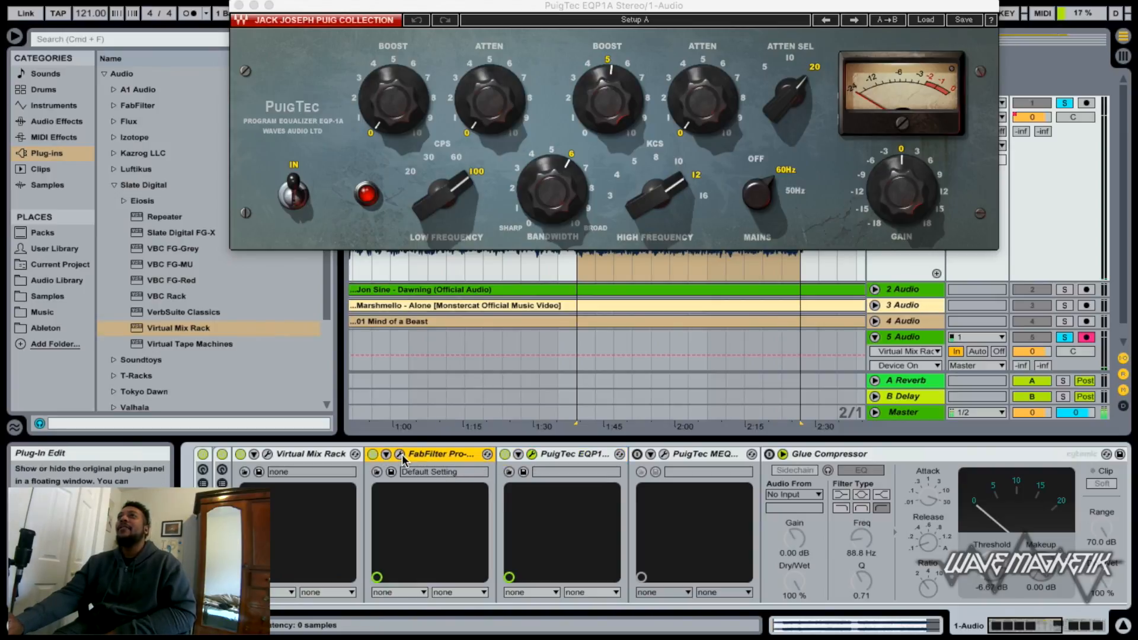
click(401, 454)
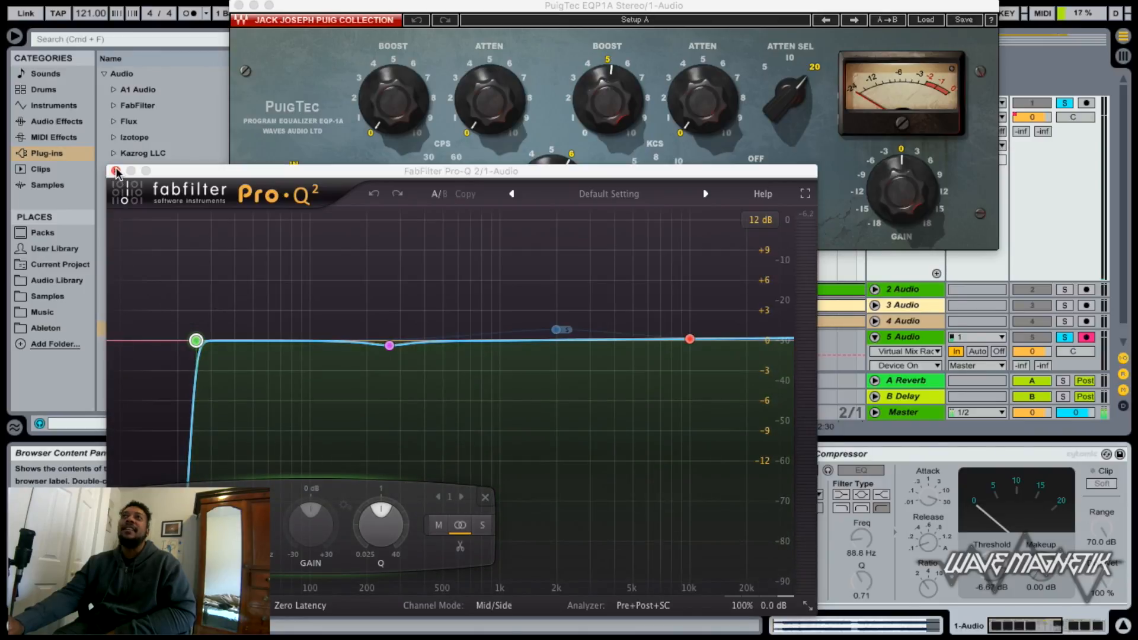
click(116, 171)
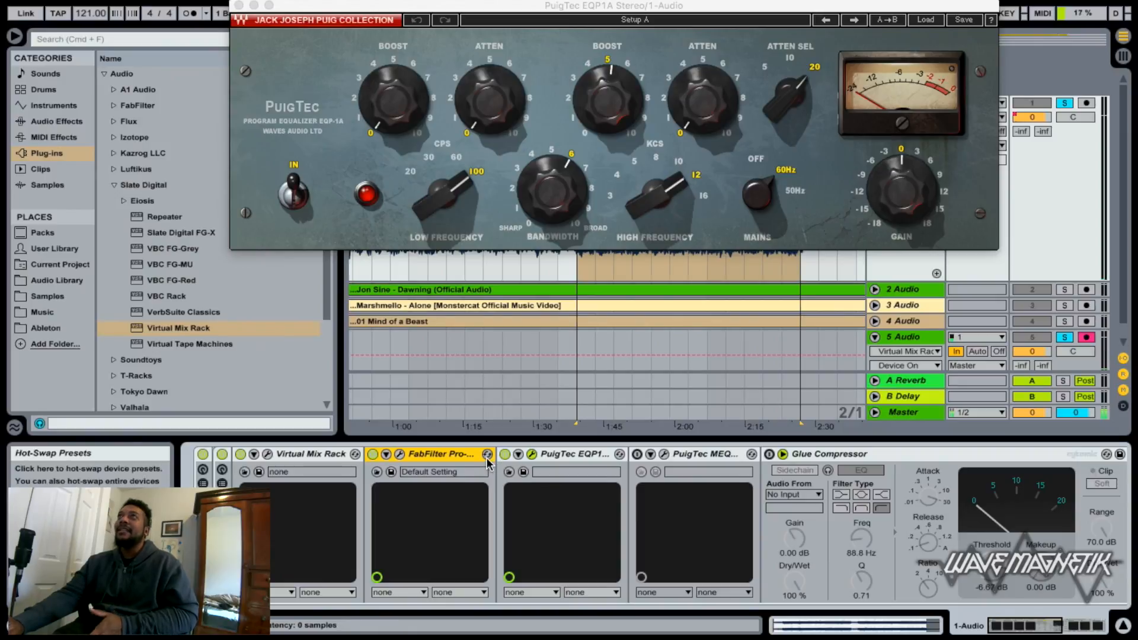
click(399, 454)
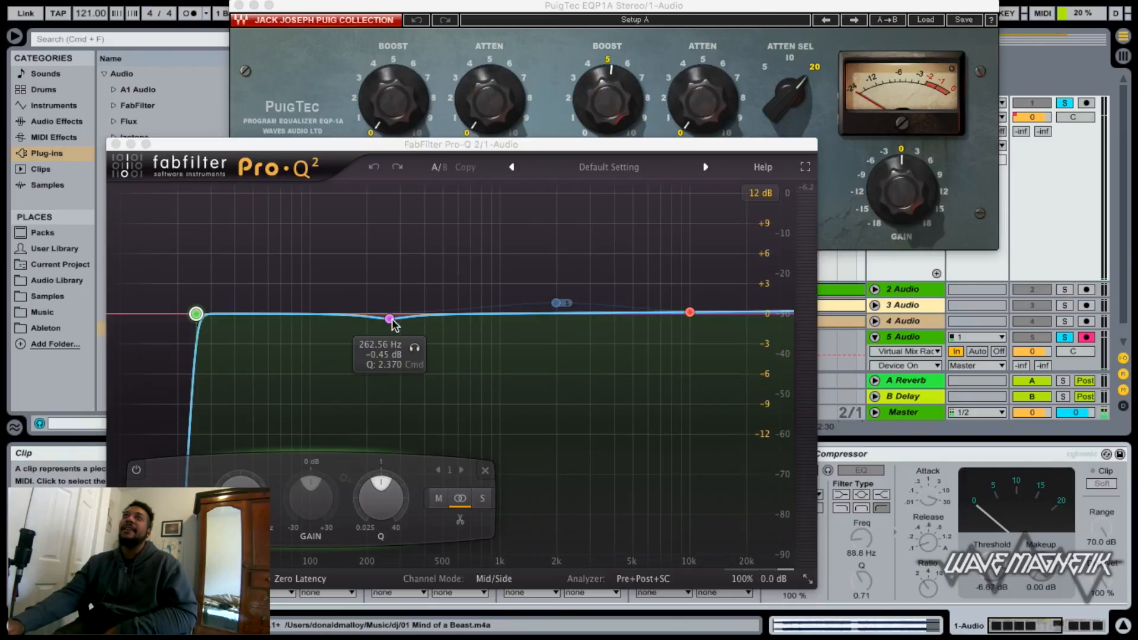
click(115, 144)
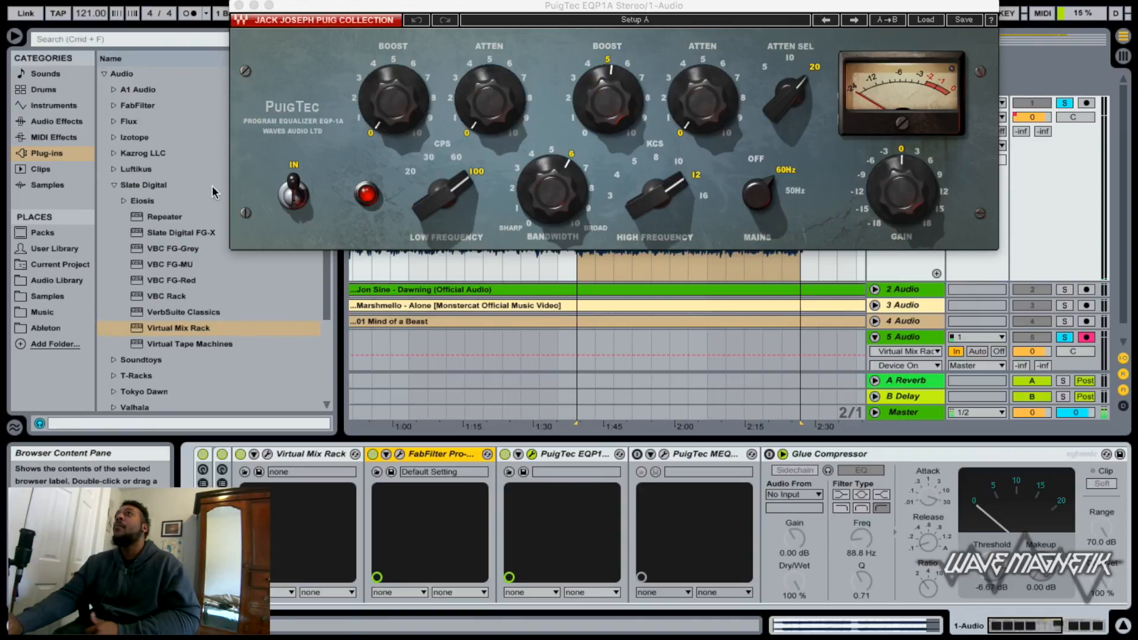
Compare the master with PuigTec EQP1A deactivated and active during playback, leaving it active and closing its window
click(505, 454)
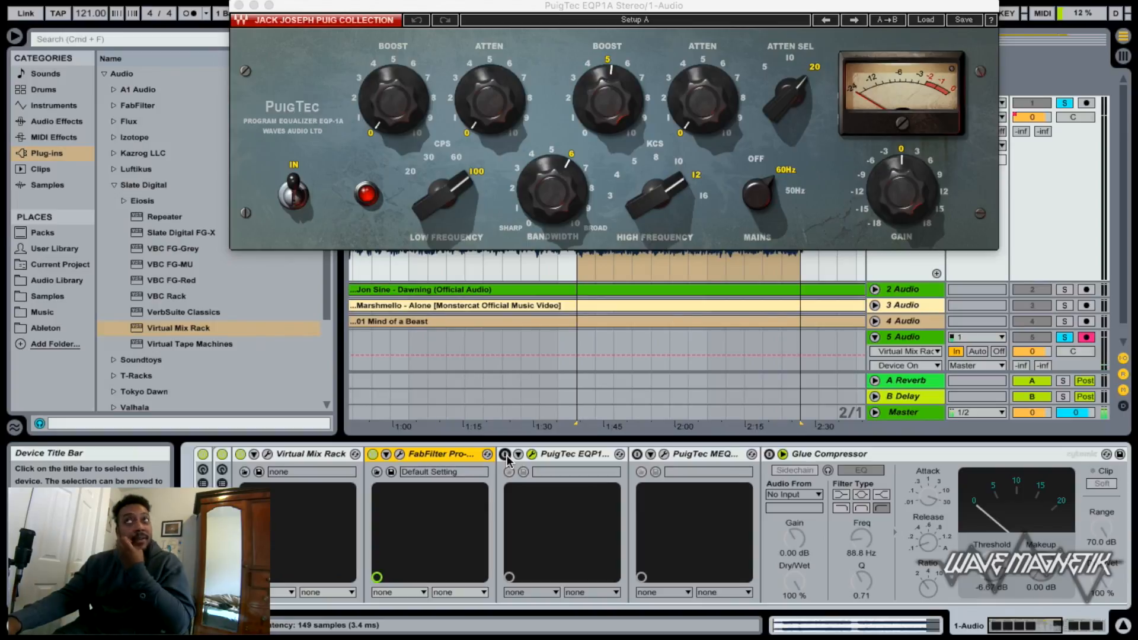
key(space)
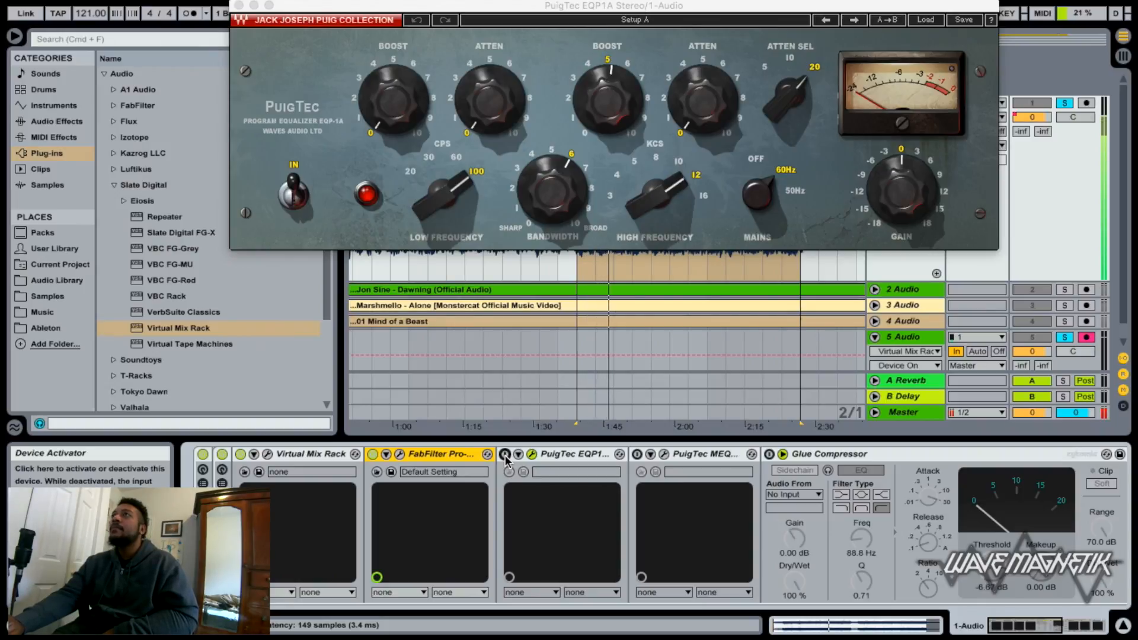
click(505, 454)
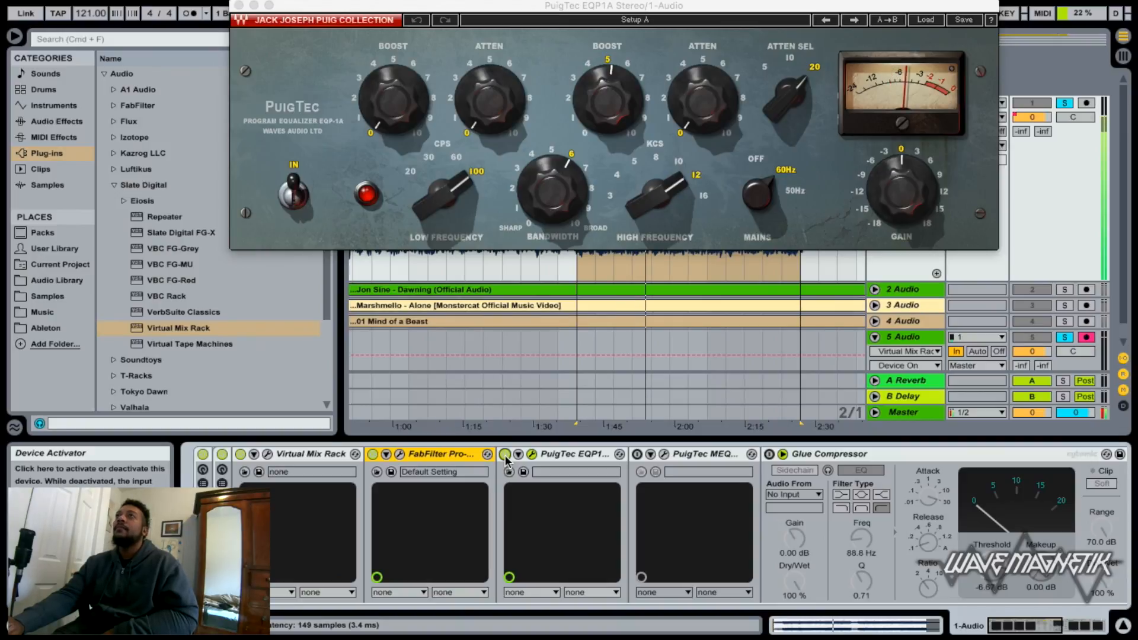
click(505, 454)
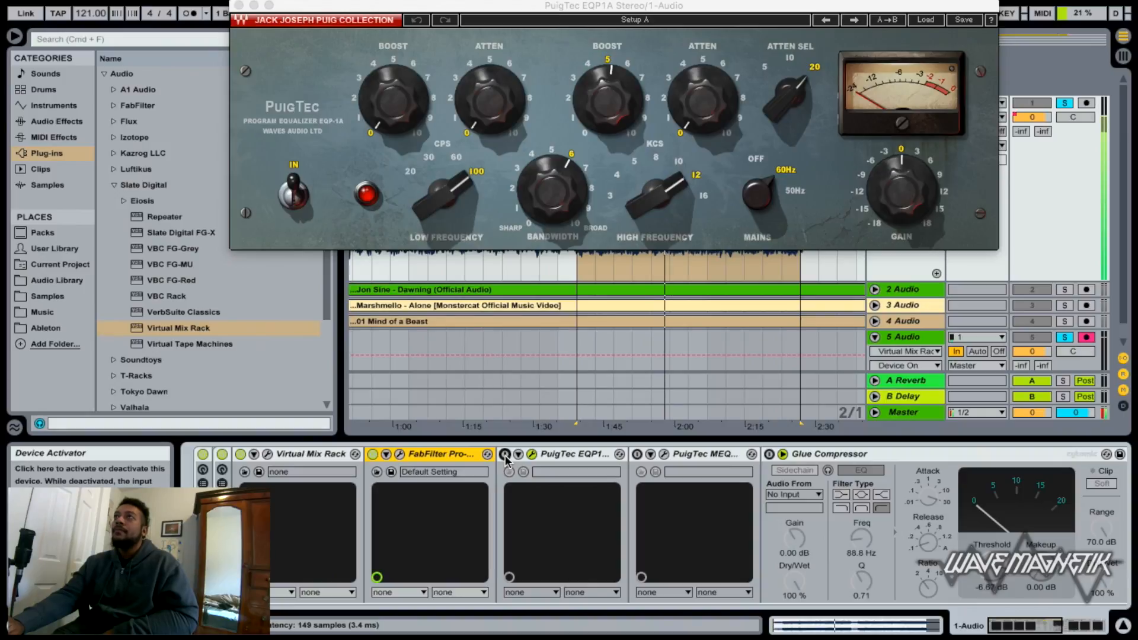
click(505, 455)
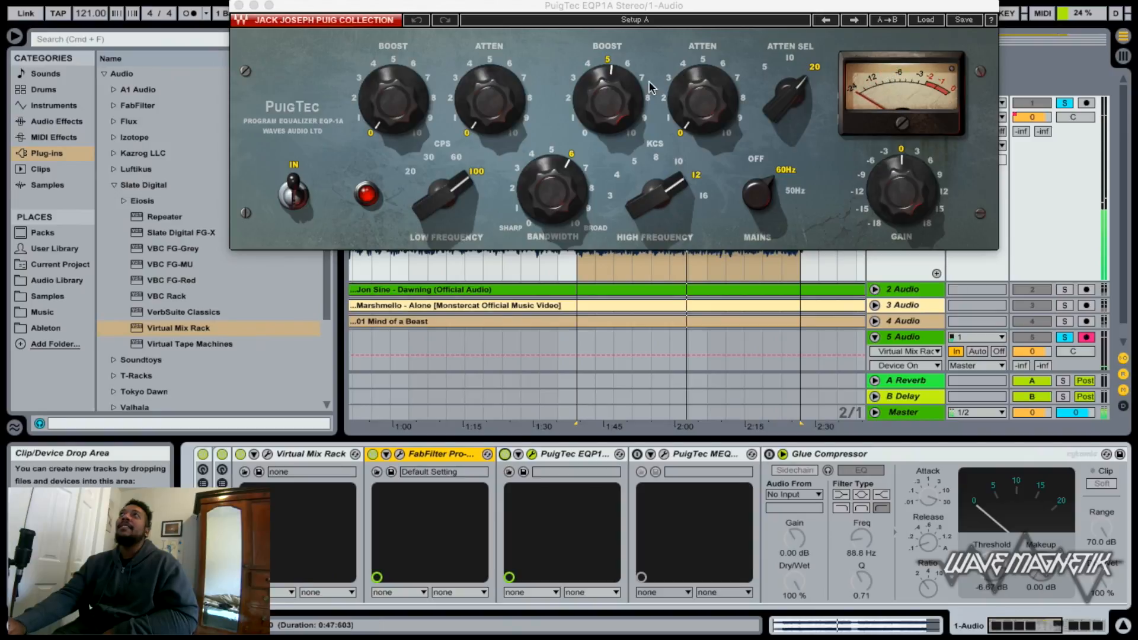
click(238, 5)
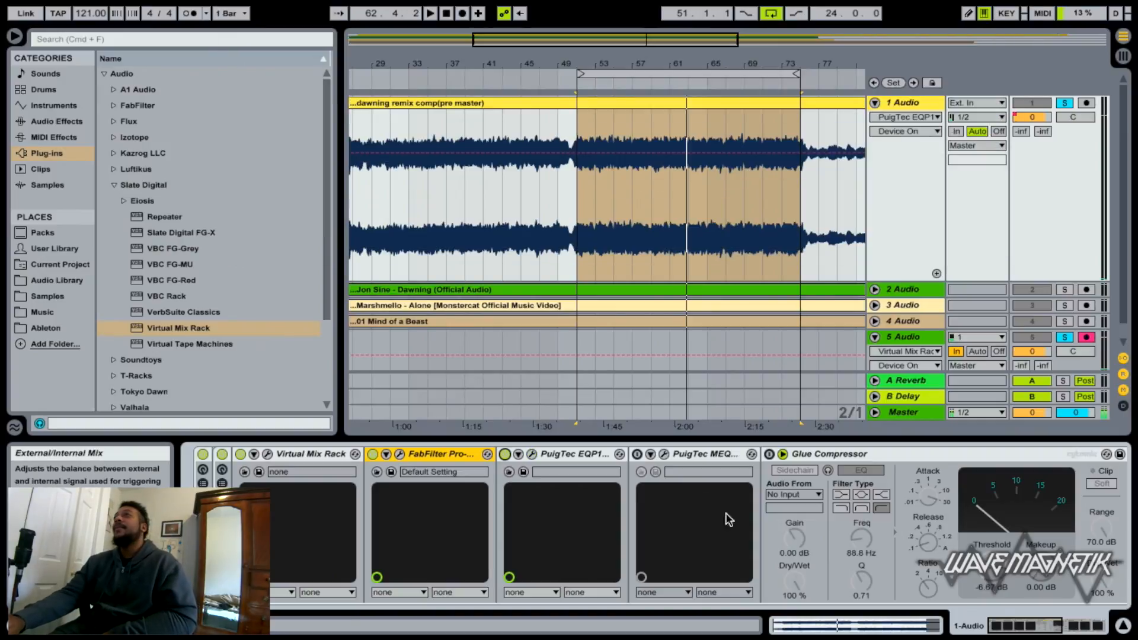
Activate the PuigTec MEQ5 midrange equalizer, open its window and select the upper Peak boost control
click(638, 453)
click(664, 453)
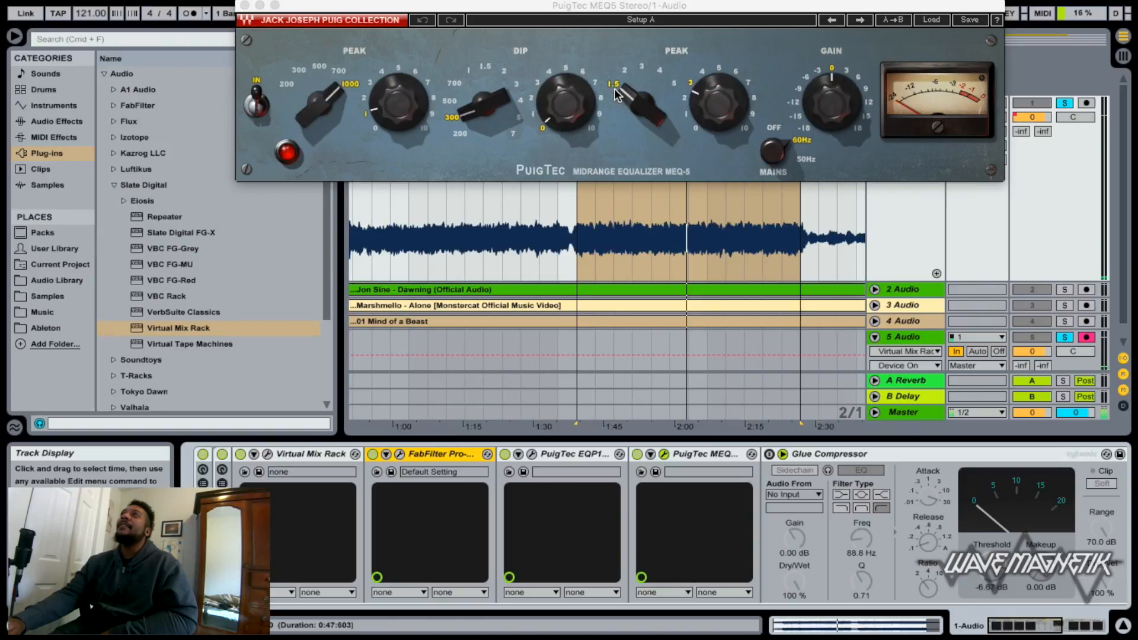
click(704, 110)
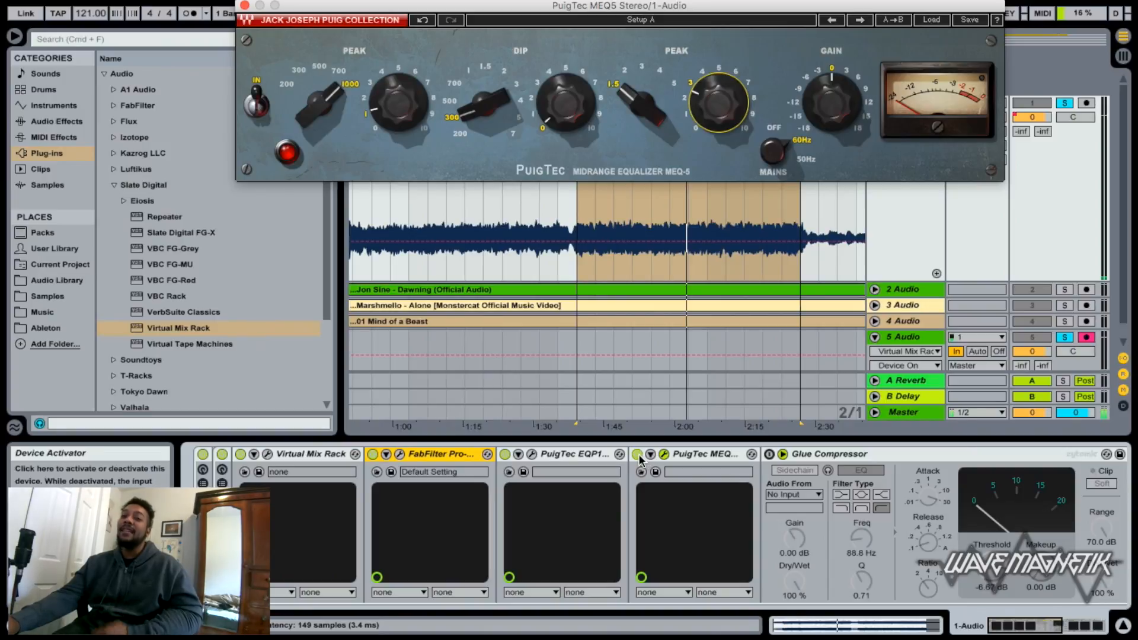
Compare the looped section with PuigTec MEQ5 deactivated and active, leaving the equalizer active and playback stopped
click(638, 454)
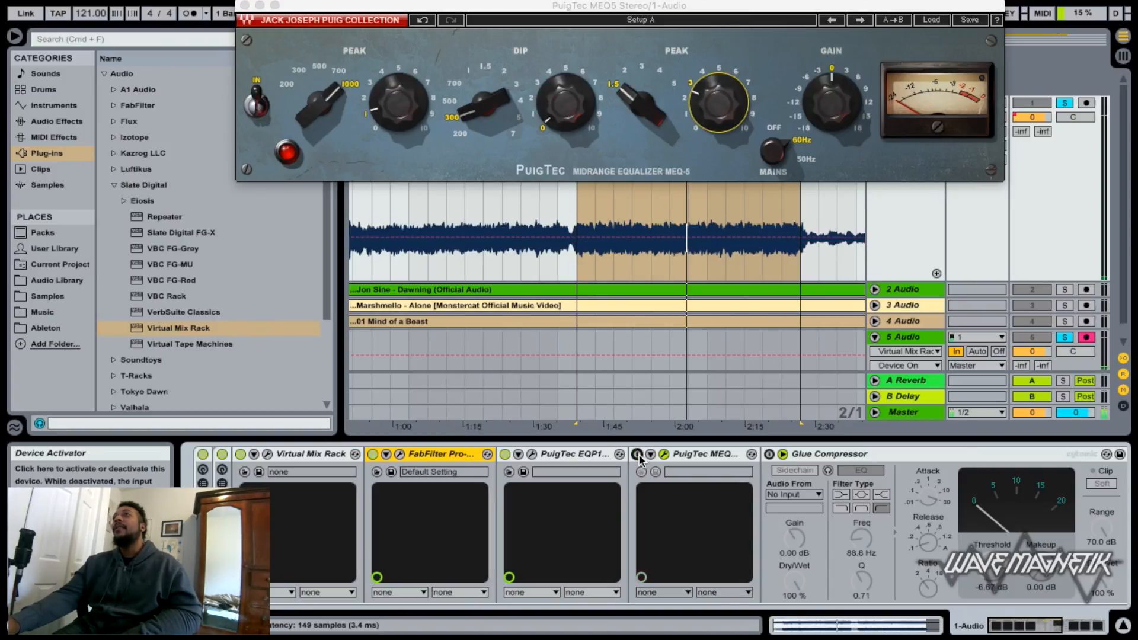
key(space)
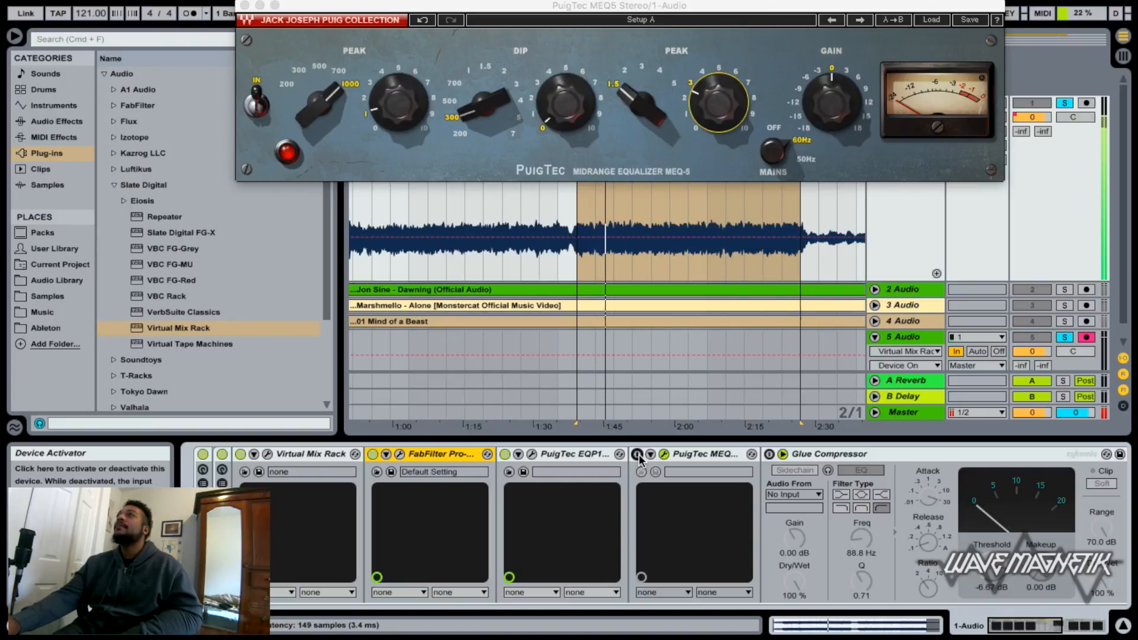
click(638, 454)
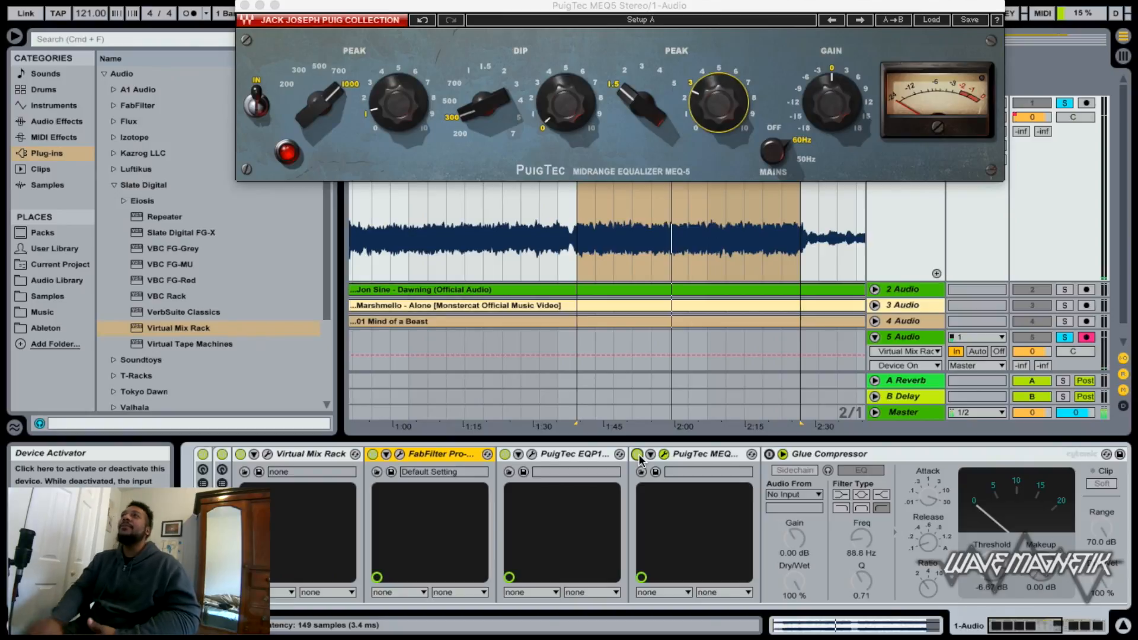
Activate the Glue Compressor that follows PuigTec MEQ5 in the device chain
scroll(824, 497, right, 5)
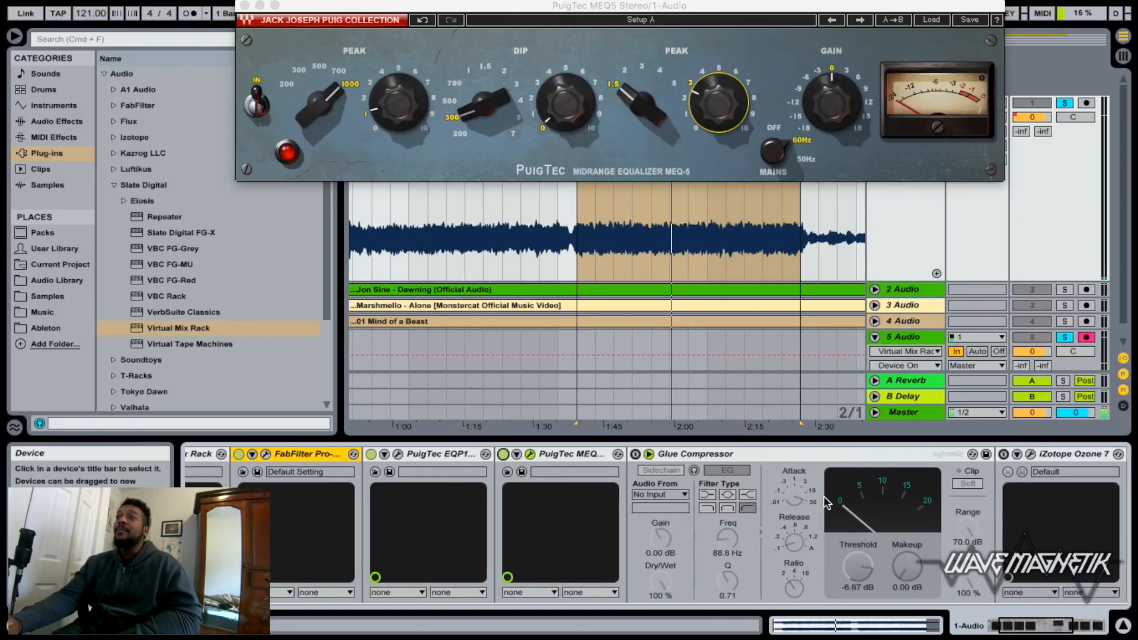
scroll(824, 498, right, 2)
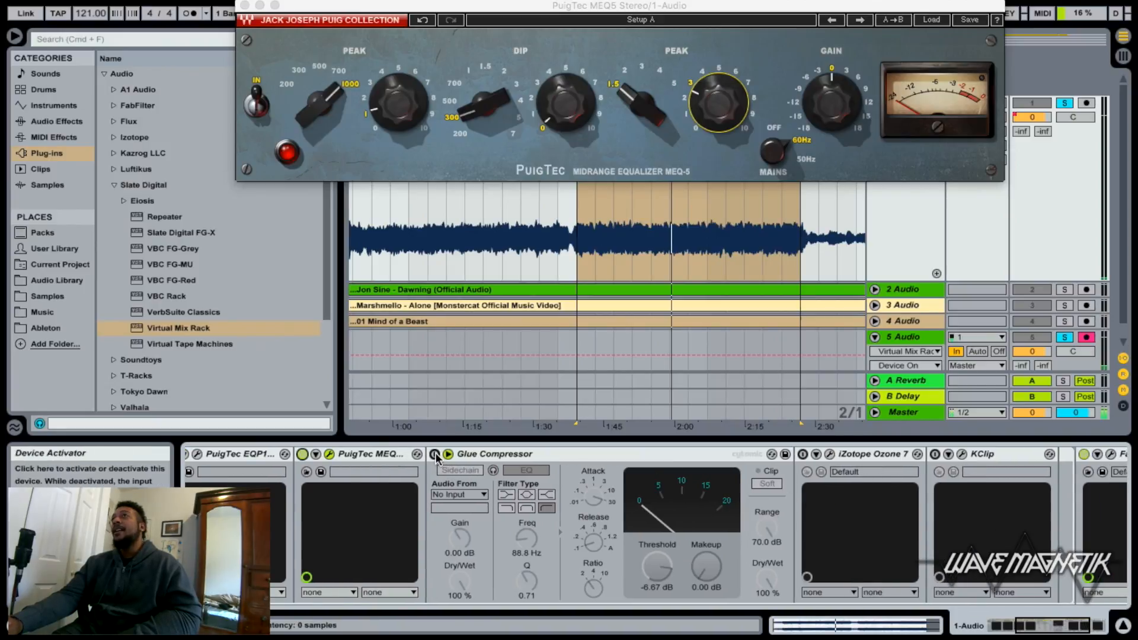
click(436, 454)
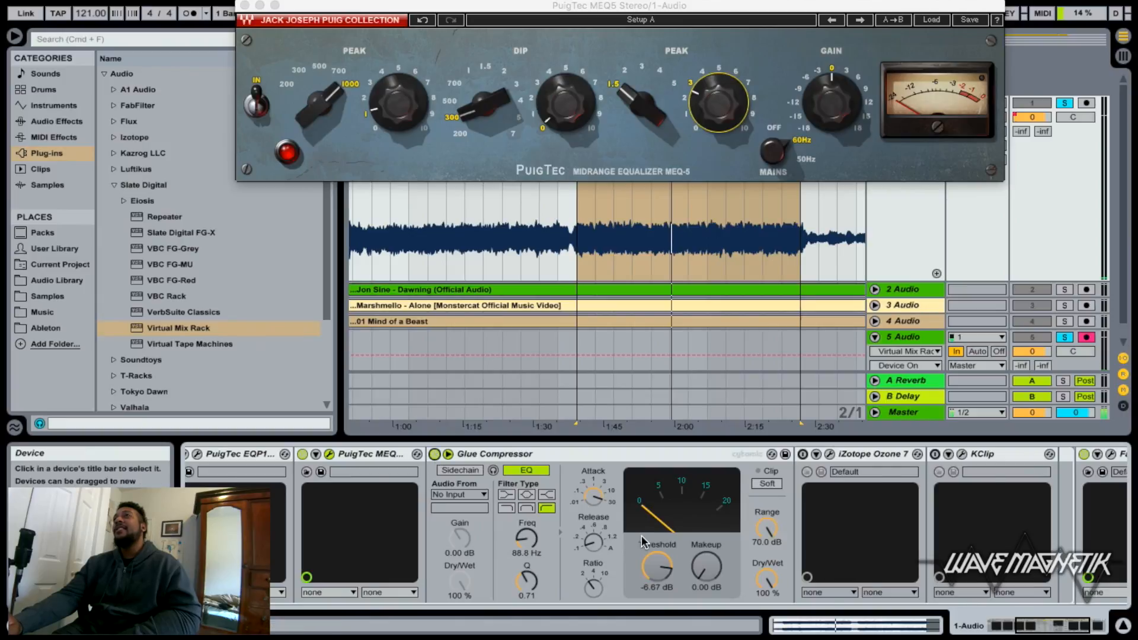
Compare the master with the Glue Compressor deactivated and active during playback, leaving it active
scroll(644, 541, left, 2)
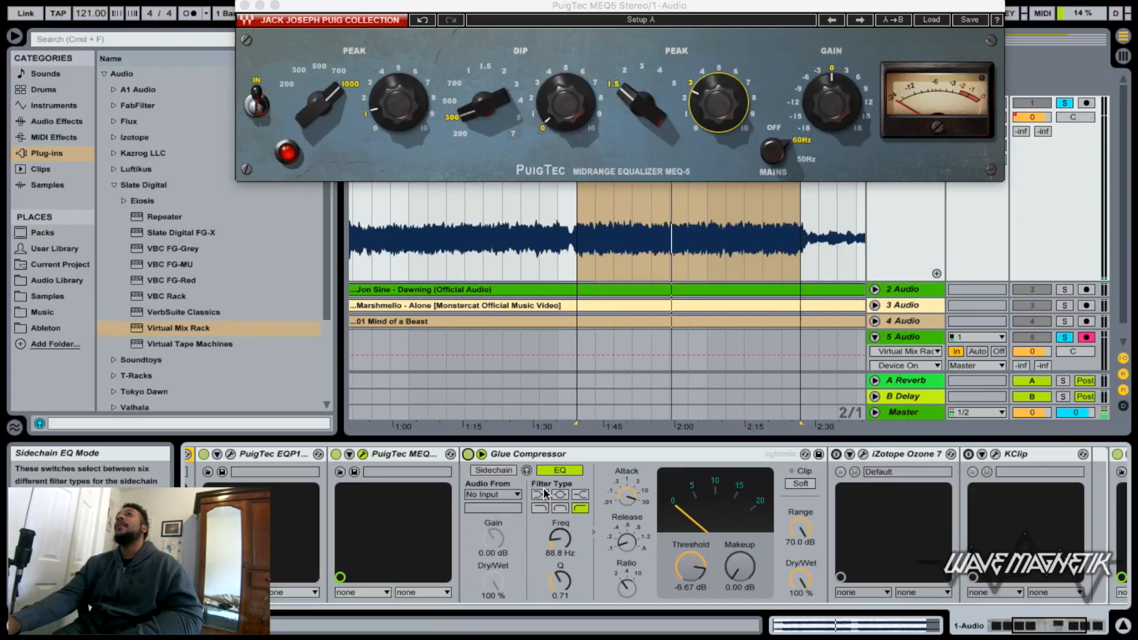
click(468, 455)
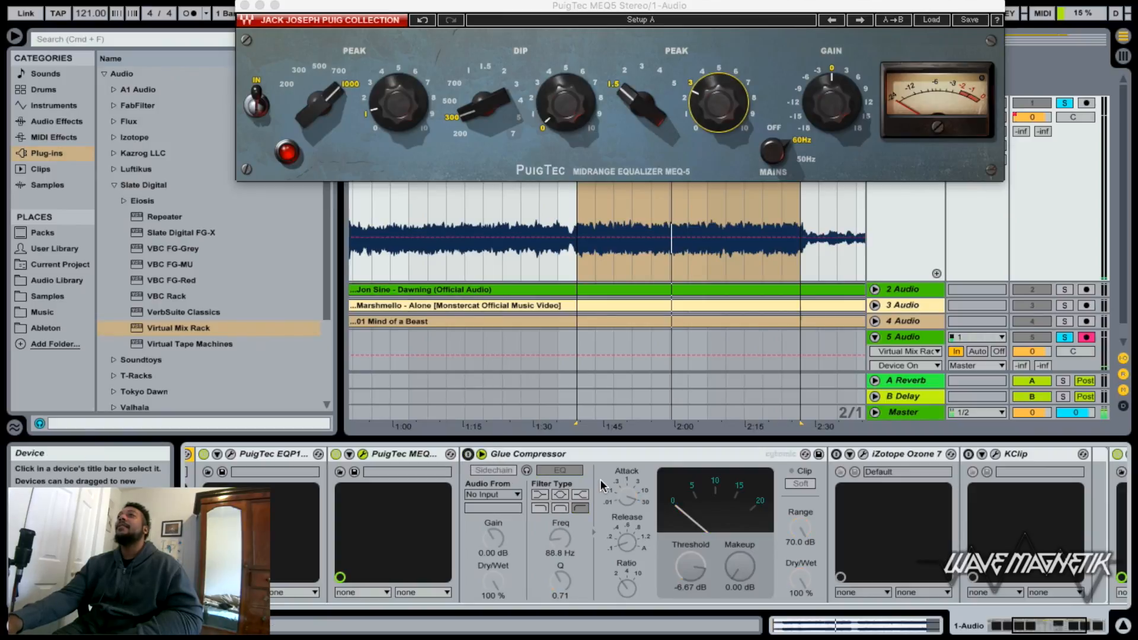
key(space)
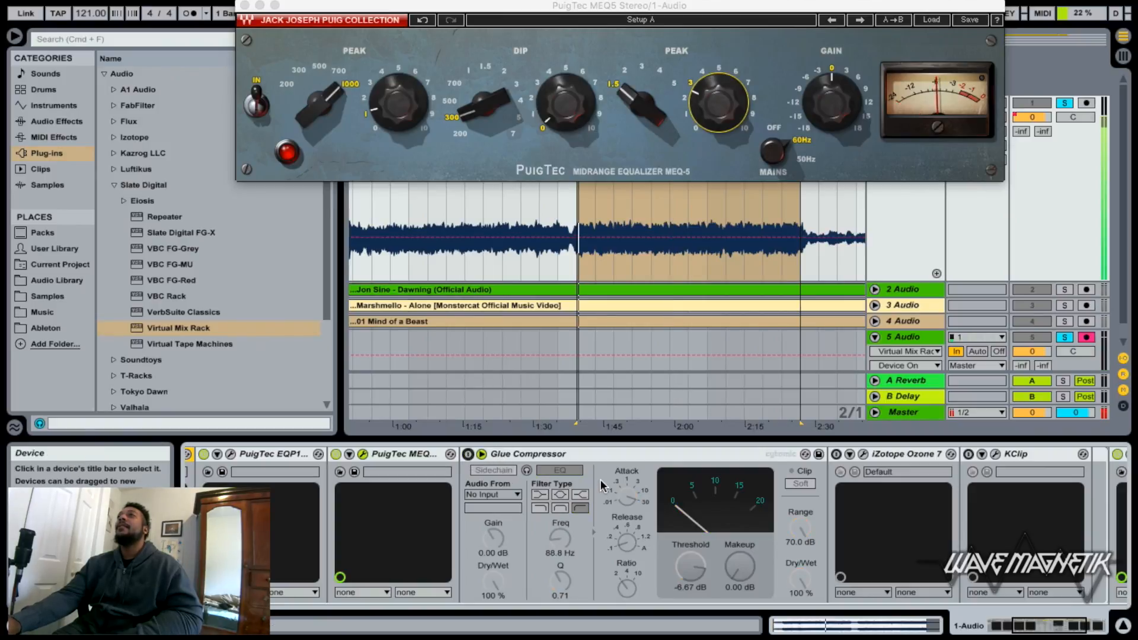
click(468, 456)
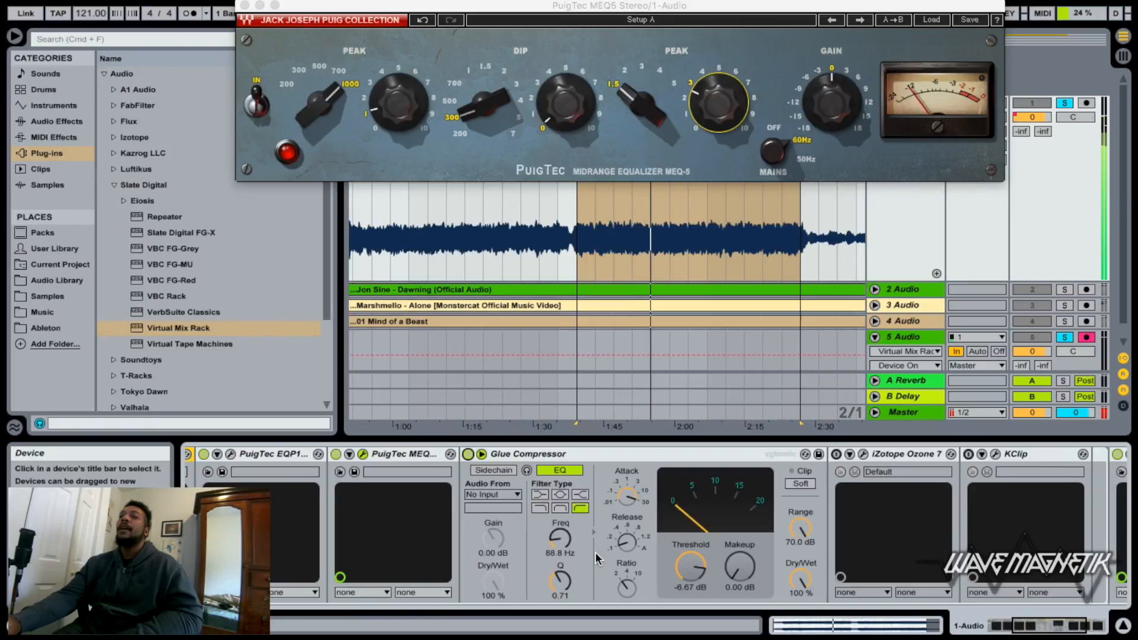
Stop playback, select the Glue Compressor's Attack control and close the PuigTec MEQ5 window
scroll(648, 564, right, 3)
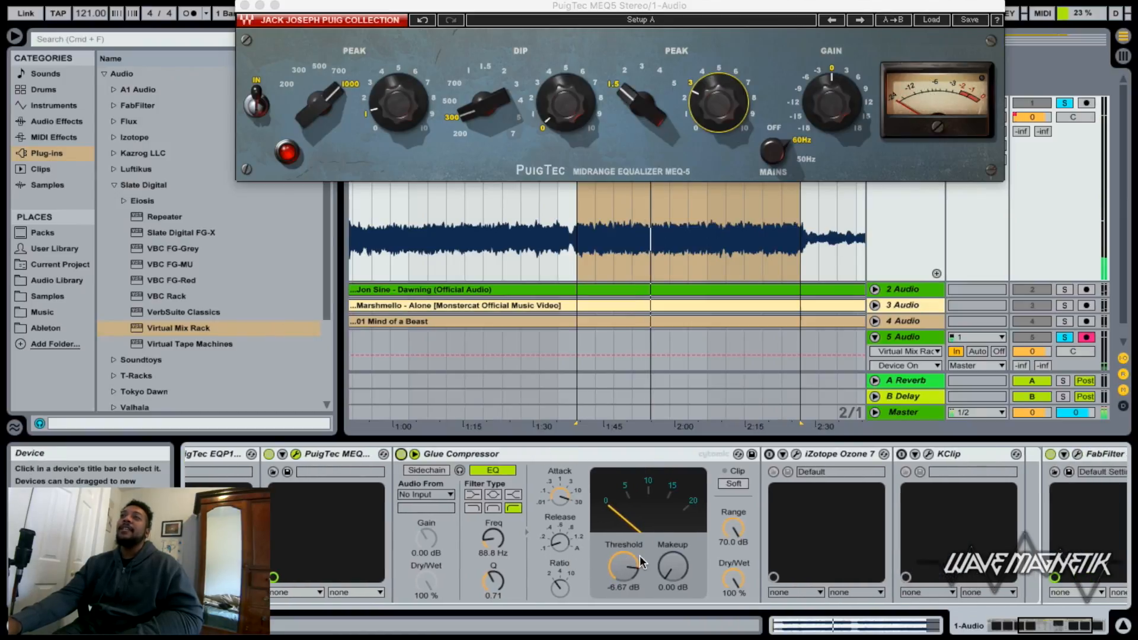
click(535, 450)
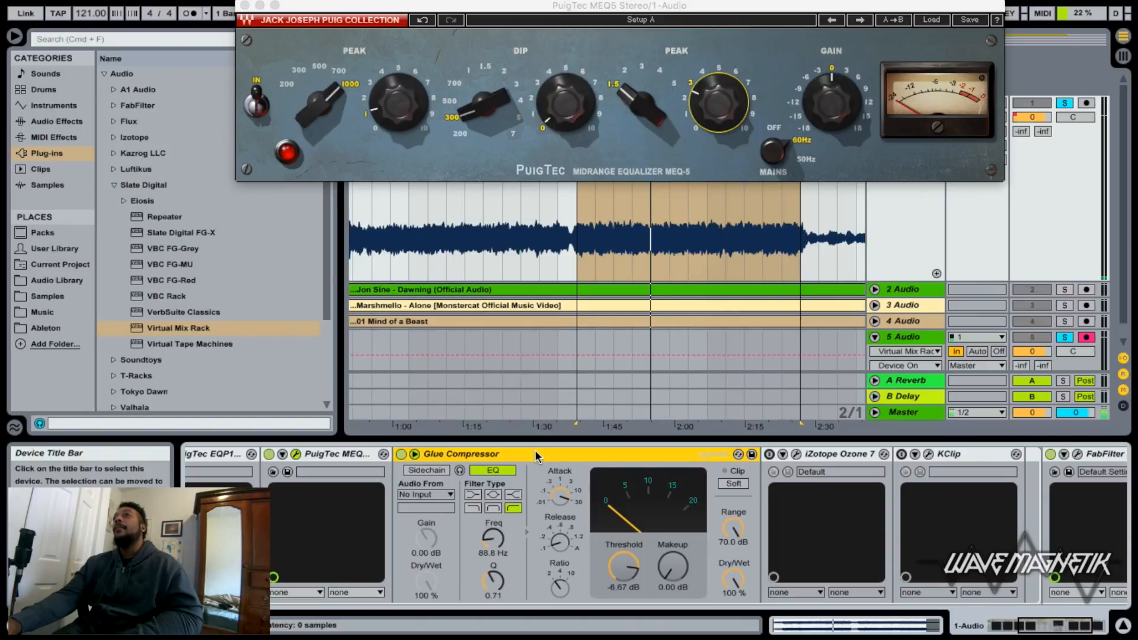
click(563, 505)
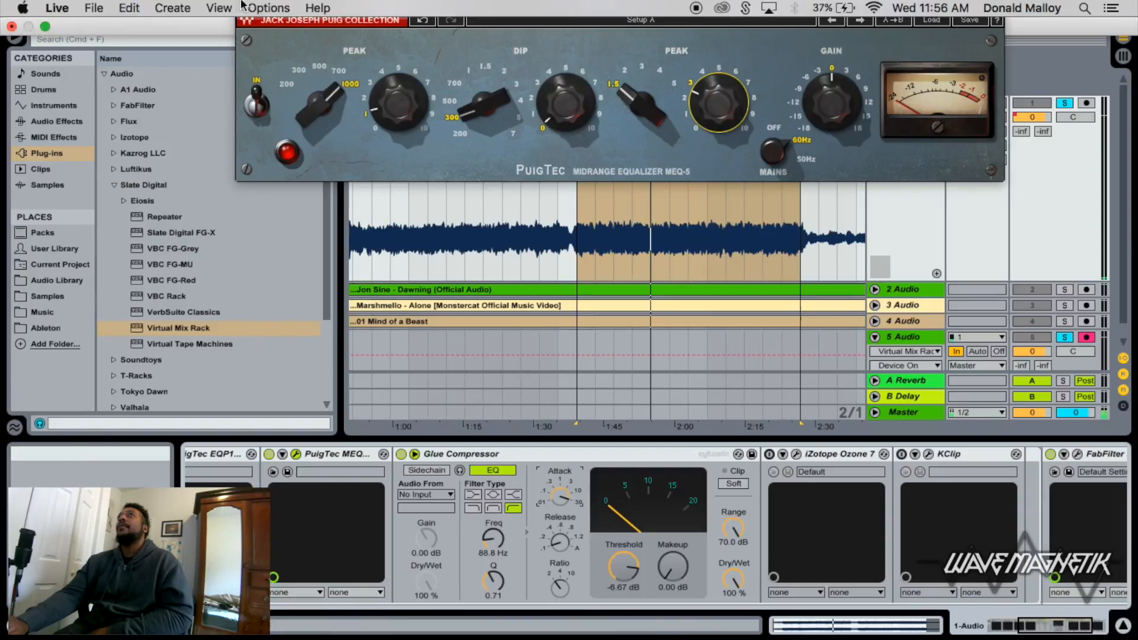
click(243, 7)
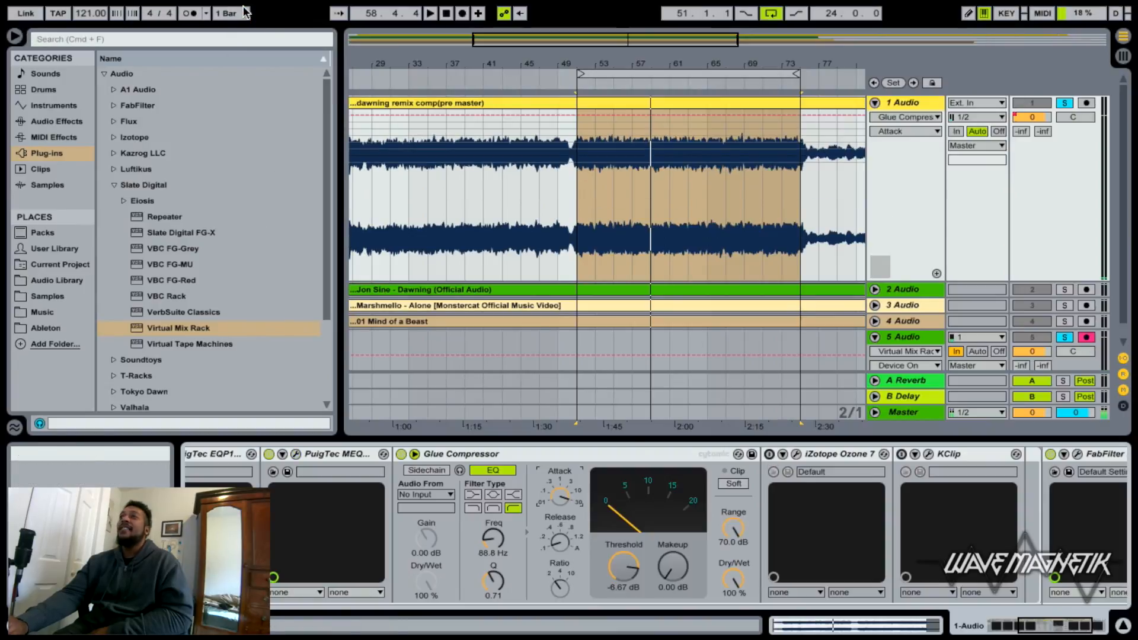
Open the iZotope Ozone 7 window, activate the device in the chain and place the window fully in view
scroll(838, 492, right, 5)
scroll(838, 495, right, 1)
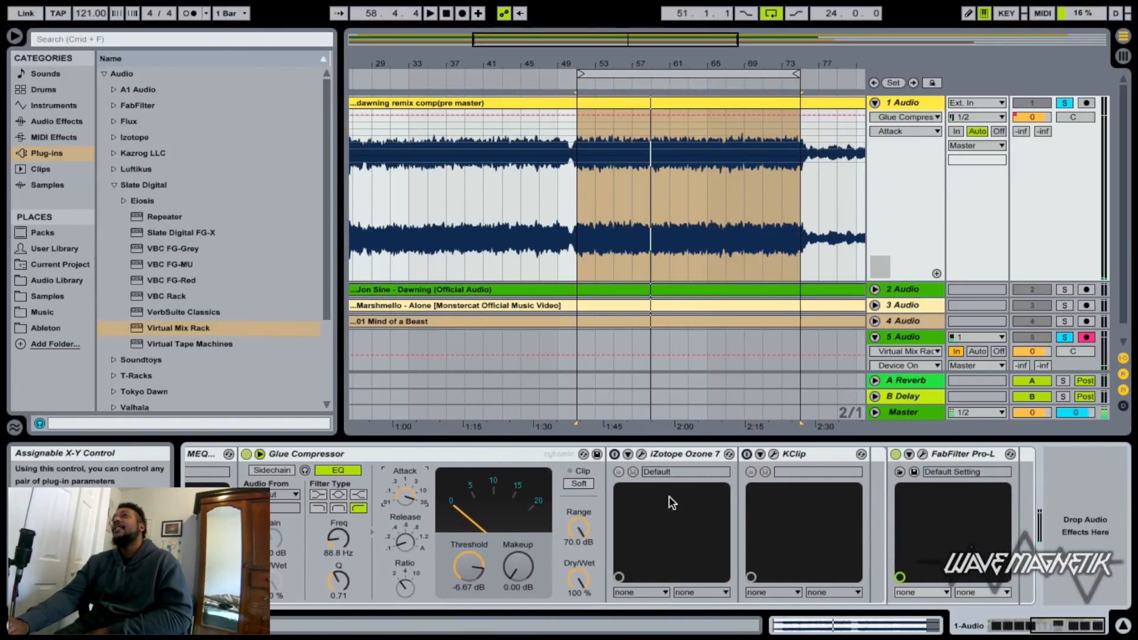
click(641, 455)
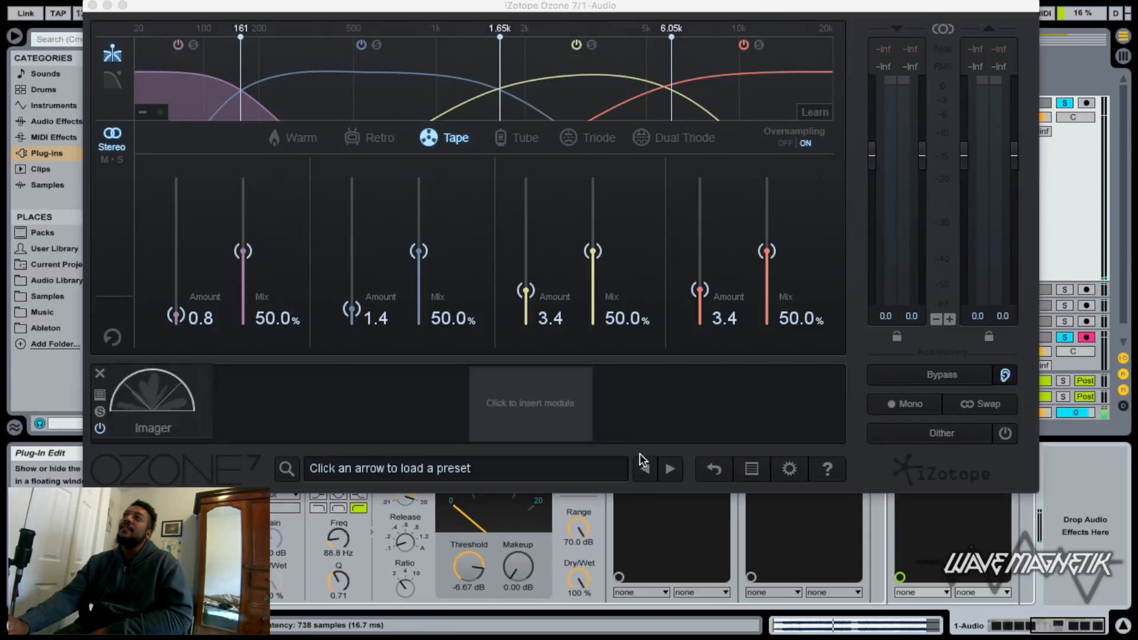
drag(526, 13, 963, 9)
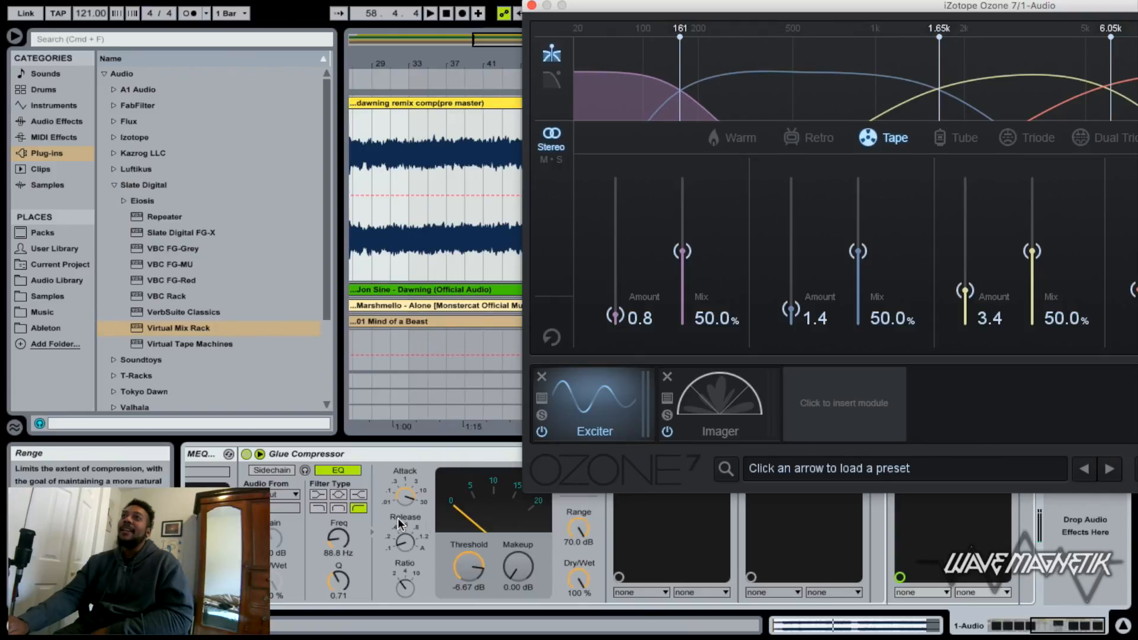
scroll(397, 518, left, 9)
scroll(398, 518, right, 9)
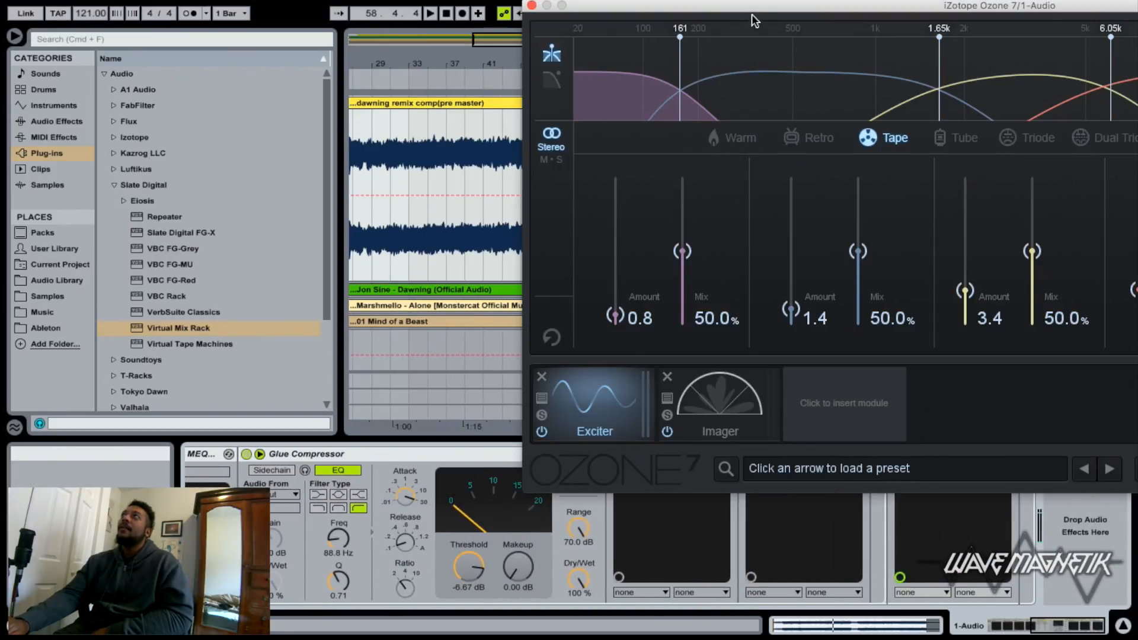
drag(747, 9, 55, 526)
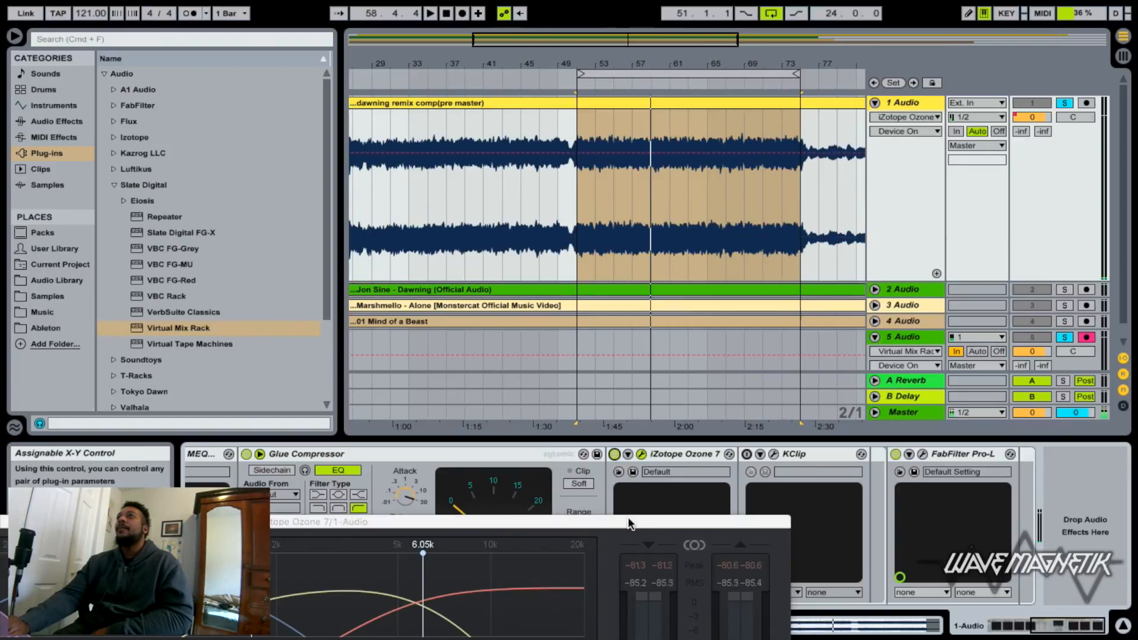
drag(628, 516, 863, 35)
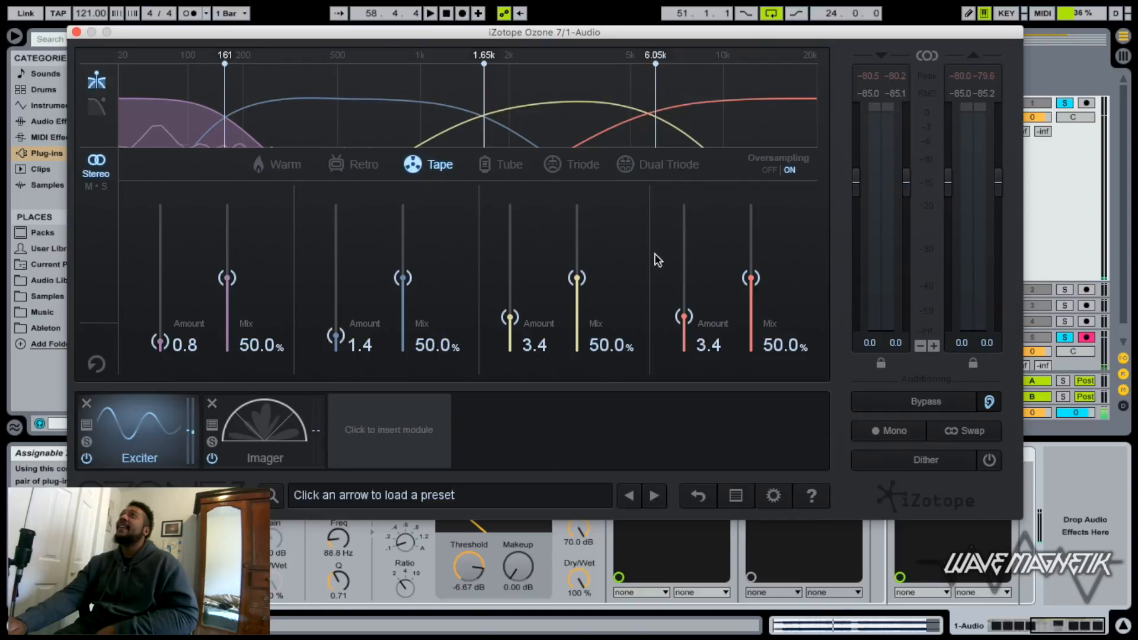
Switch off the Imager module in Ozone 7, keeping only the Exciter active
mouse_move(741, 134)
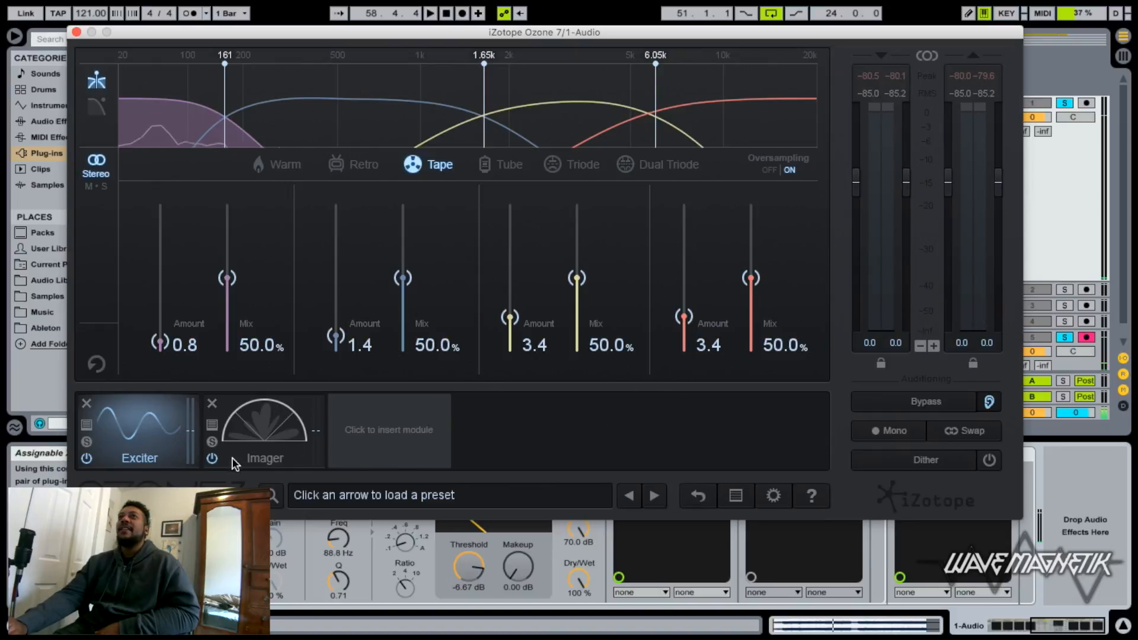
click(213, 459)
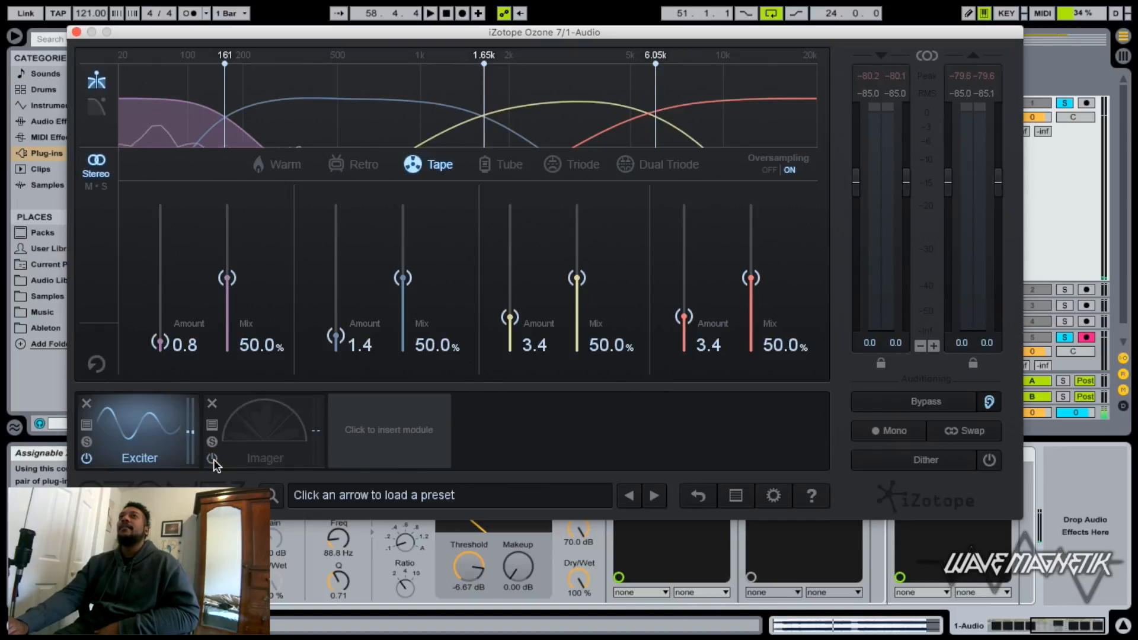
Switch the Ozone 7 Imager module back on and compare the master with Ozone bypassed and active during playback
click(212, 460)
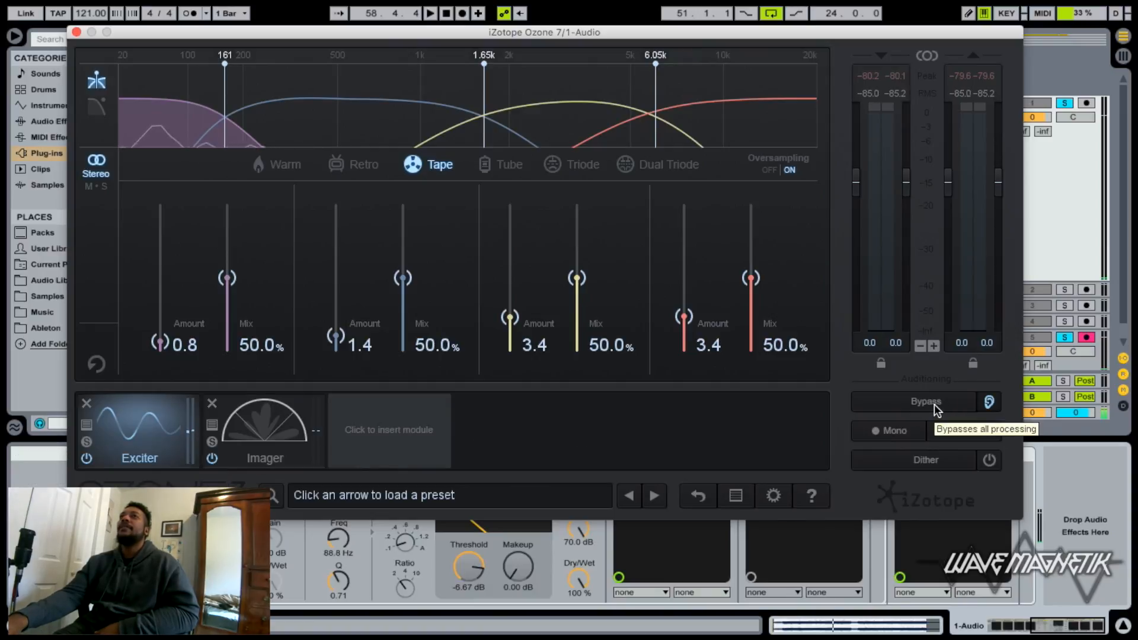
key(space)
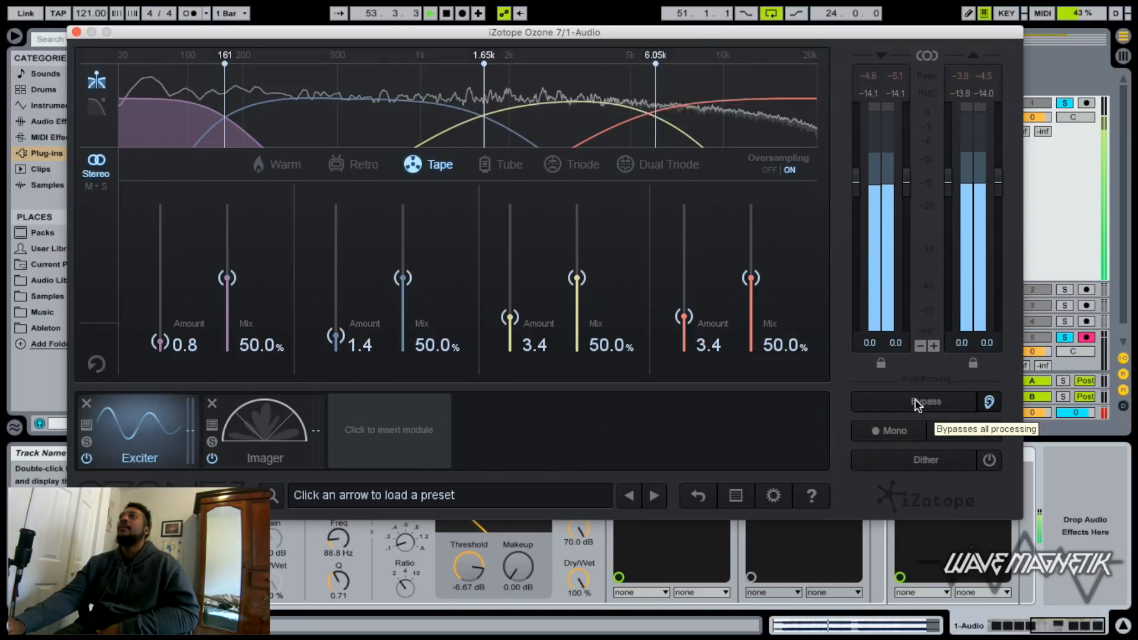
click(916, 402)
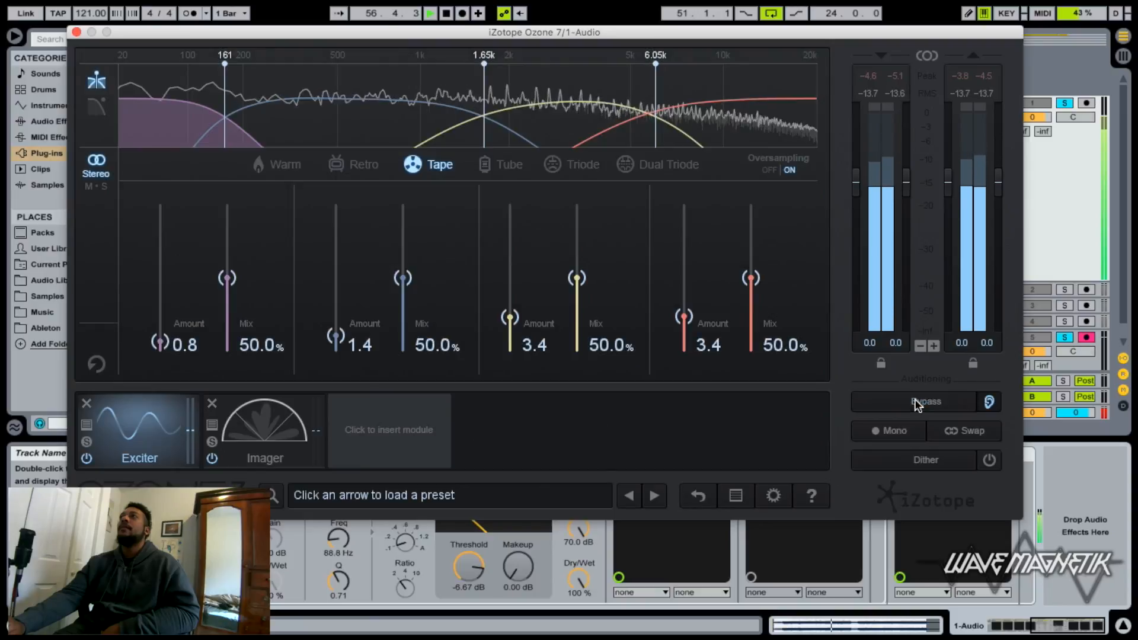
click(915, 401)
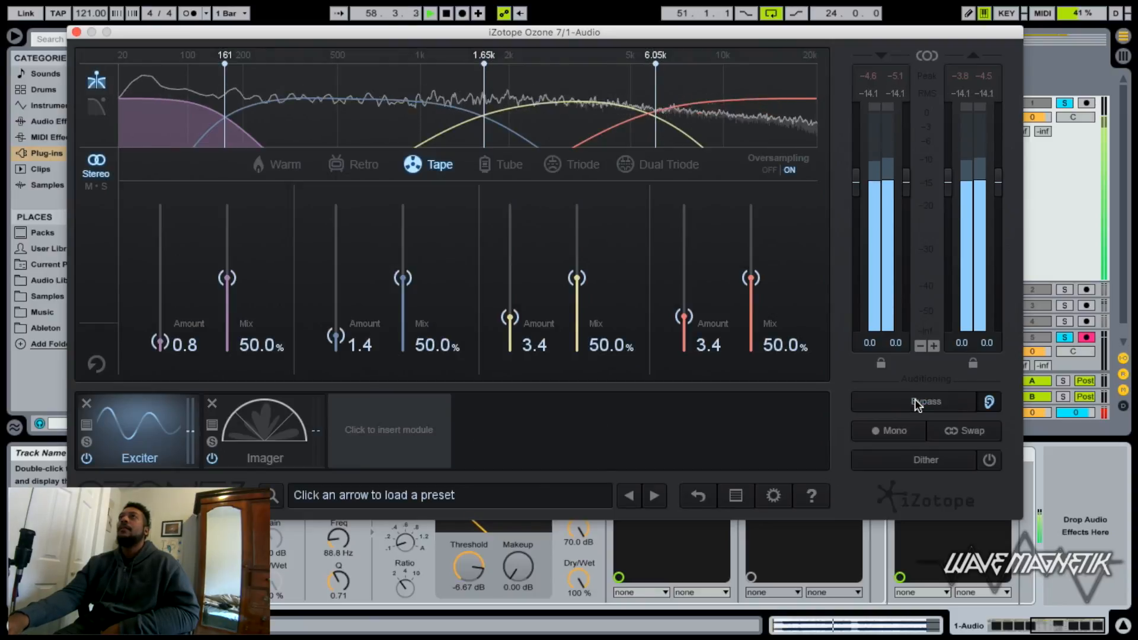
key(space)
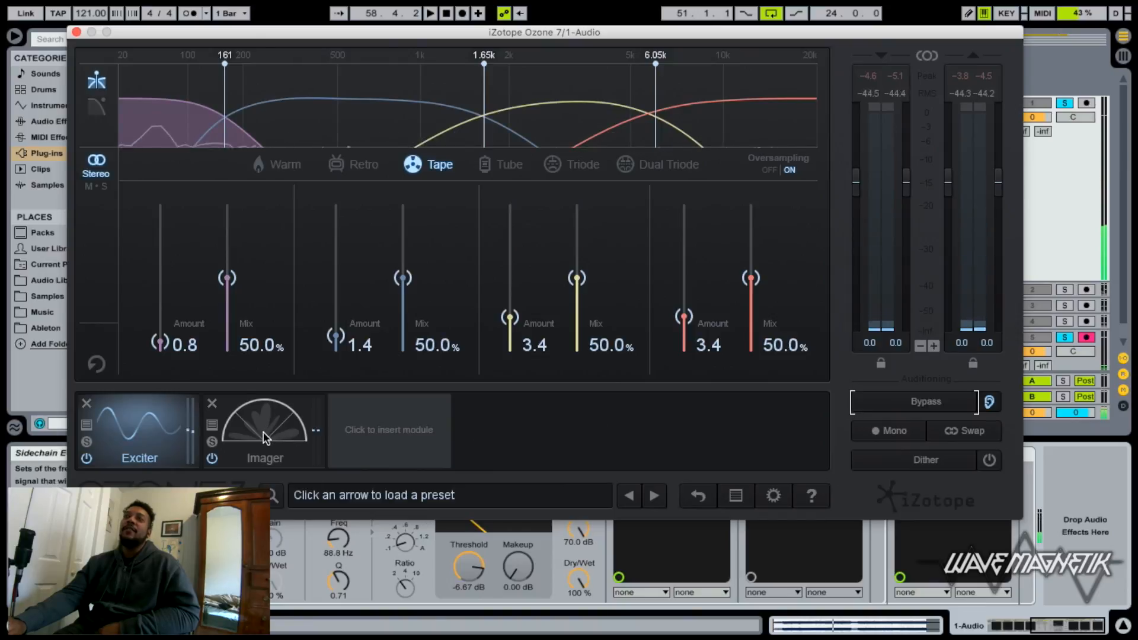
Open the Imager module's settings in Ozone 7 and play the track to audition its stereo width bands
click(264, 437)
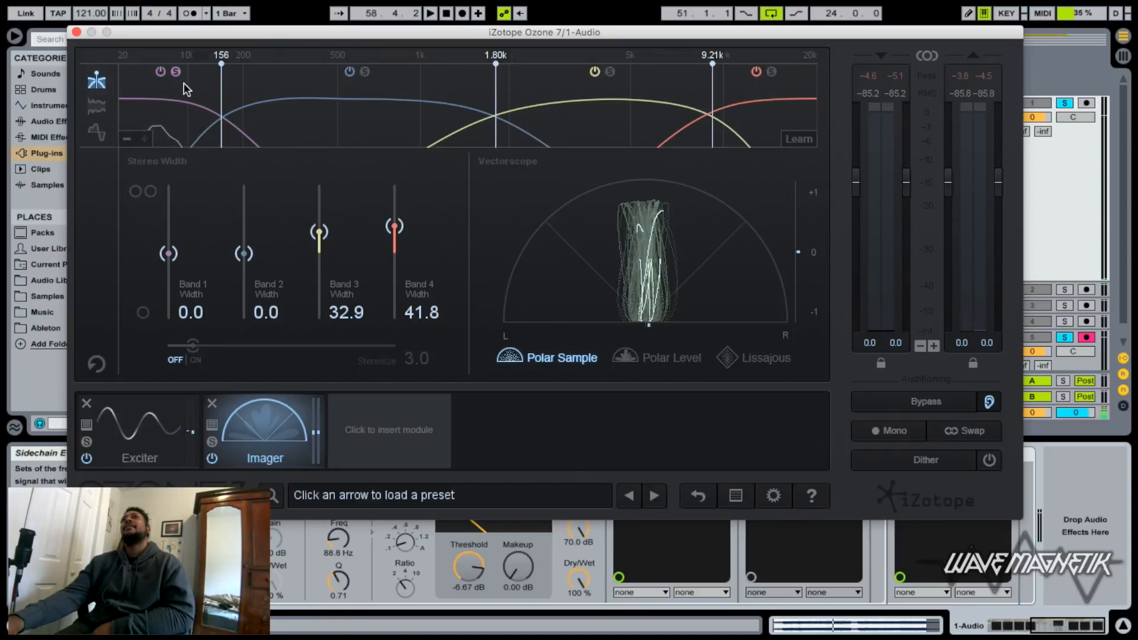
key(space)
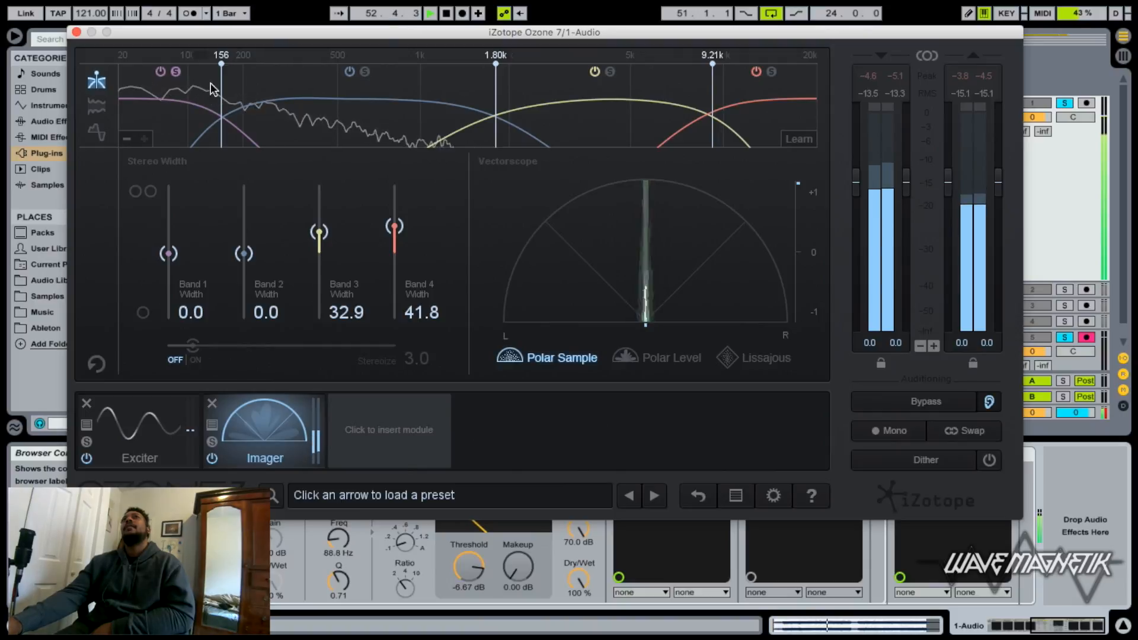
mouse_move(223, 89)
mouse_down()
mouse_move(146, 95)
mouse_move(222, 103)
mouse_up()
key(space)
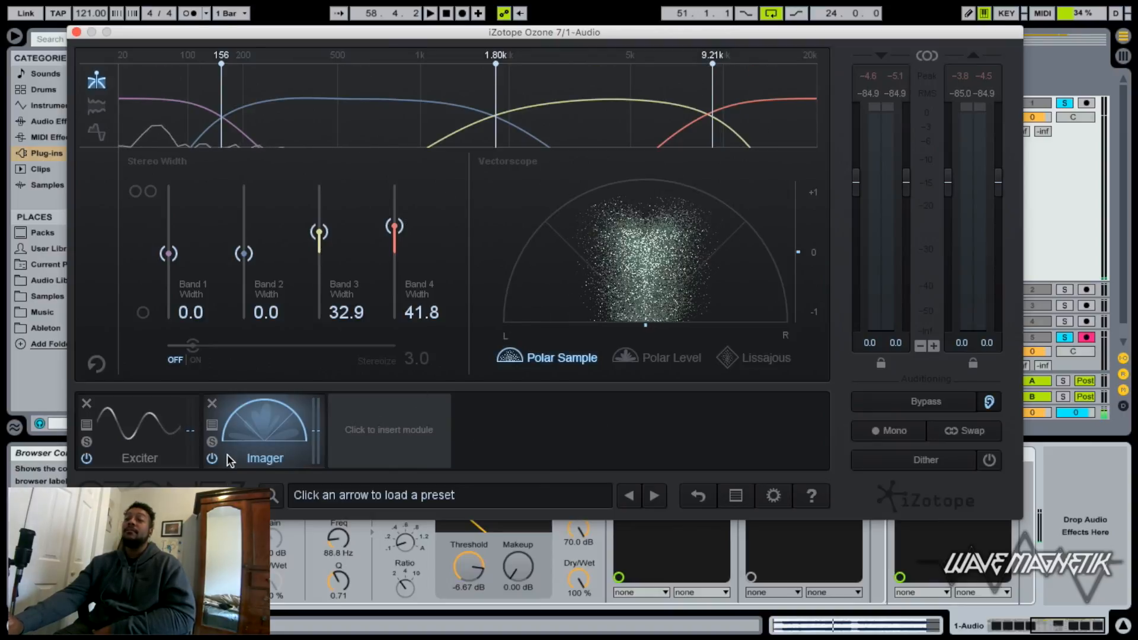
Compare the master with Ozone 7 bypassed and active during playback, leave it active and close the Ozone window
click(920, 402)
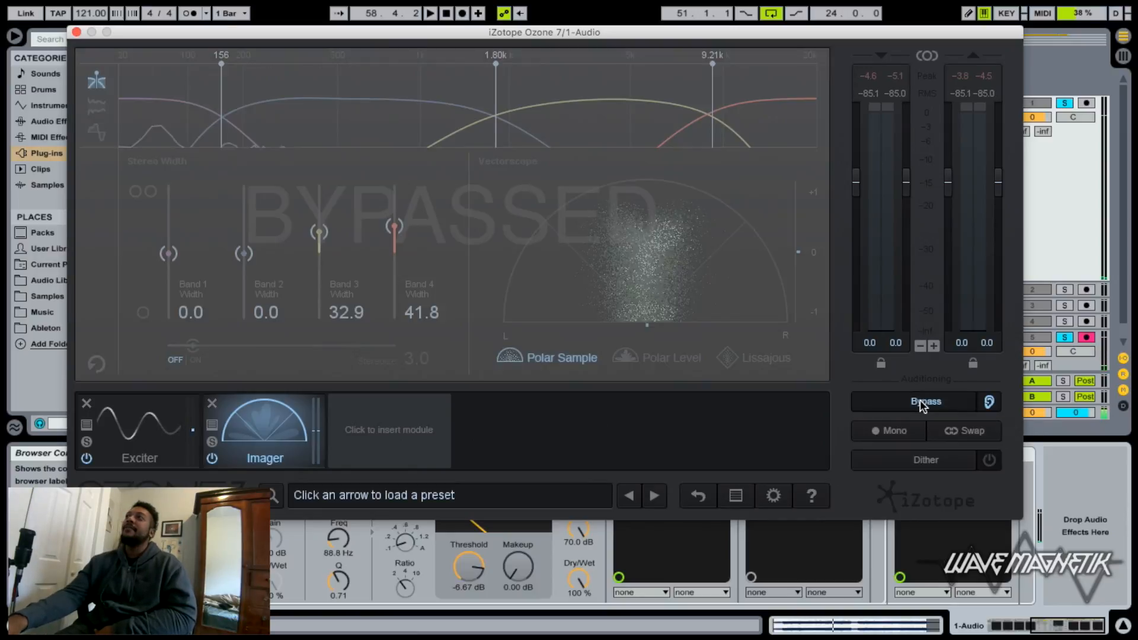
key(space)
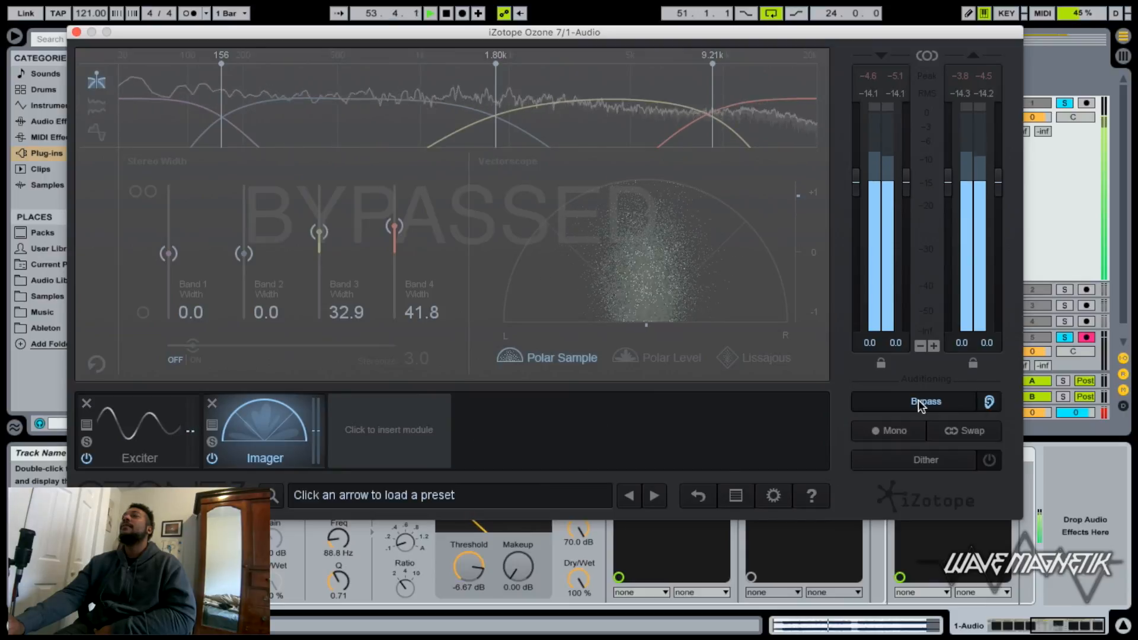
click(919, 402)
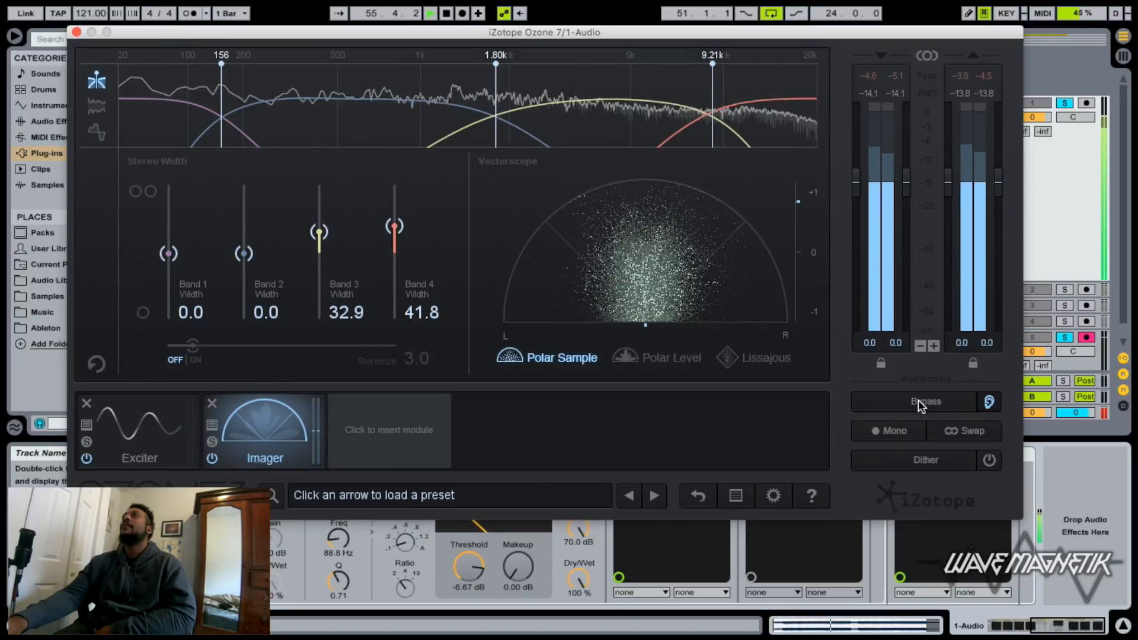
key(space)
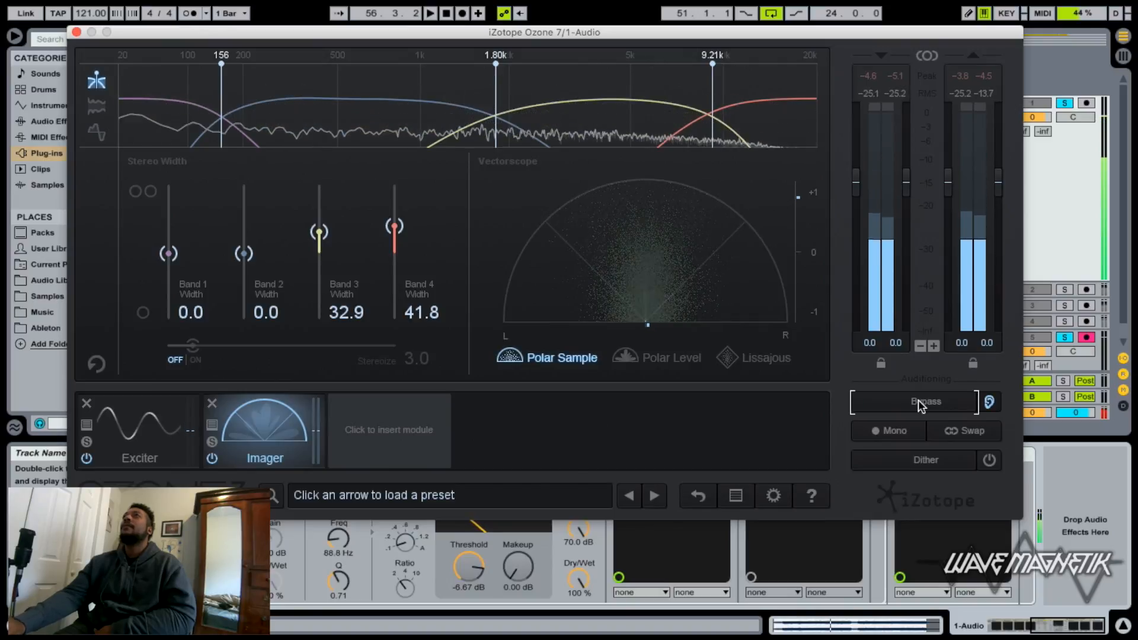
click(78, 32)
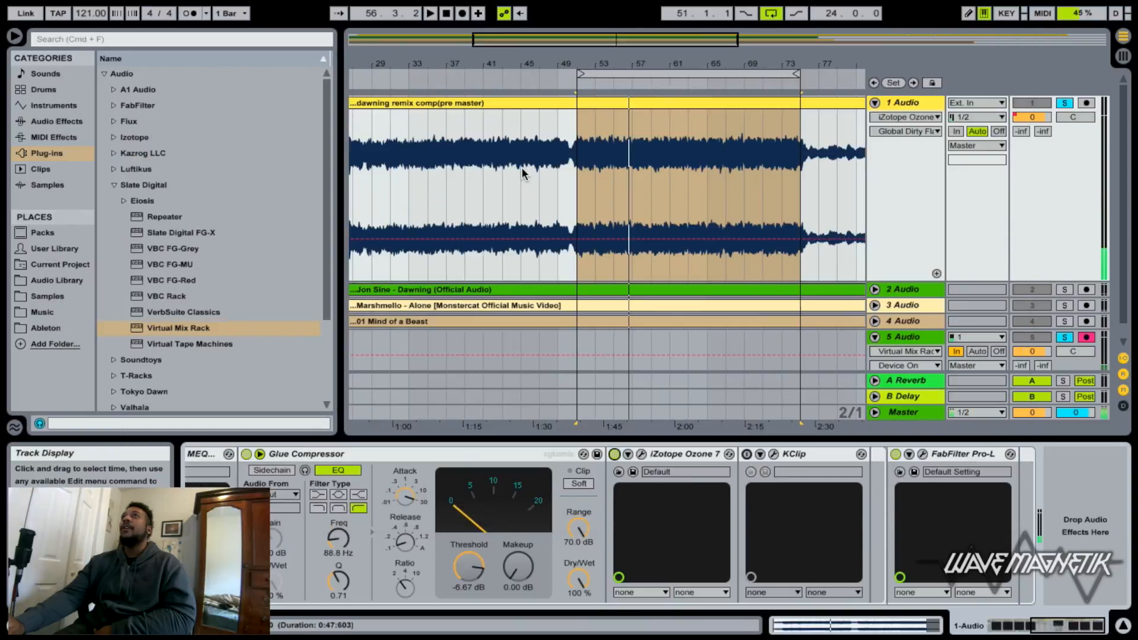
Look over the FabFilter Pro-L limiter at the end of the device chain and close its window
scroll(838, 329, down, 1)
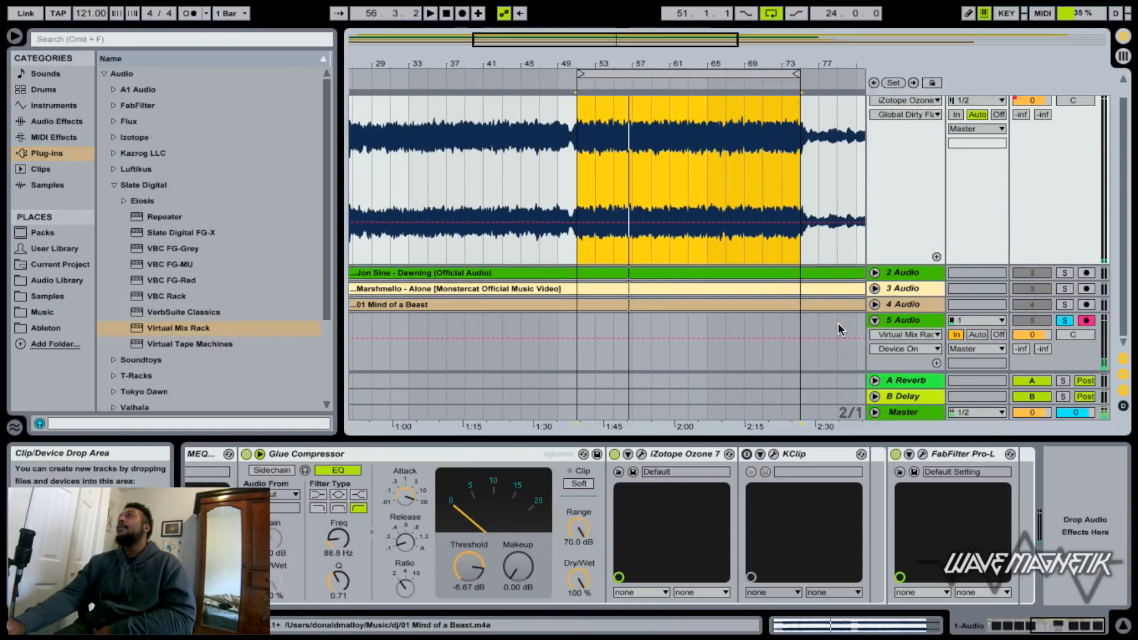
scroll(838, 329, up, 1)
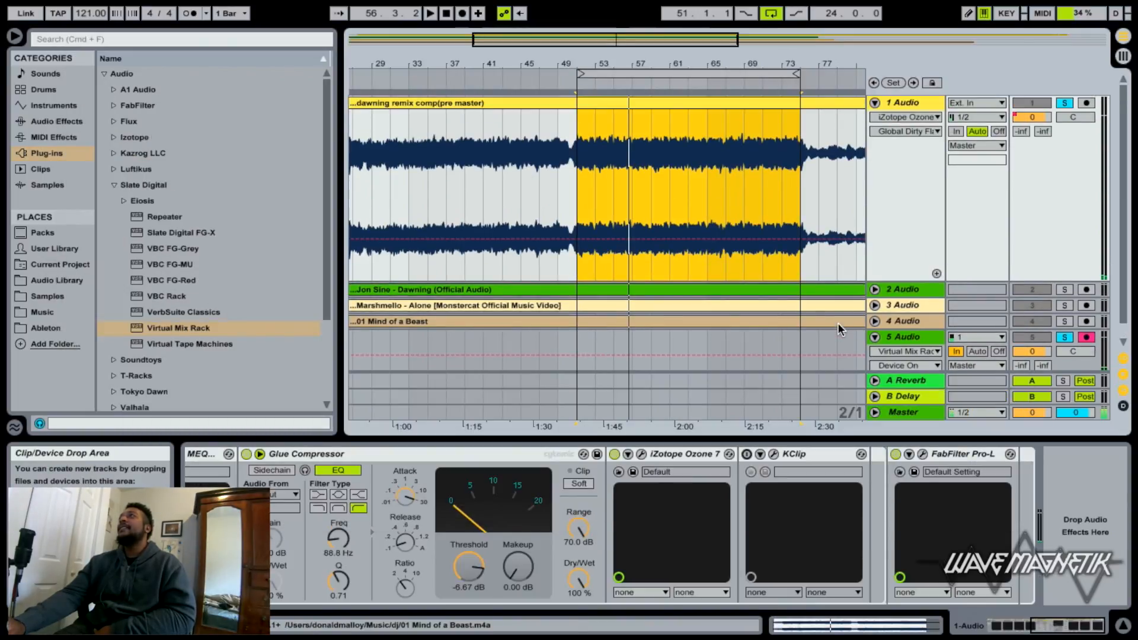
scroll(740, 292, down, 1)
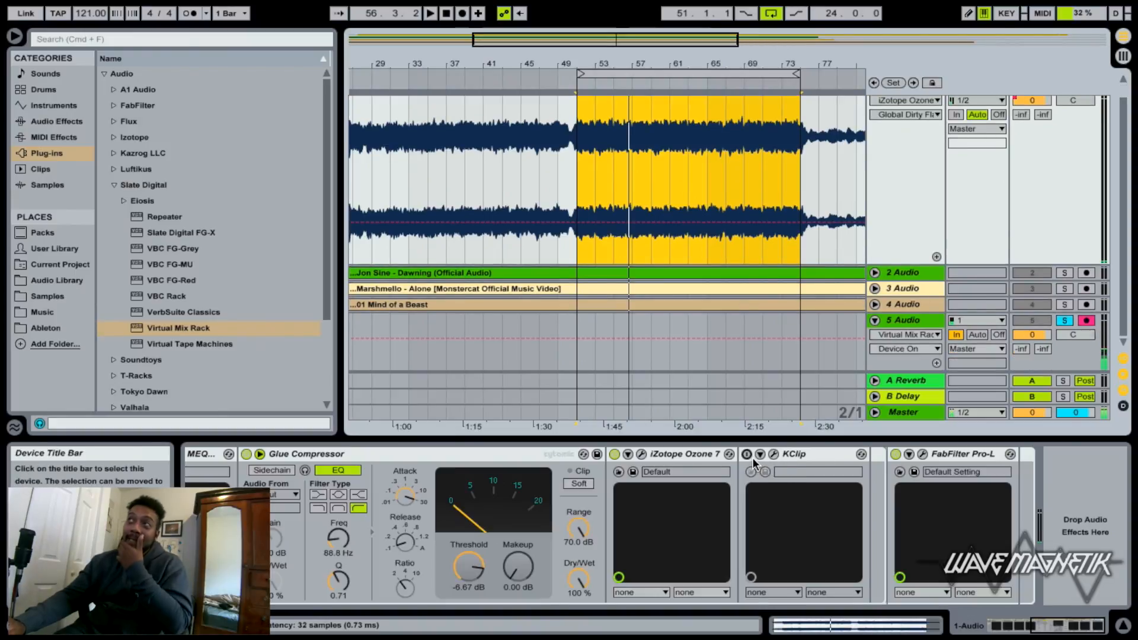
click(923, 454)
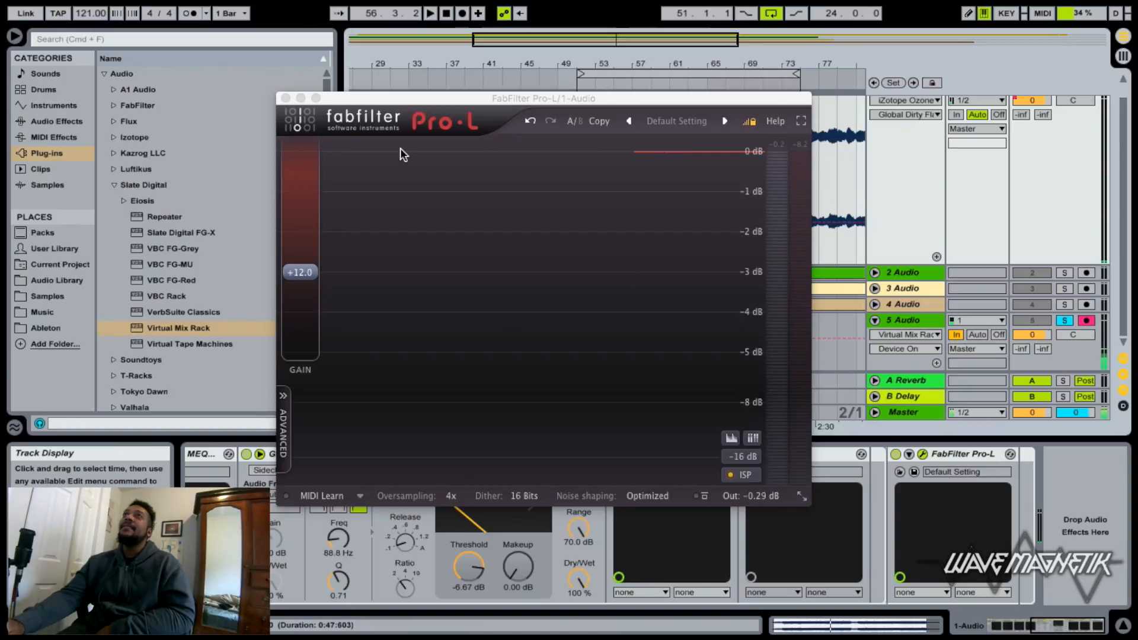
click(285, 98)
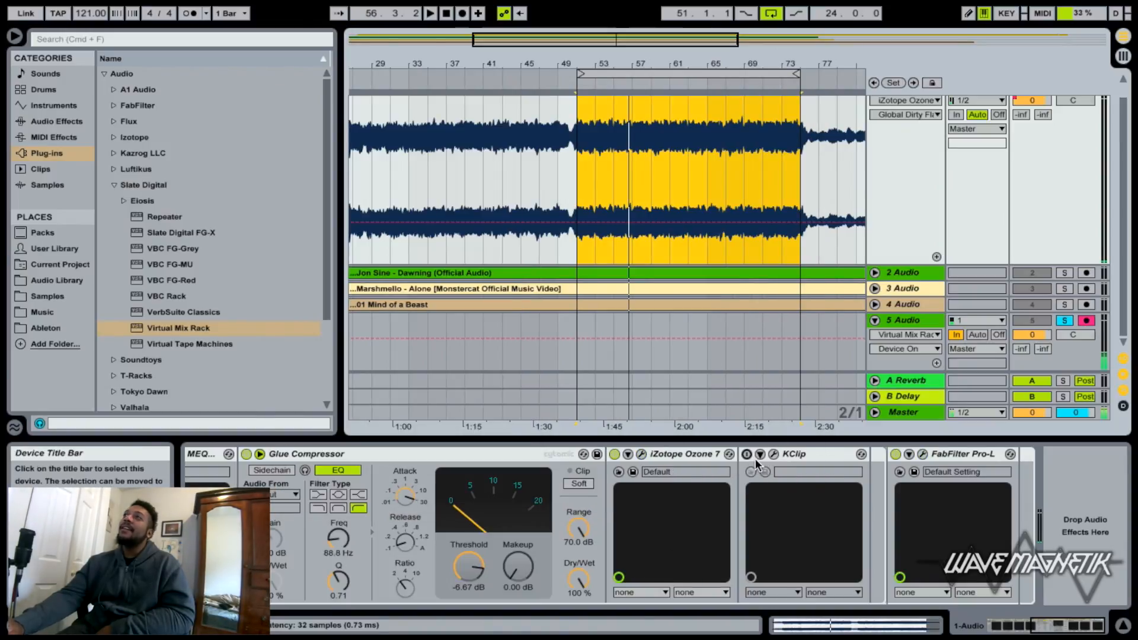
Open the KClip window, activate the device and compare the master with it deactivated and active during playback, leaving it active
click(774, 456)
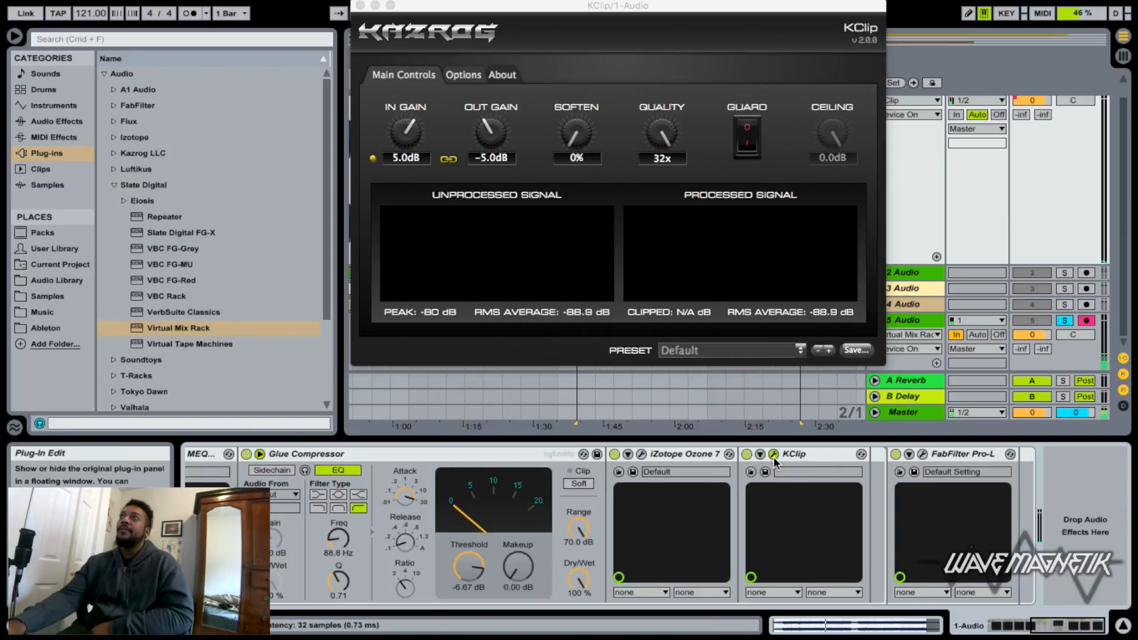
key(space)
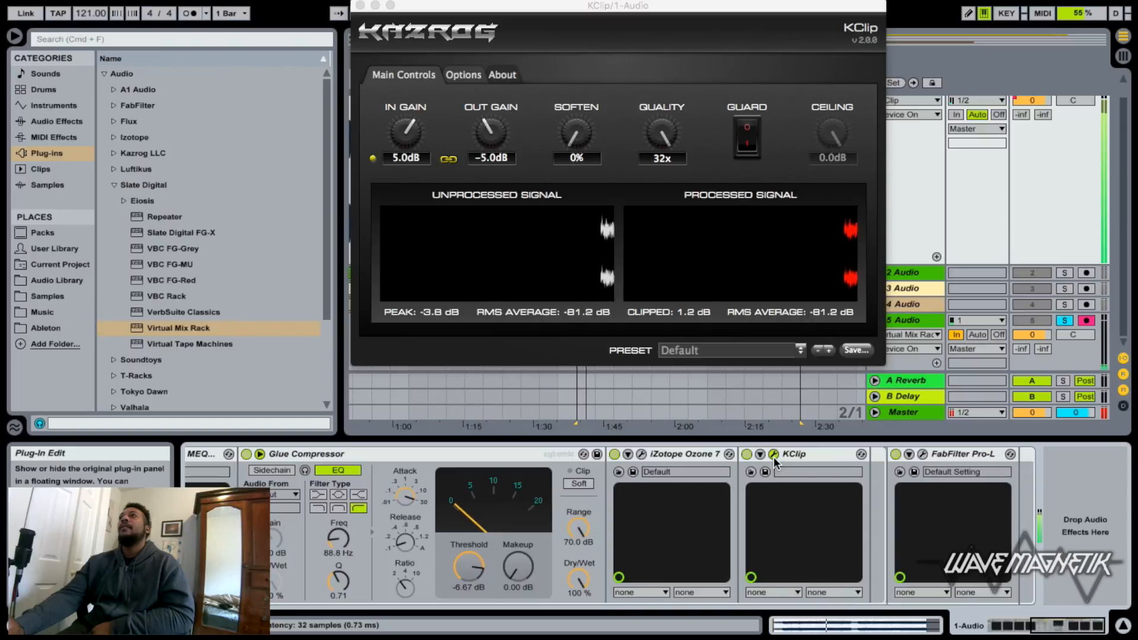
click(691, 317)
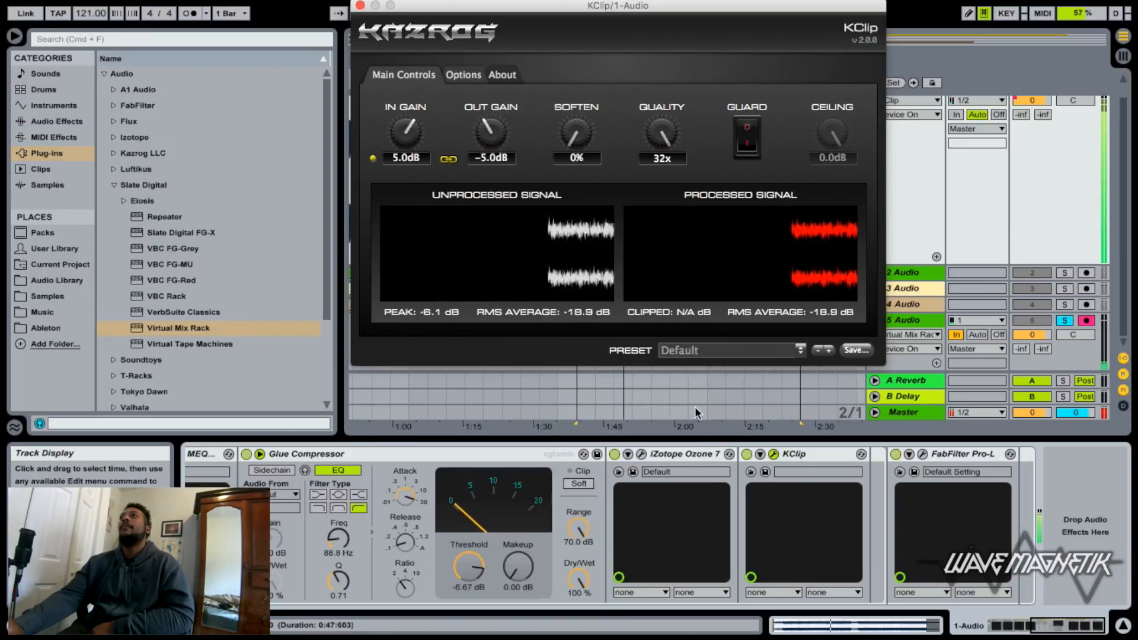
click(748, 455)
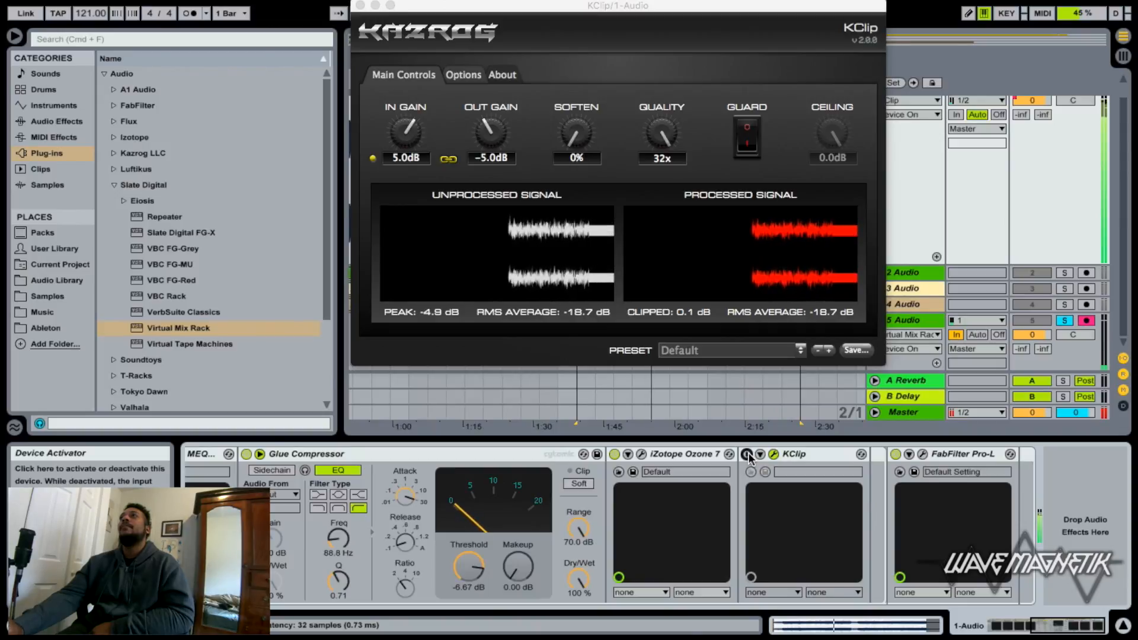
click(749, 455)
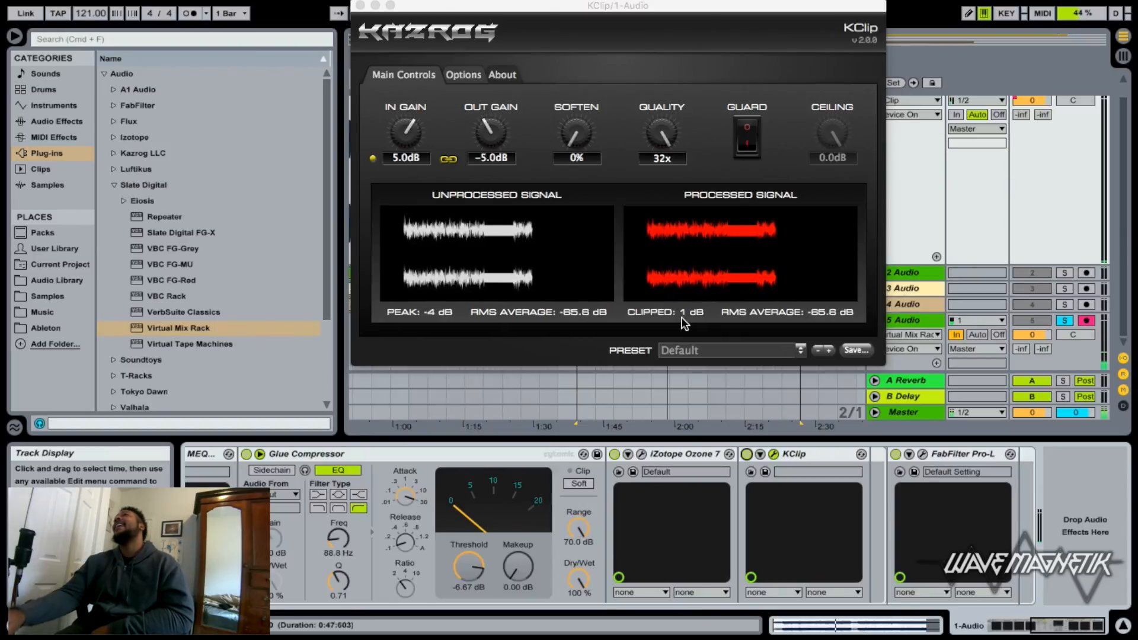
Close the KClip window and check the FabFilter Pro-L gain settings before closing that window too
click(923, 454)
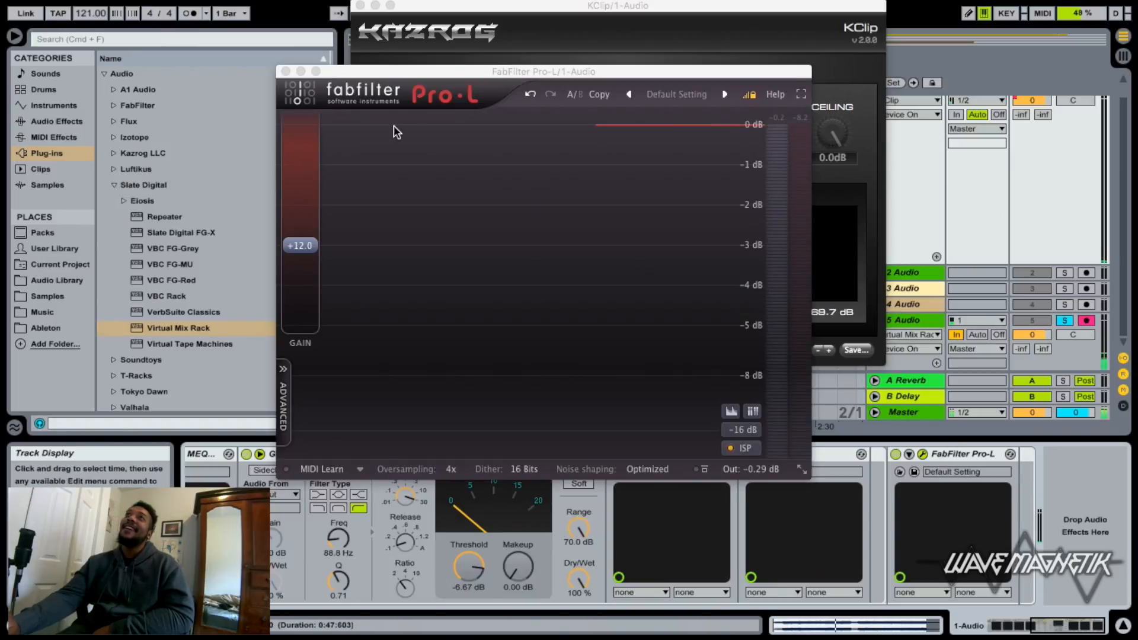
click(285, 72)
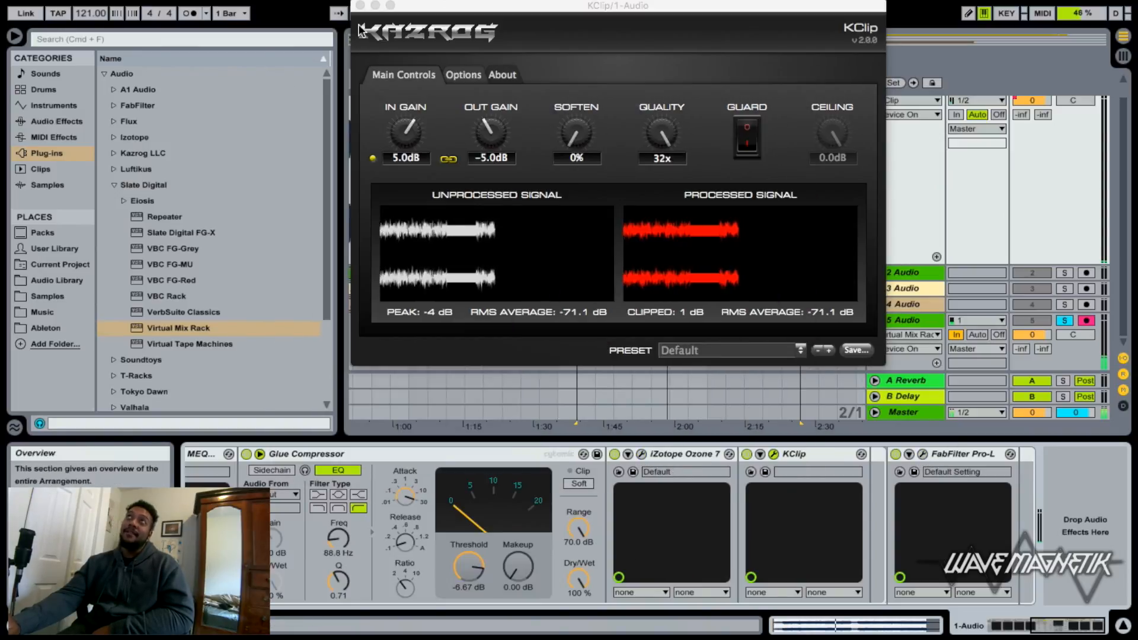
click(360, 6)
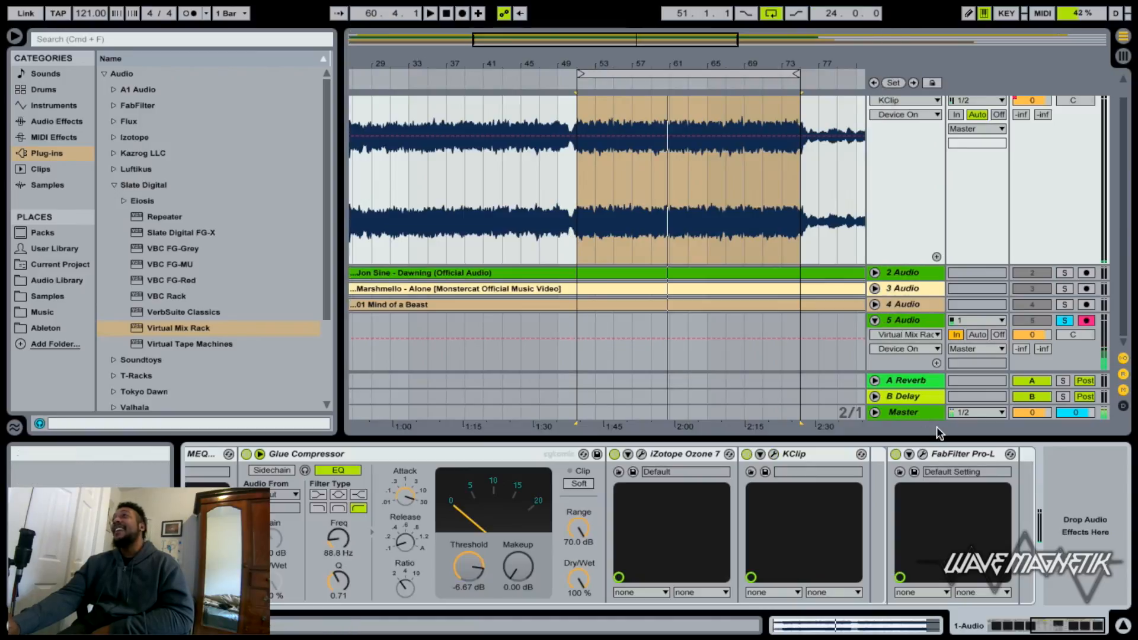
click(923, 455)
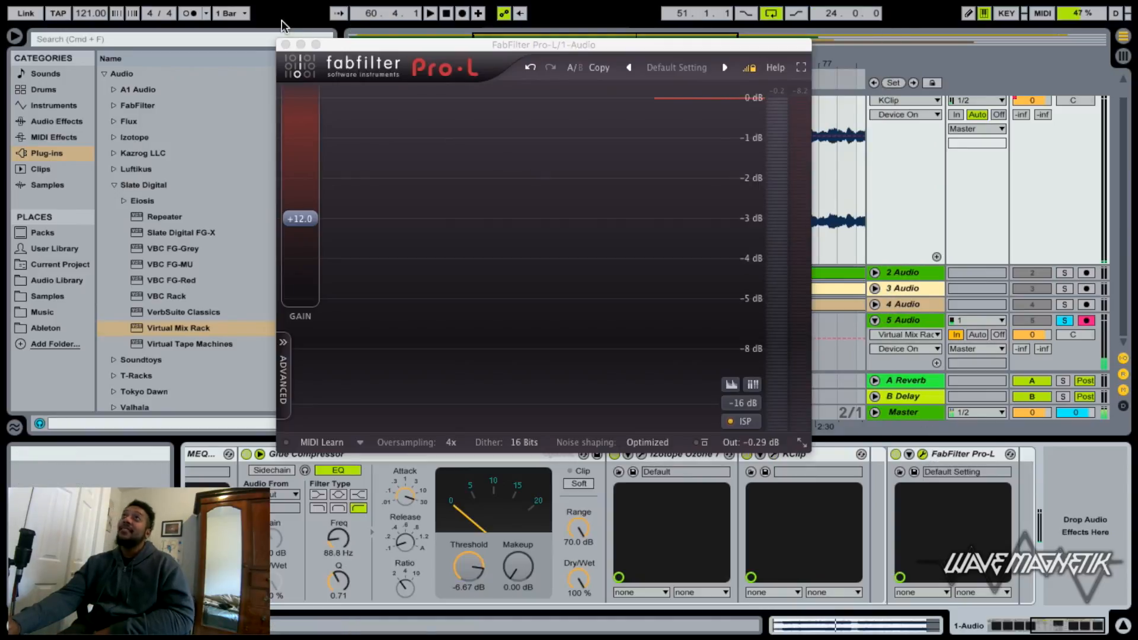
click(285, 45)
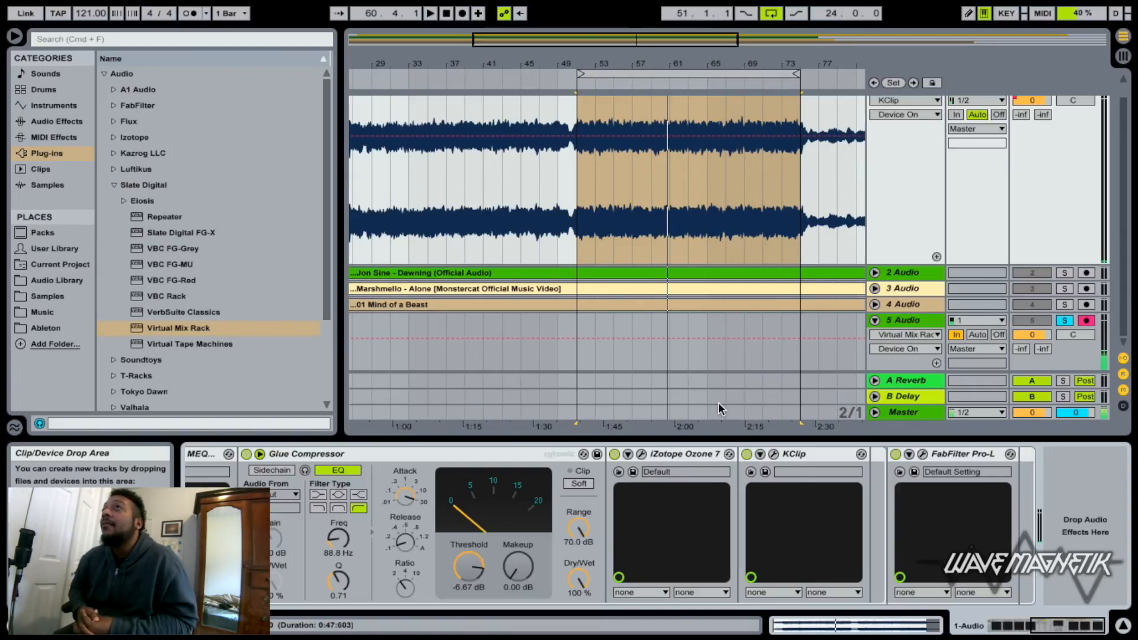
Review the PuigTec MEQ5 midrange equalizer settings in the chain and close its window
scroll(533, 532, left, 5)
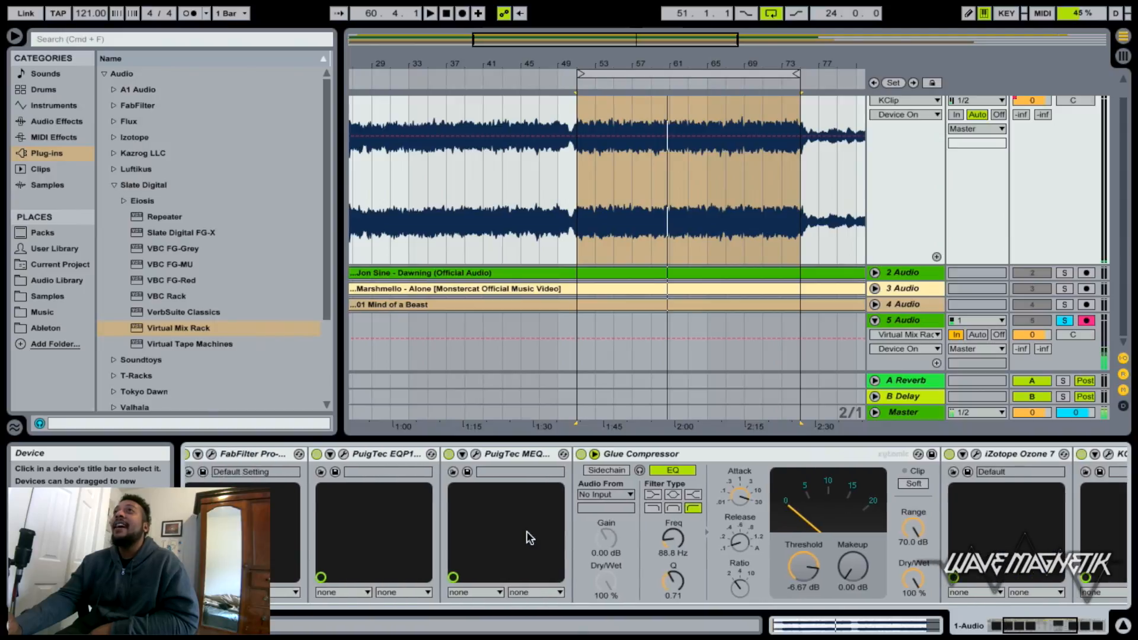
click(476, 454)
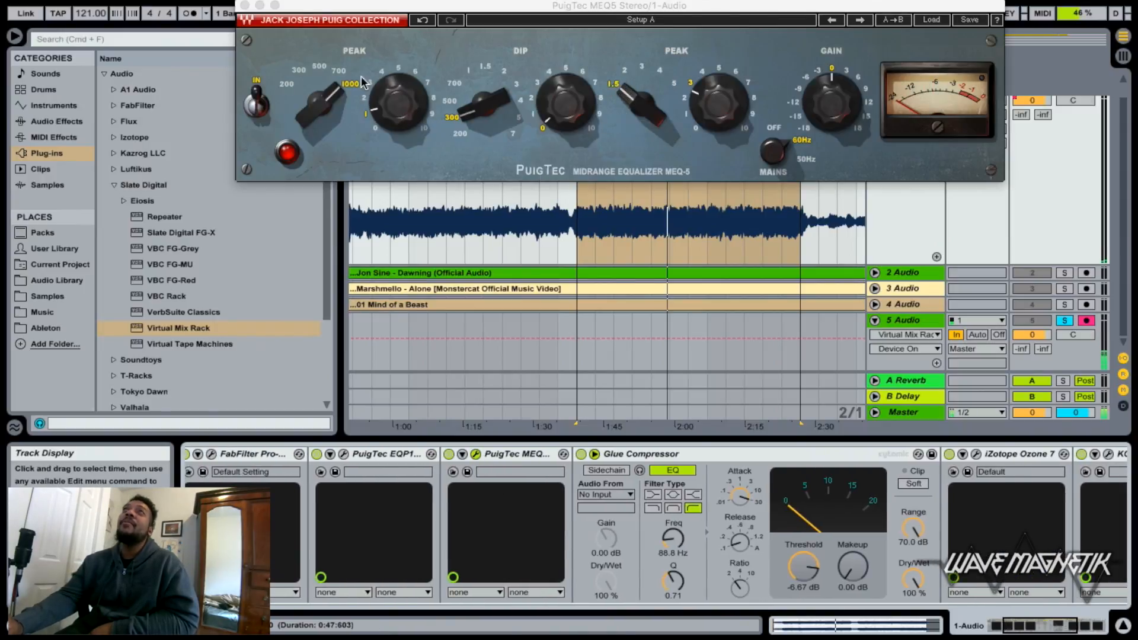
click(244, 5)
Review the Exciter settings in Ozone 7 and the FabFilter Pro-L limiter, closing each plug-in window
scroll(743, 479, right, 5)
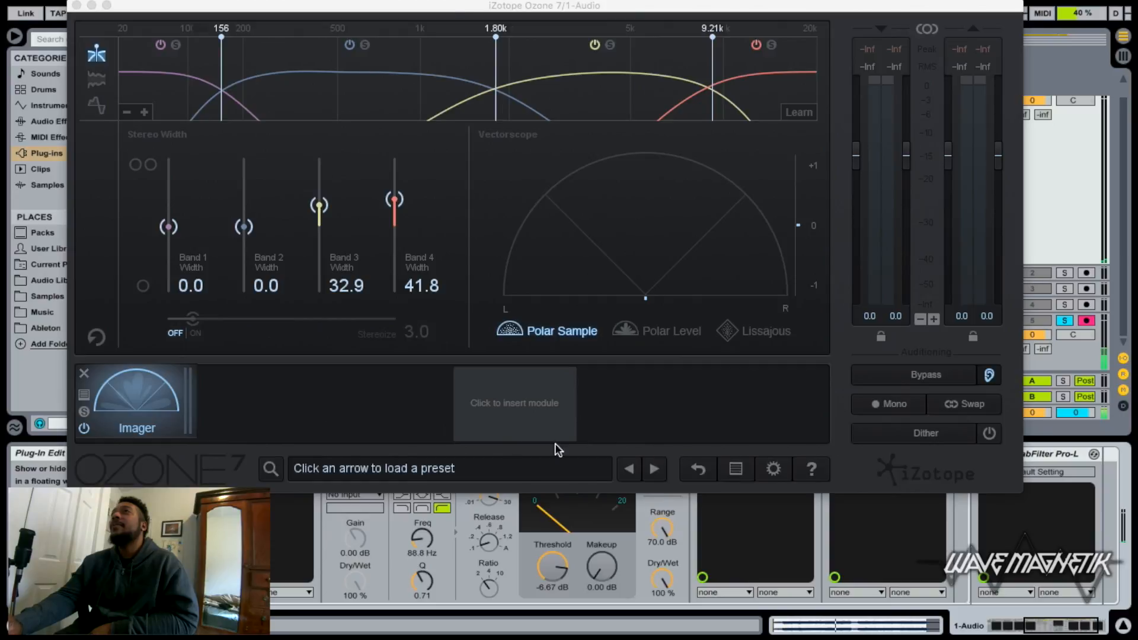
click(73, 5)
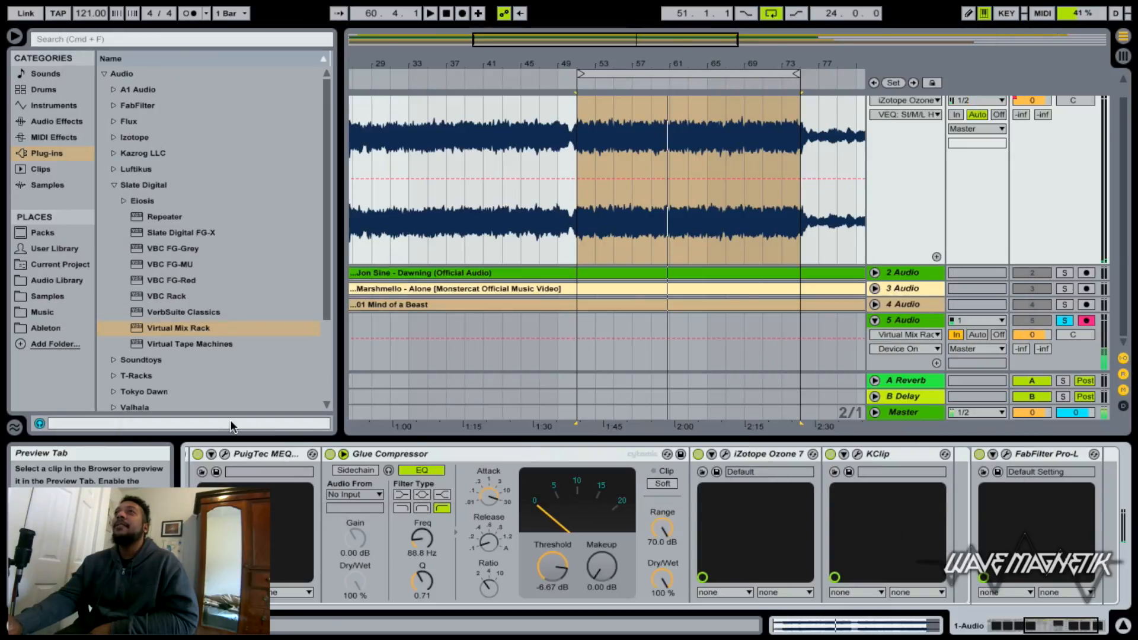
click(725, 454)
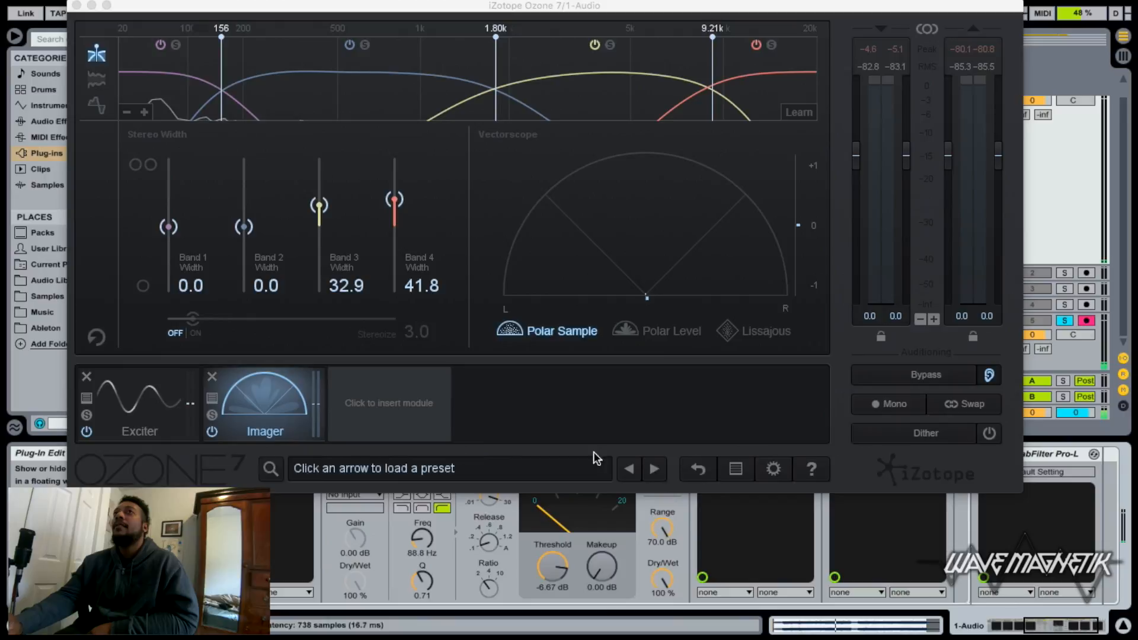
click(141, 396)
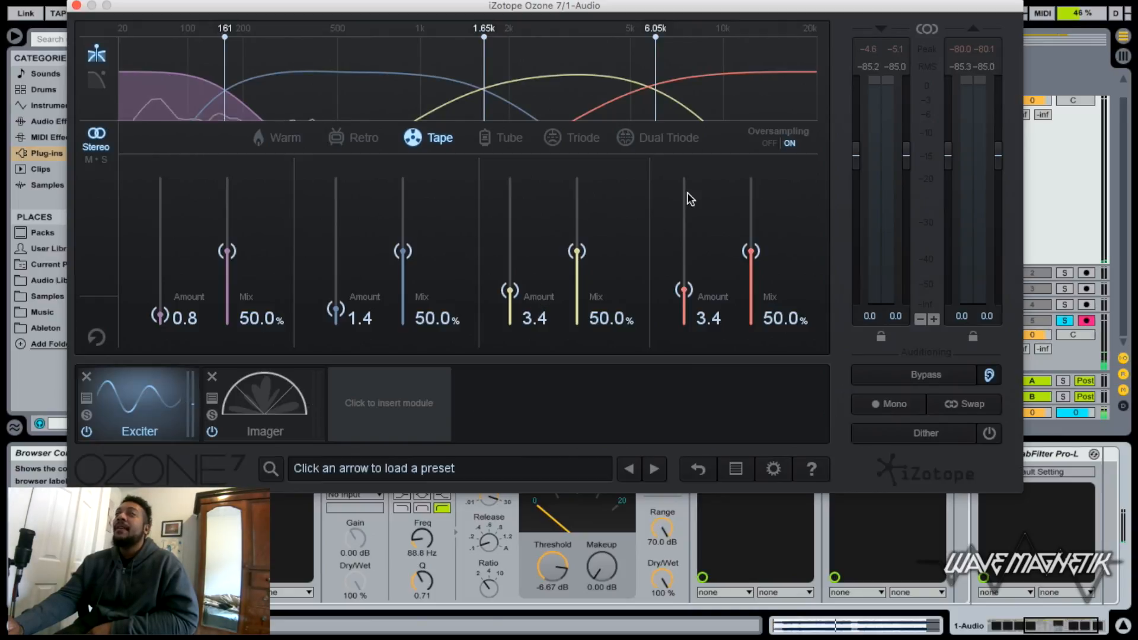
click(77, 6)
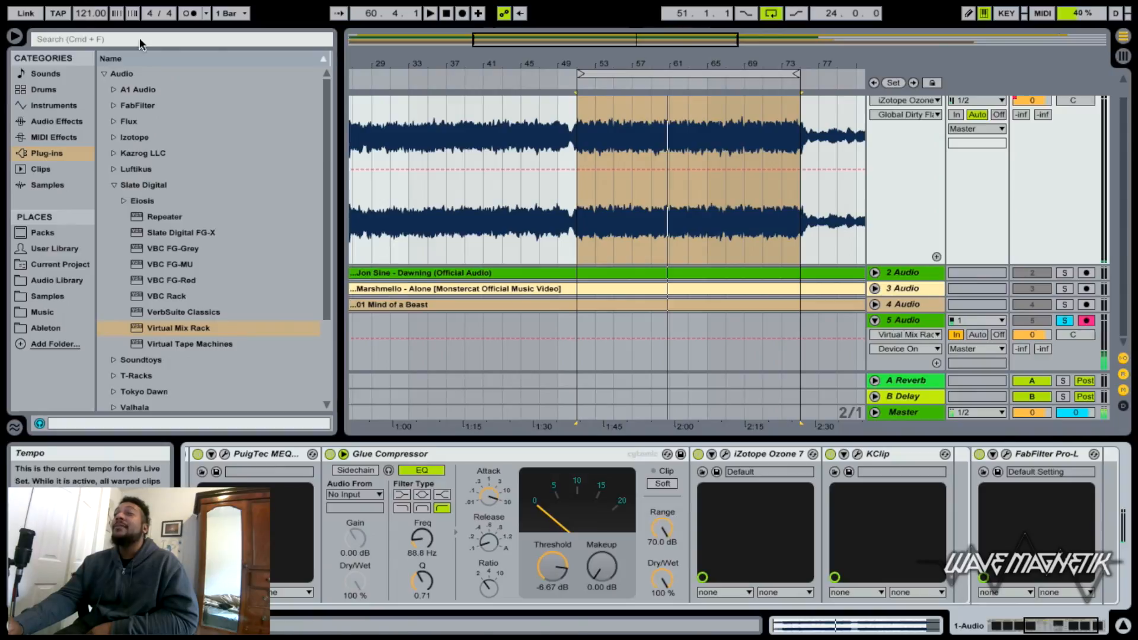
click(1007, 454)
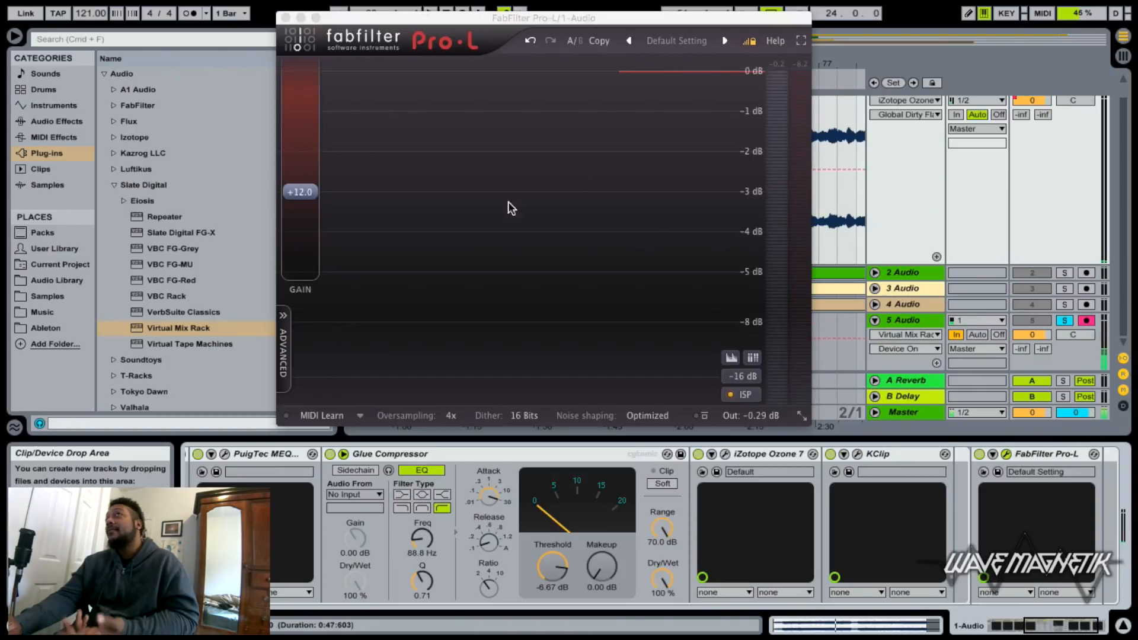
click(285, 18)
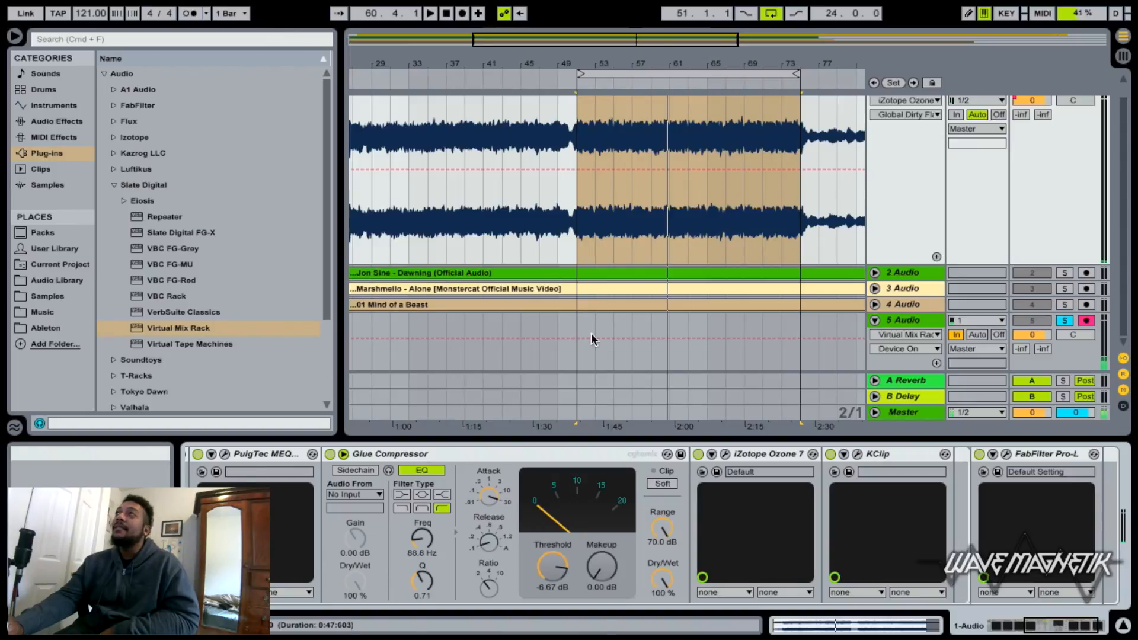